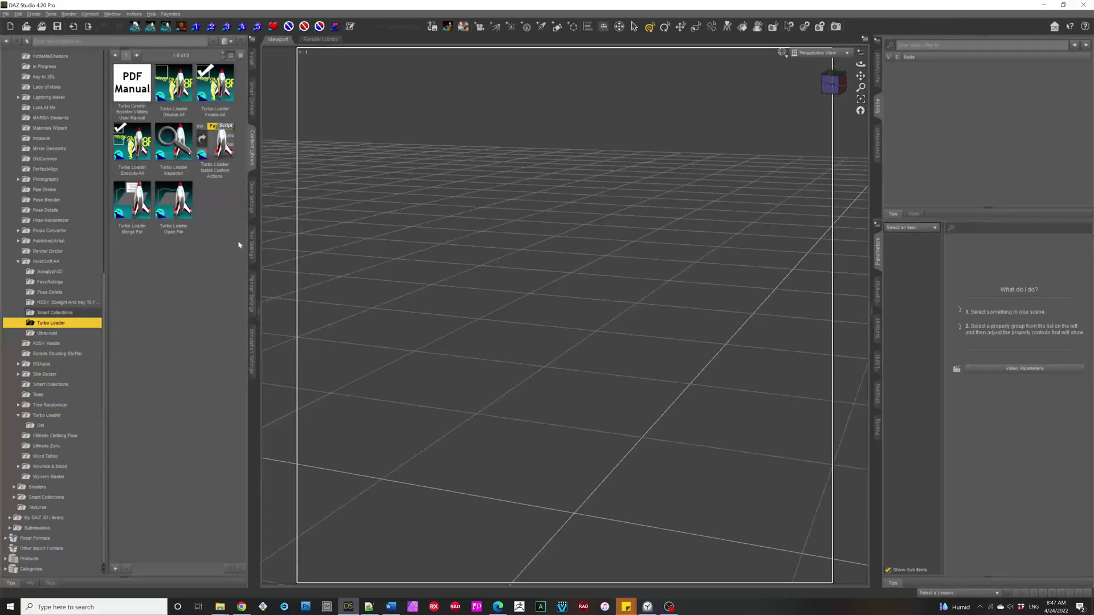
Display the RiverSoft Art Turbo Loader folder's eight script items, including Install Custom Actions.
mouse_move(221, 153)
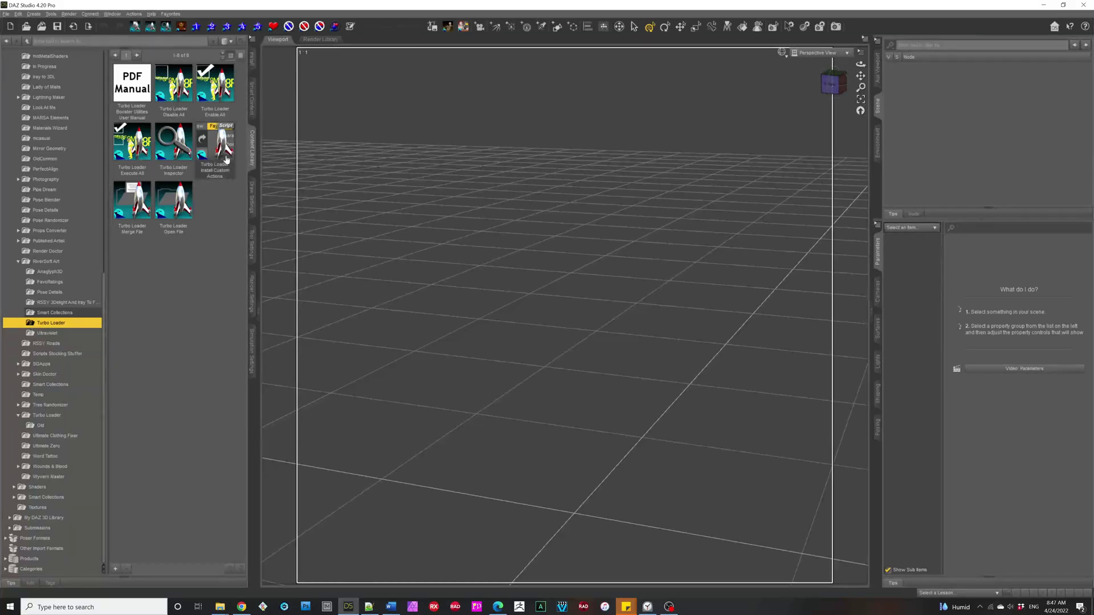
Review the Turbo Loader entries in the Favorites list, then dismiss it.
left_click(171, 13)
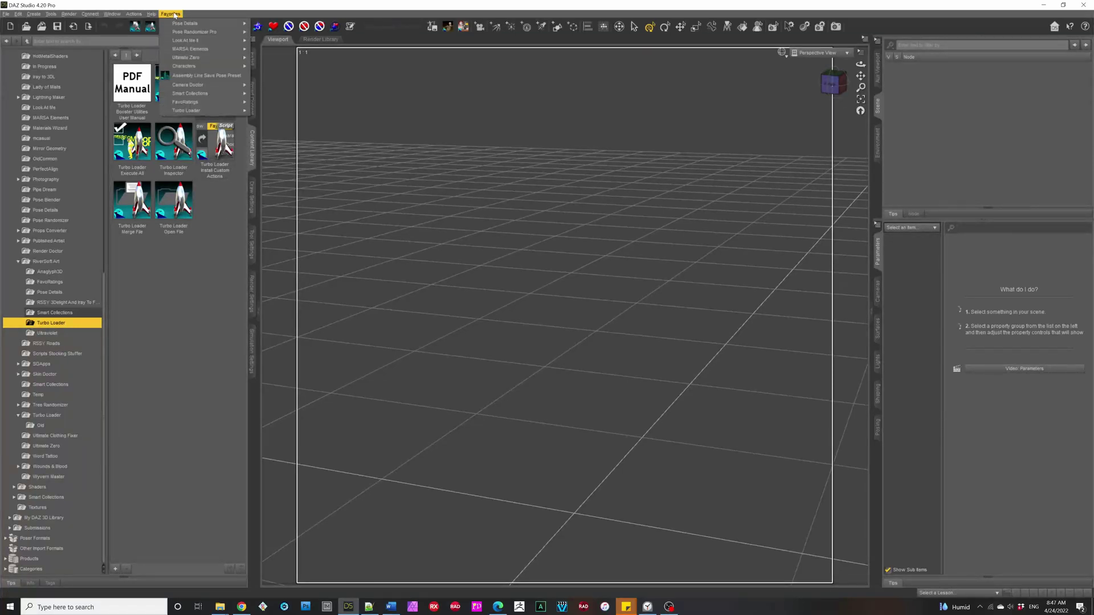
mouse_move(203, 114)
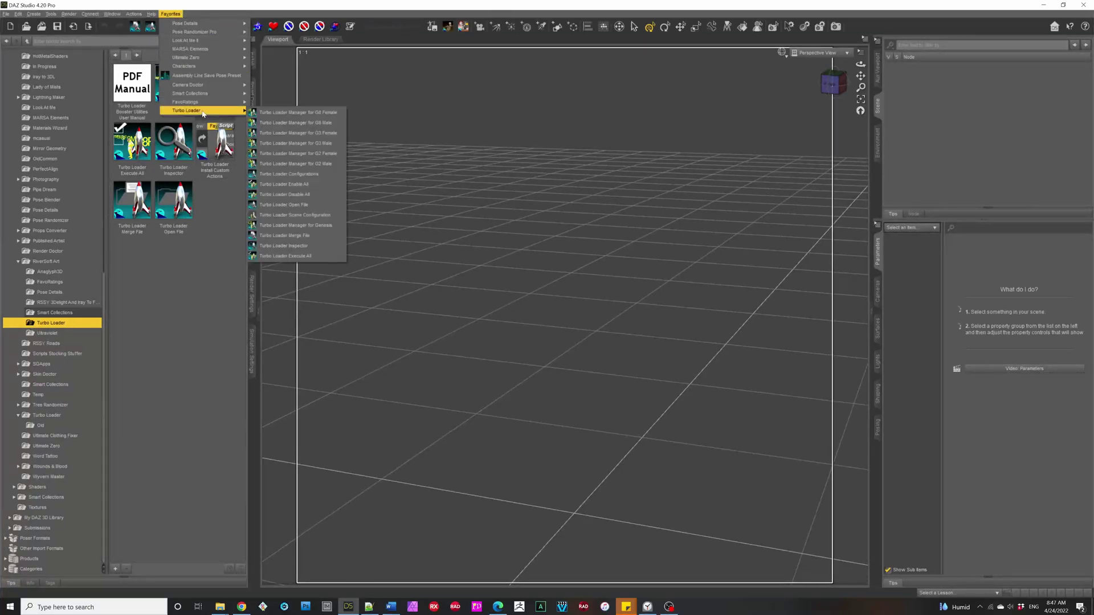
left_click(222, 242)
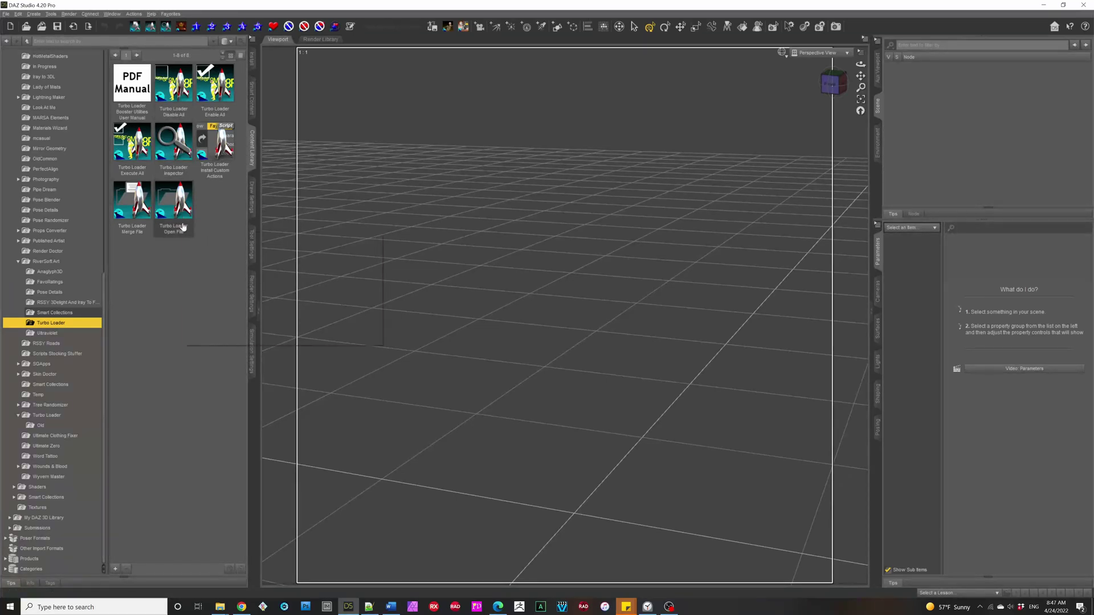
Load the Ai actor from Smart Content Figures > People > Female > Ai HD for Genesis 8 Female.
left_click(251, 101)
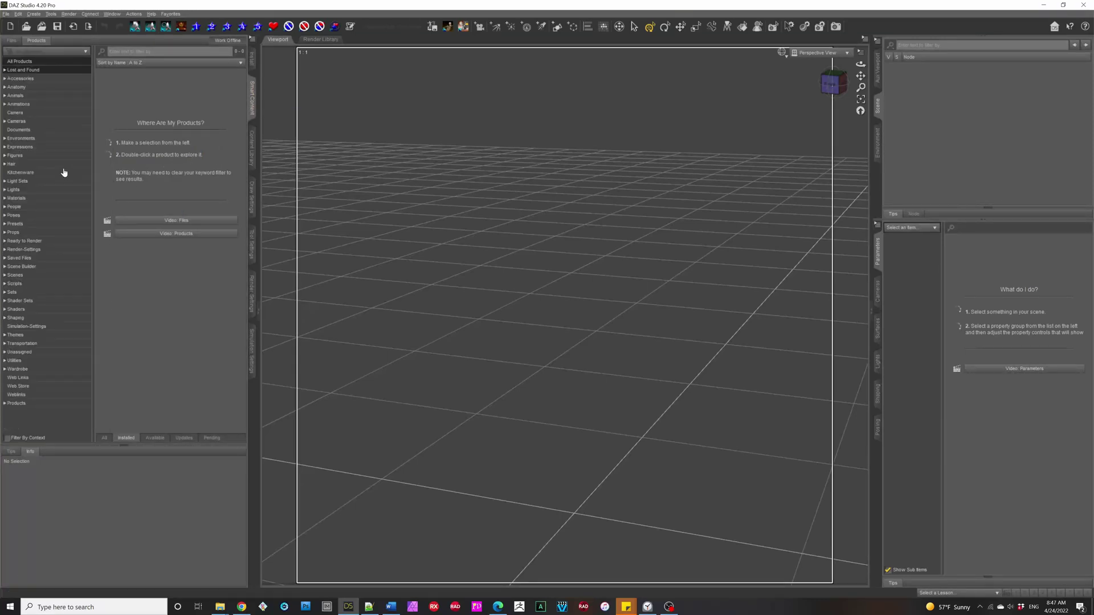
left_click(5, 156)
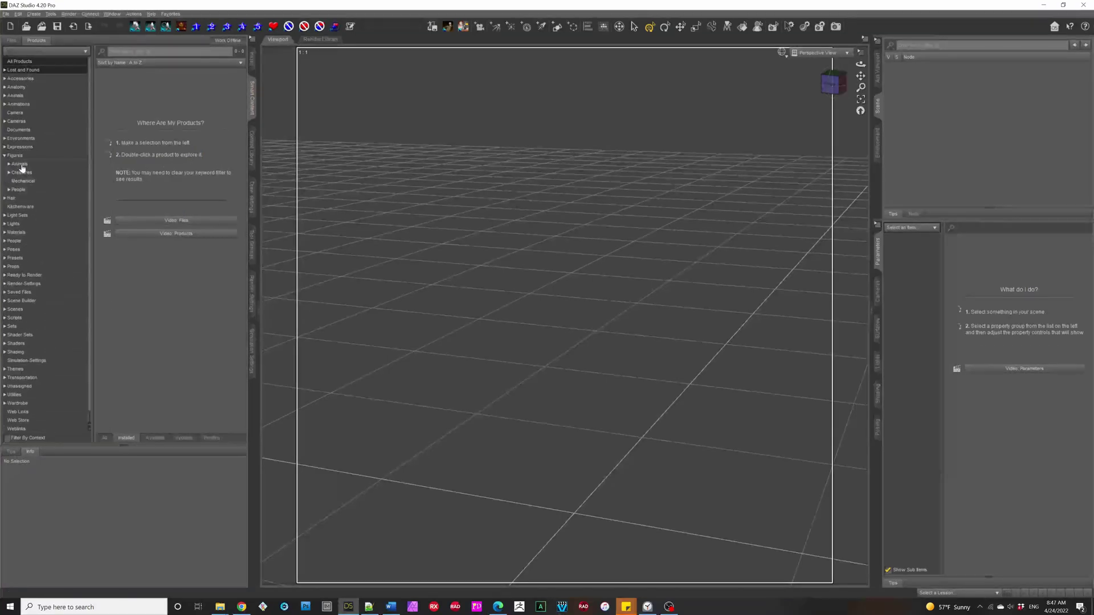
left_click(9, 190)
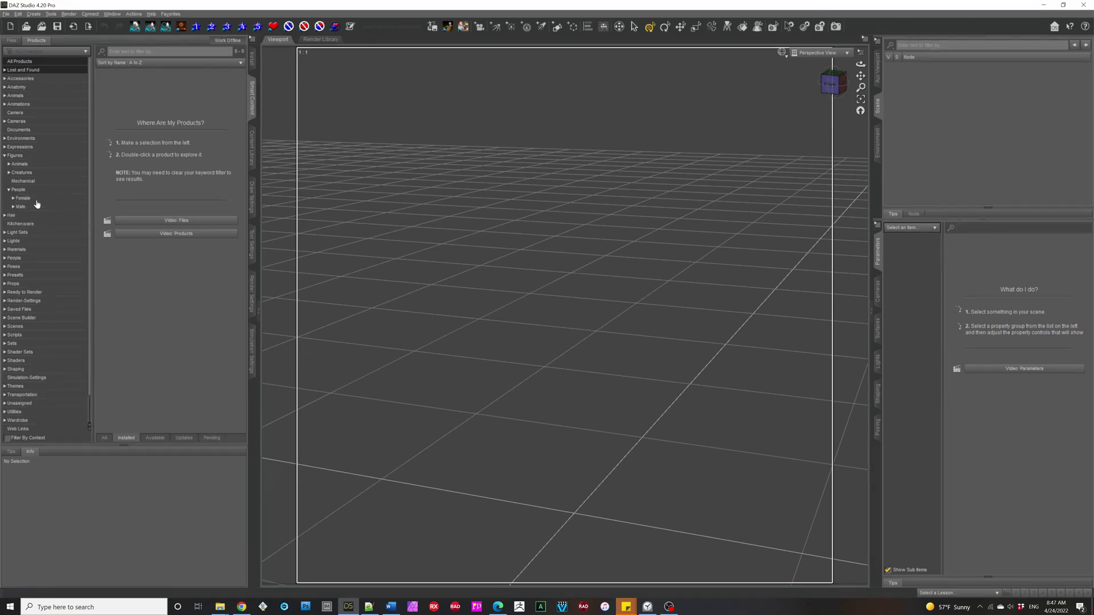
left_click(37, 202)
double_click(152, 181)
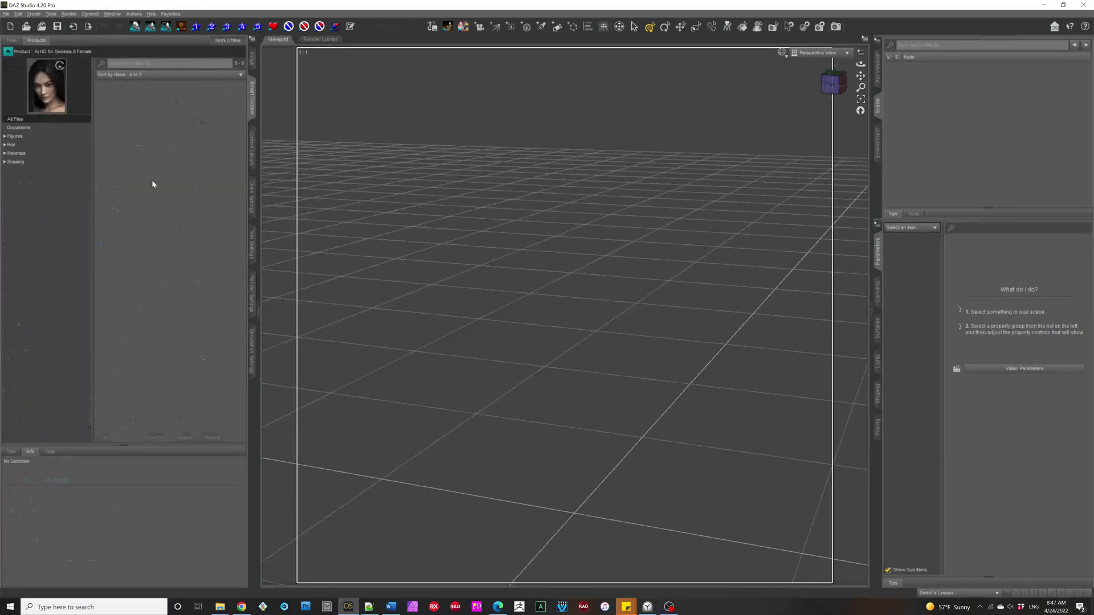
left_click(16, 136)
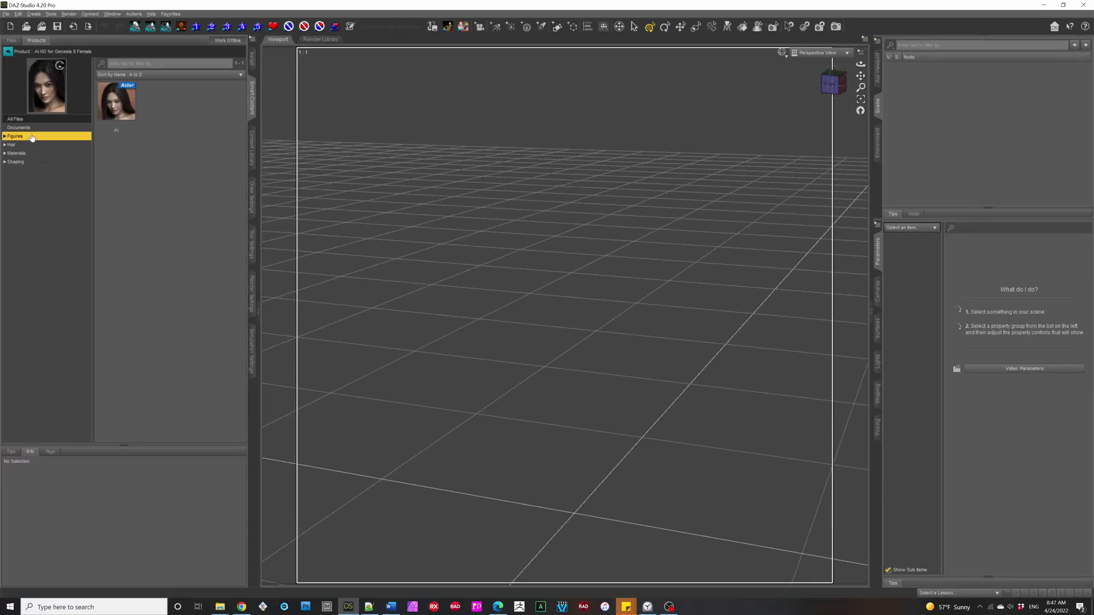
double_click(109, 113)
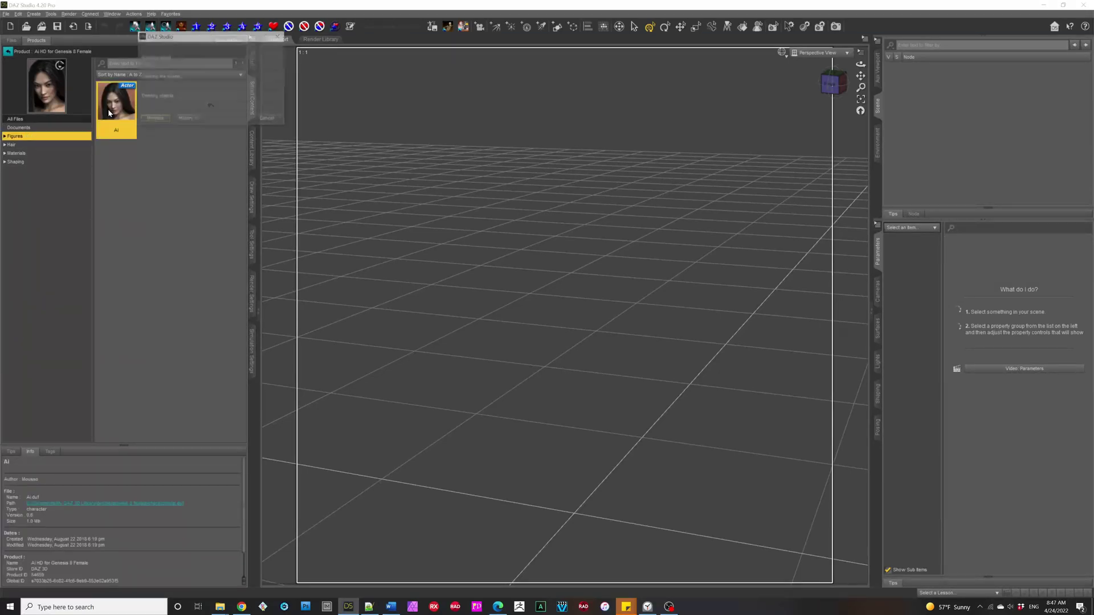
Time the Ai load with the Alarms & Clock stopwatch (2:45.18), then return to Daz Studio.
left_click(647, 607)
left_click(558, 361)
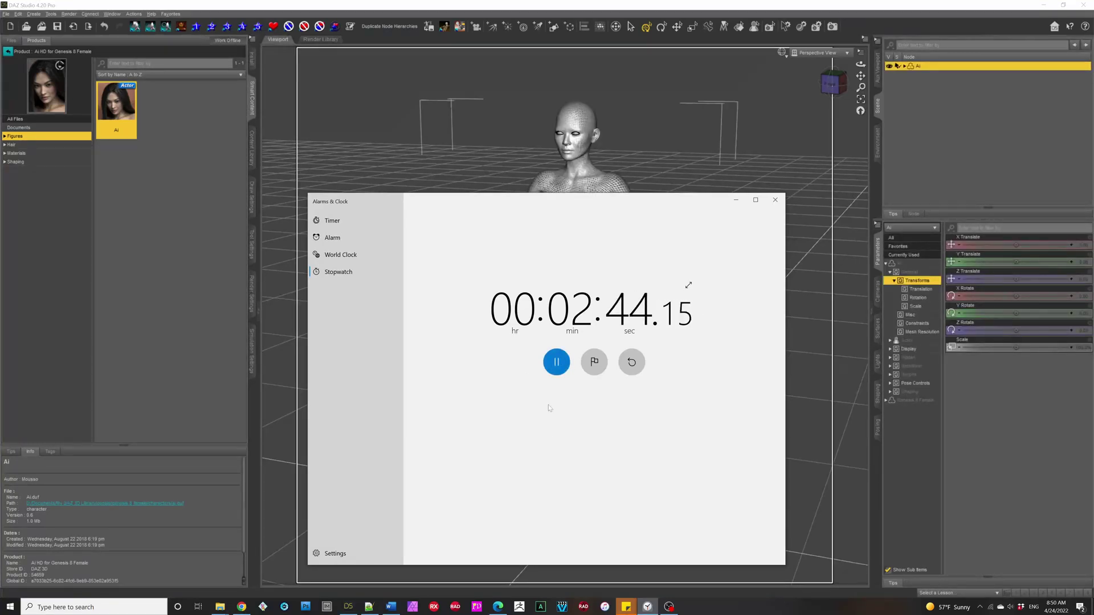
left_click(557, 362)
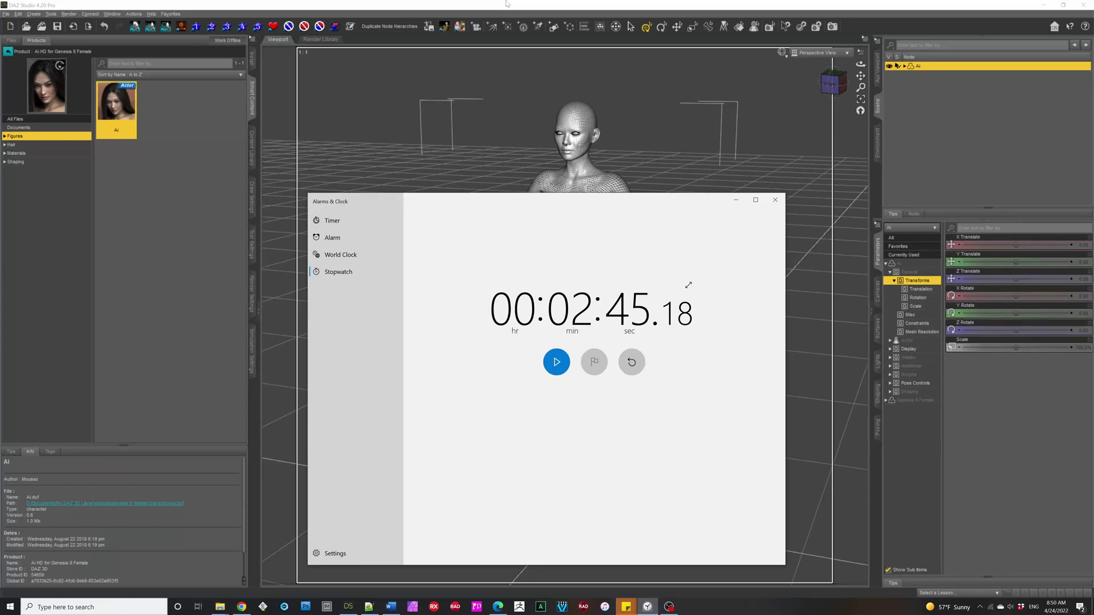
left_click(542, 11)
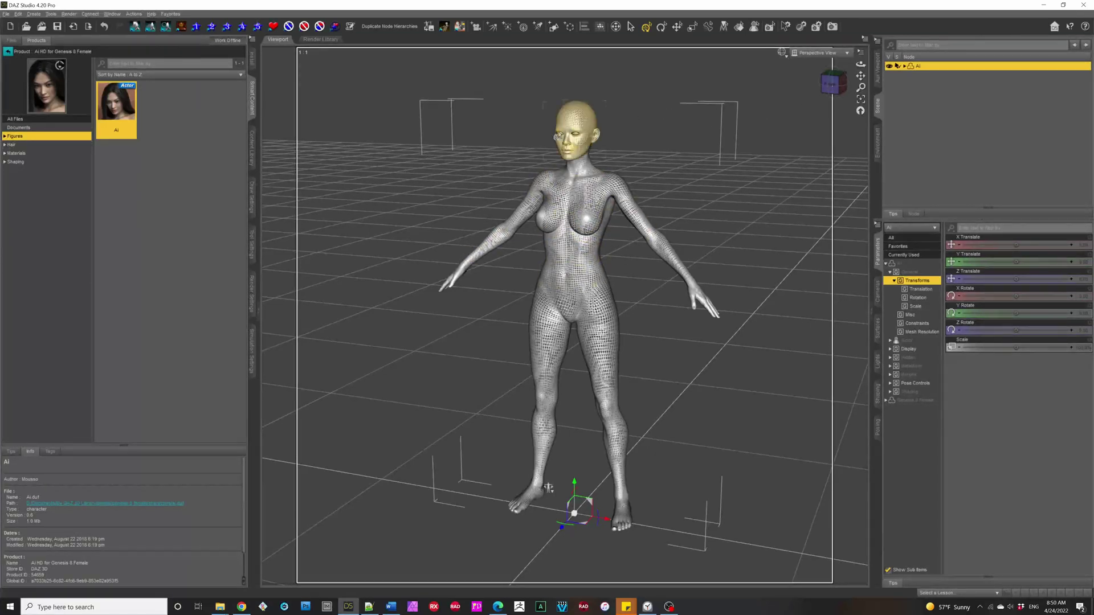
Frame Ai's head, switch the viewport to Filament (PBR) draw style, and select the Ai figure.
left_click(572, 130)
key("ctrl+f")
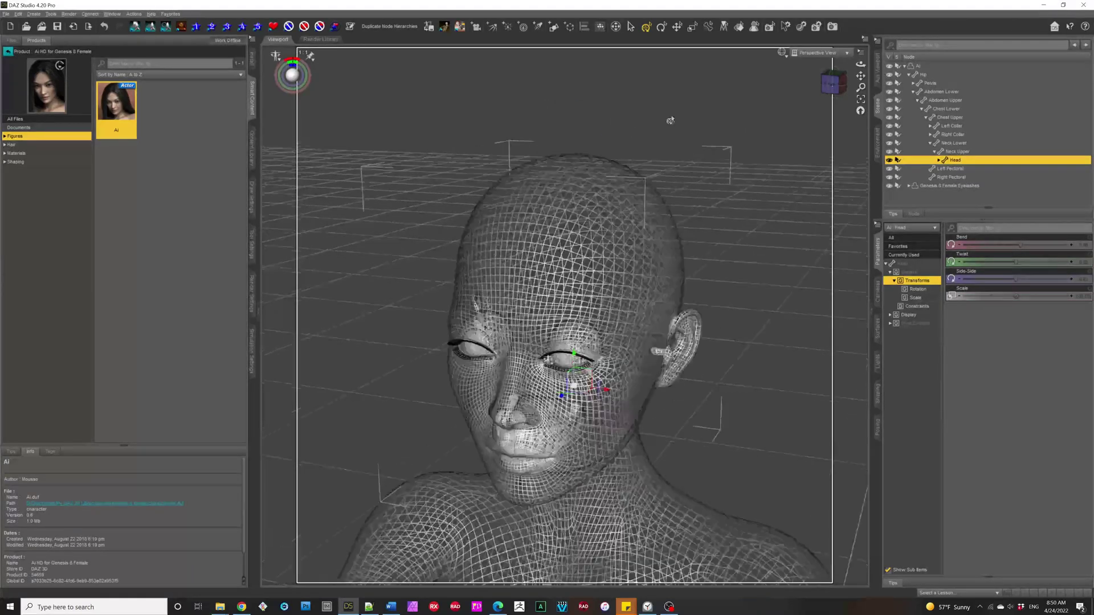
left_click(782, 53)
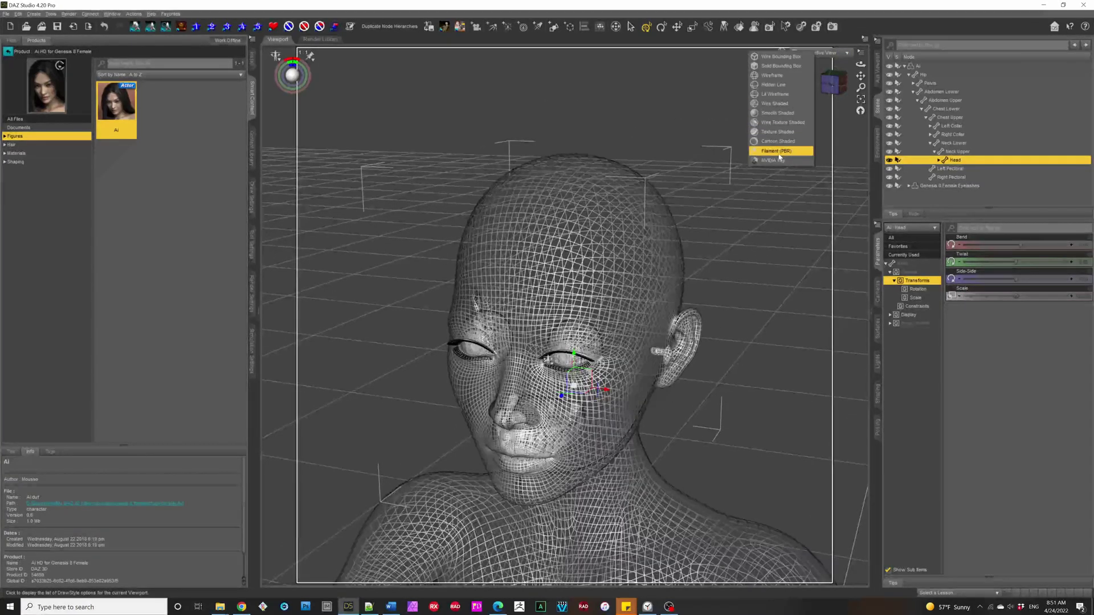
left_click(784, 133)
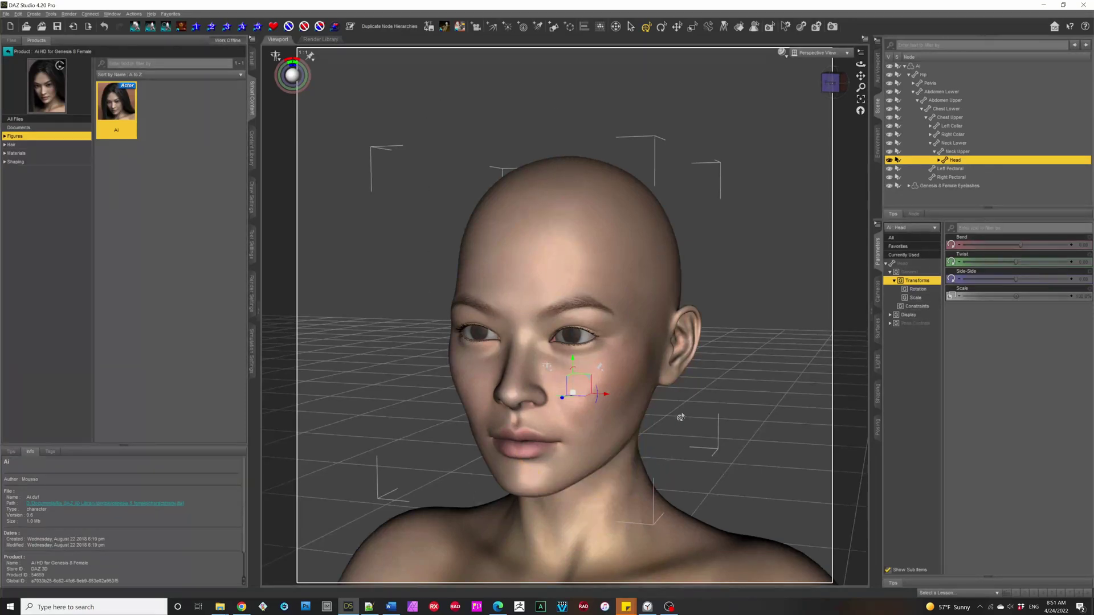
left_click(918, 66)
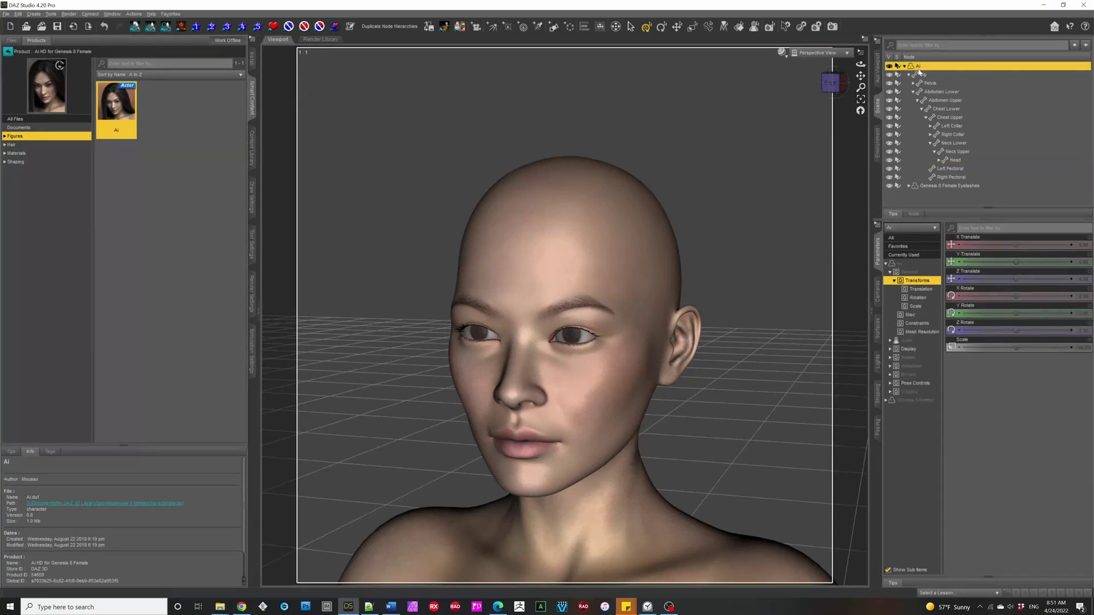
Apply the Blaze actor from Blaze HD for Genesis 8 Female to the selected Ai figure.
left_click(8, 51)
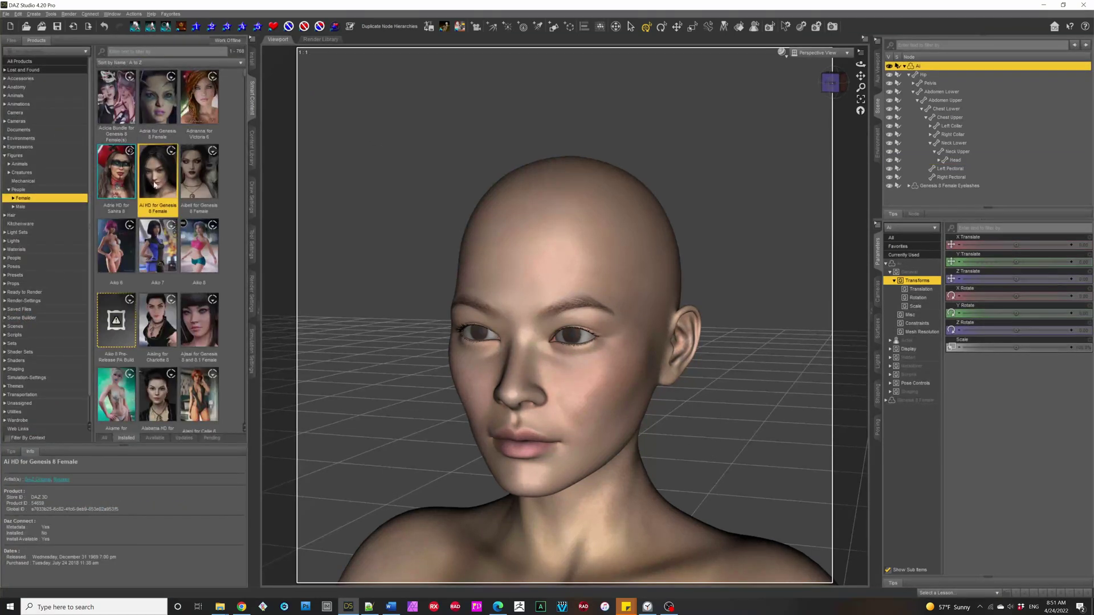
scroll(228, 388, "down", 10)
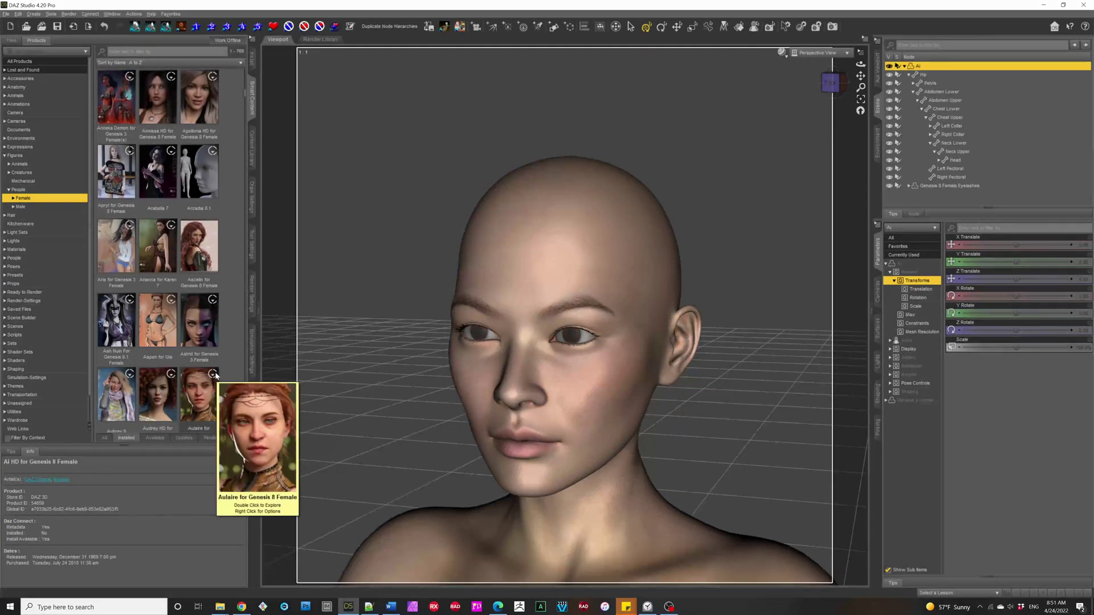
scroll(216, 375, "down", 5)
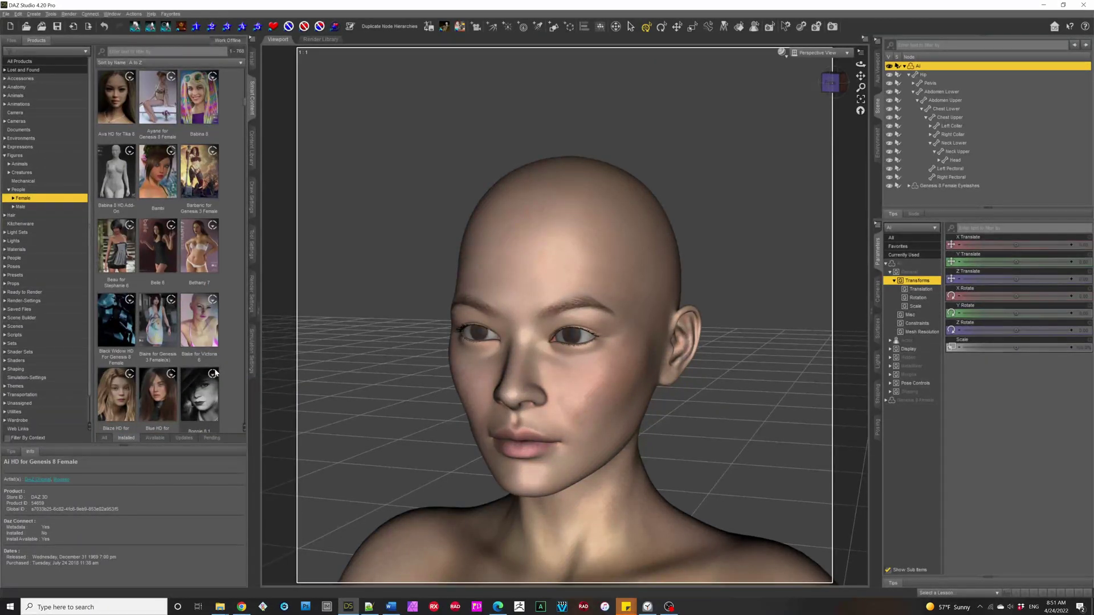
left_click(115, 392)
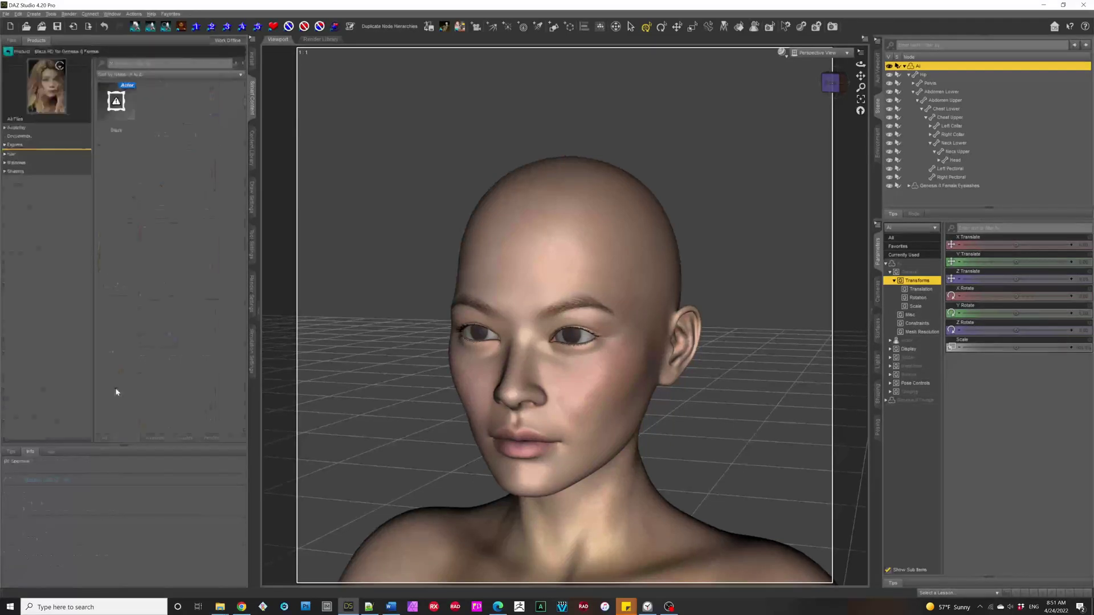
double_click(126, 115)
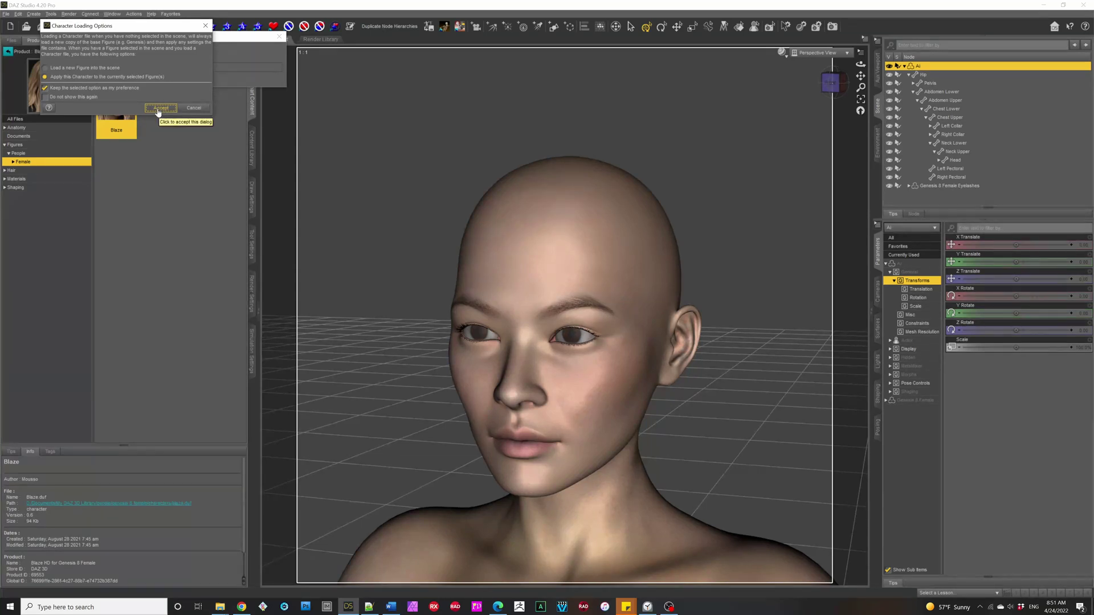
left_click(160, 108)
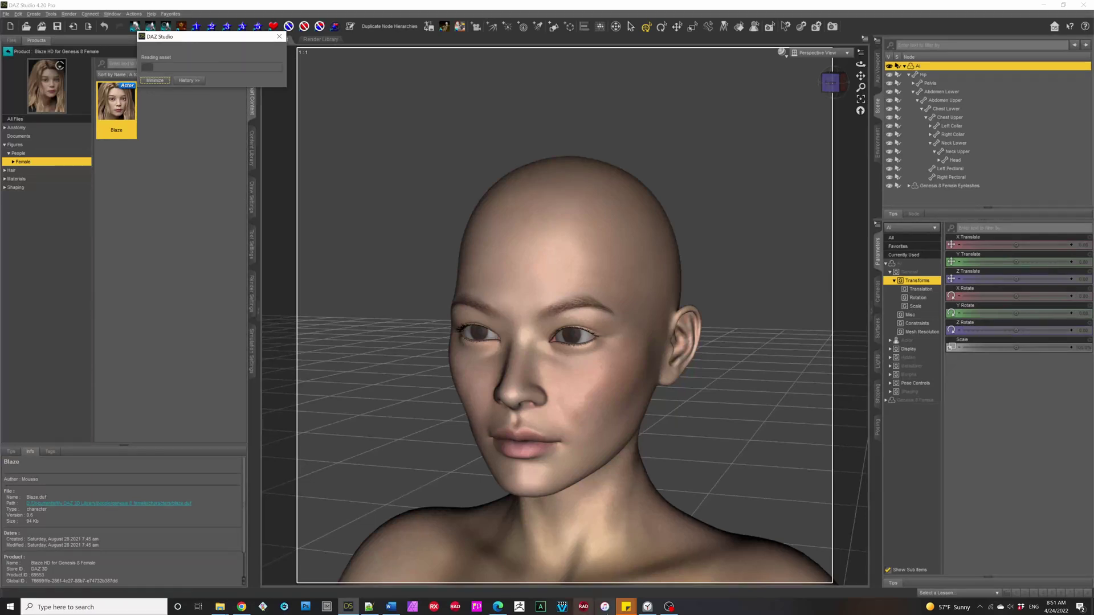
left_click(647, 606)
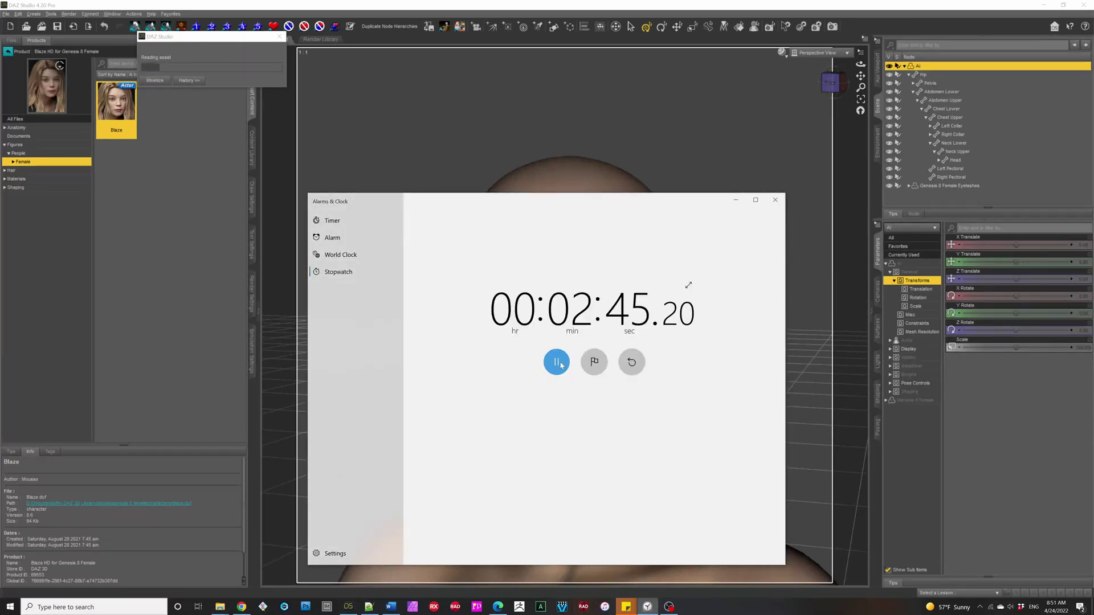
Reset and run the stopwatch for the Blaze load, then view Blaze's face in Daz Studio.
left_click(631, 362)
left_click(563, 365)
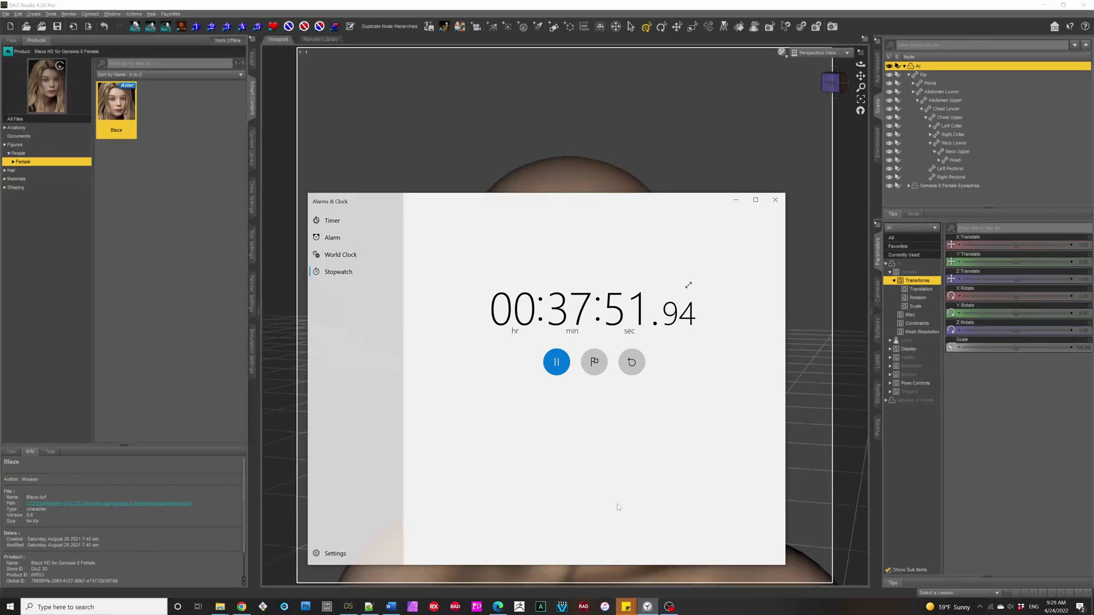
left_click(556, 361)
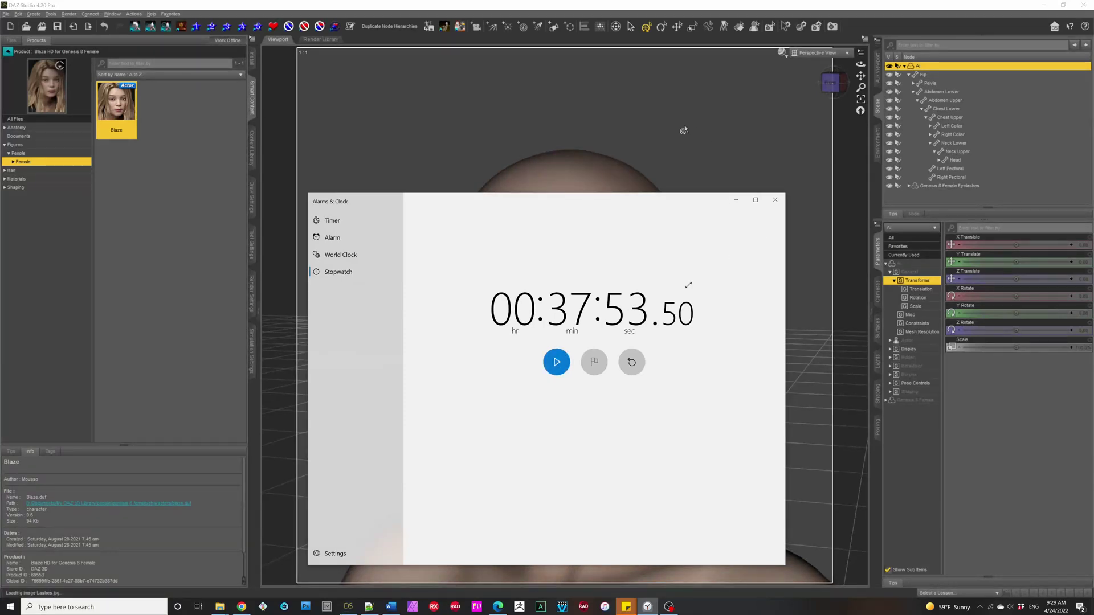
left_click(700, 8)
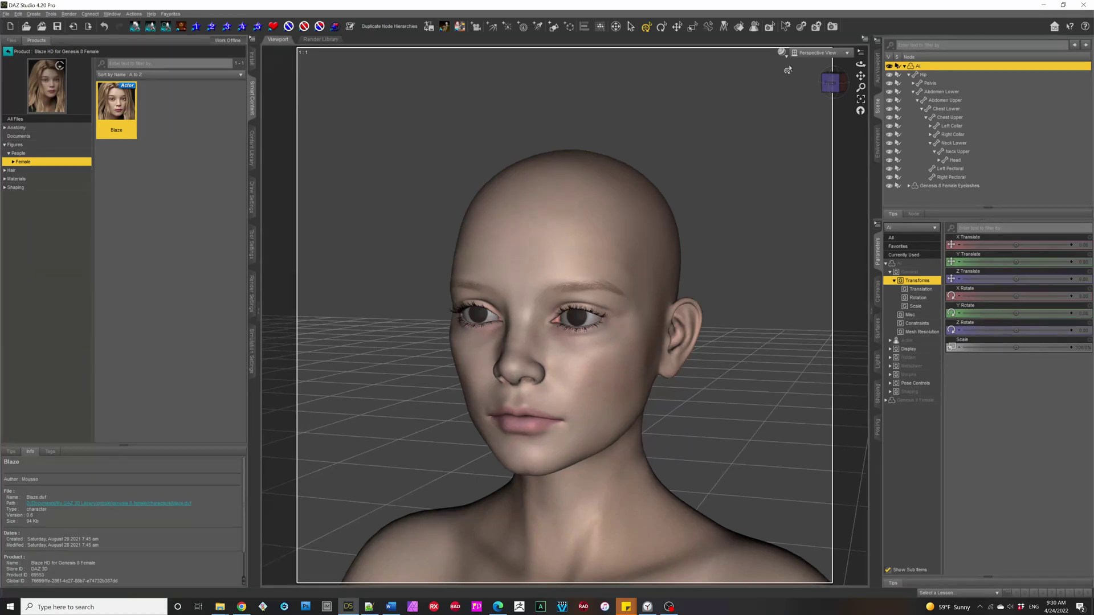
End the Daz Studio process in Task Manager so it relaunches, then close Task Manager.
left_click(1084, 4)
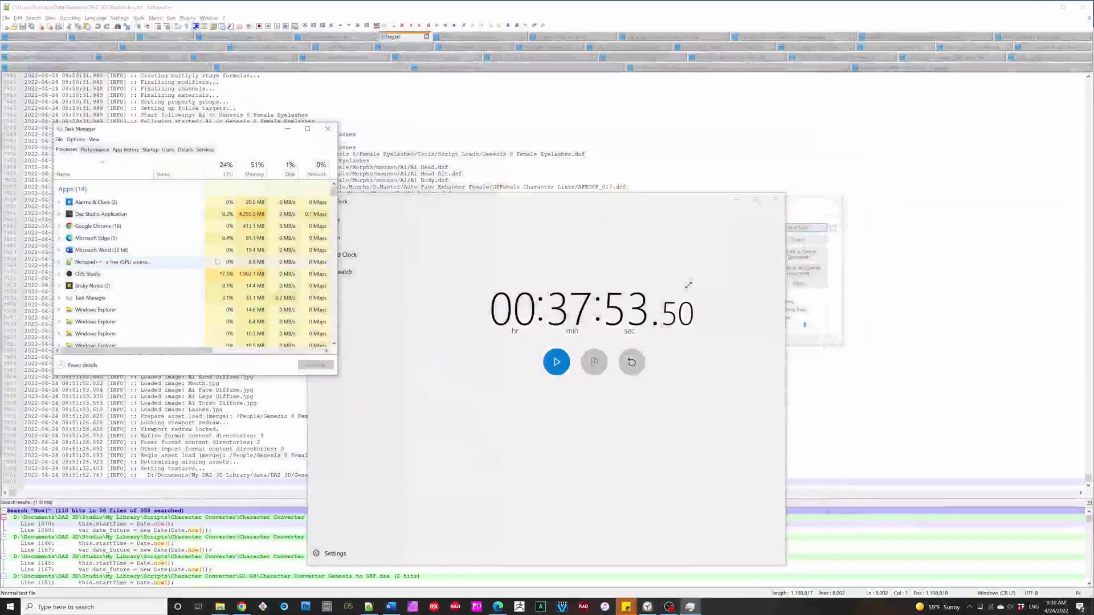
scroll(169, 281, "down", 10)
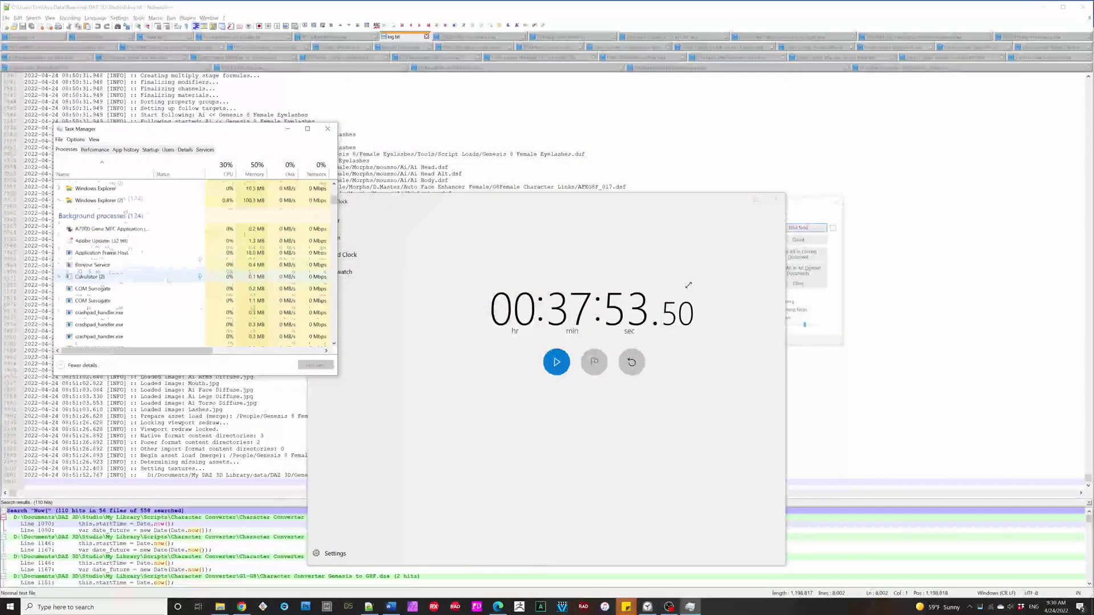
left_click(127, 280)
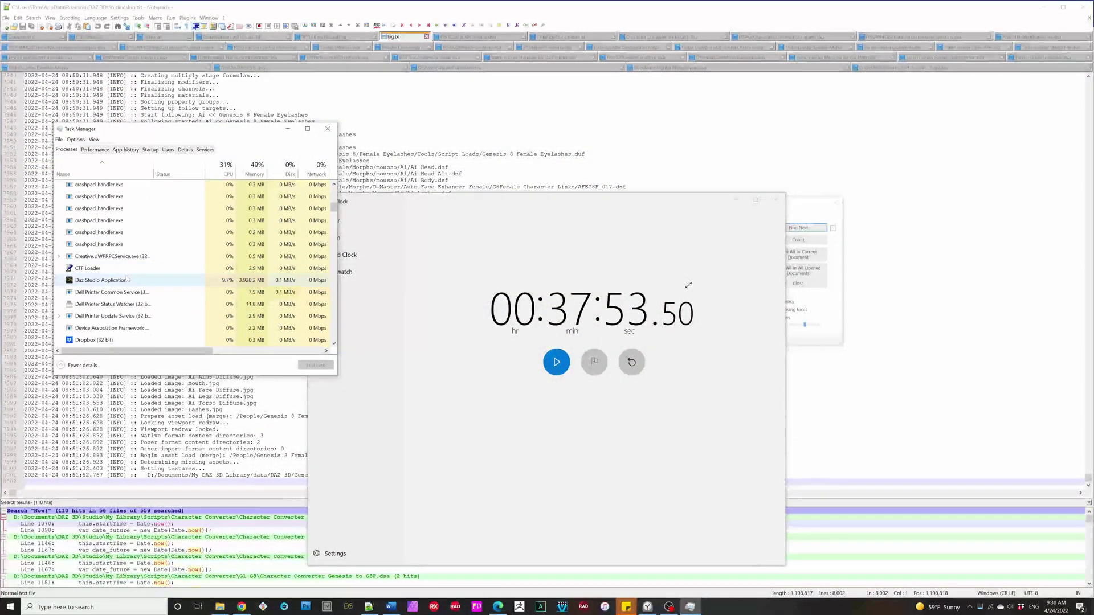
left_click(310, 365)
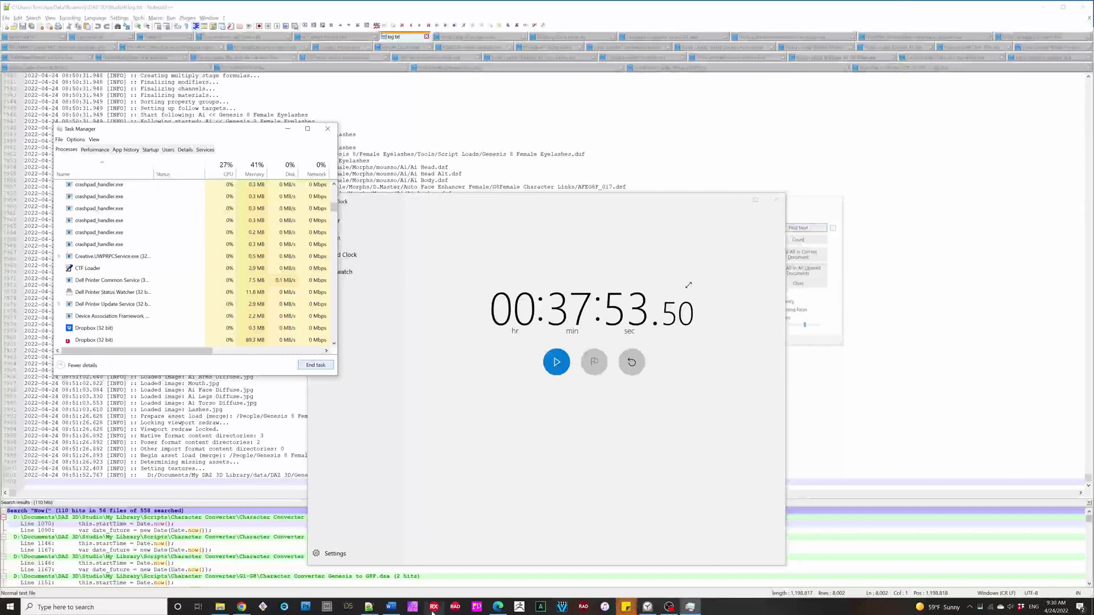
left_click(388, 300)
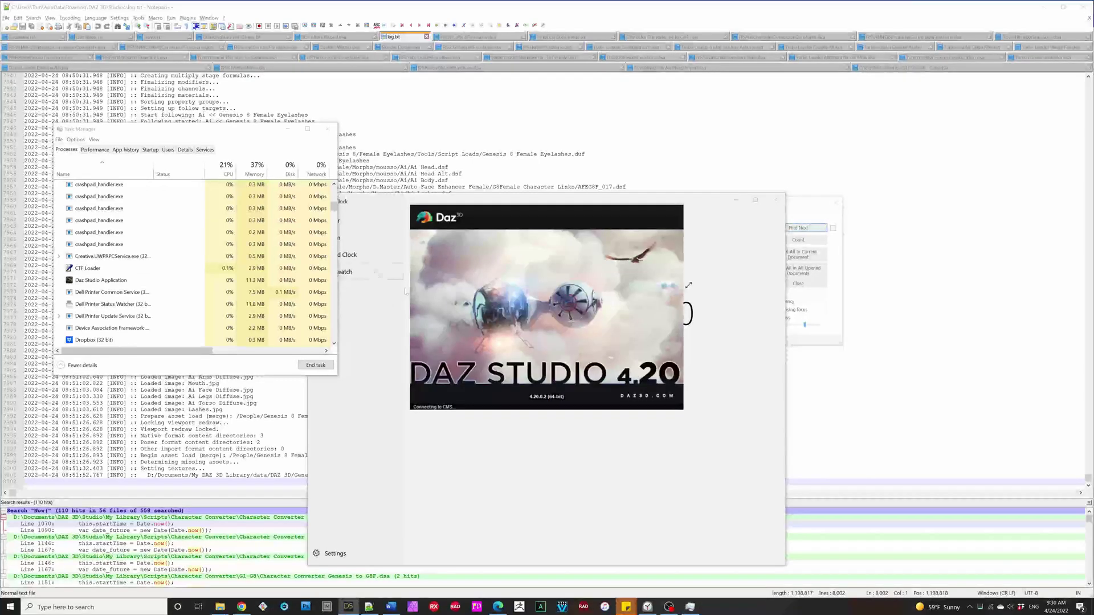
left_click(326, 128)
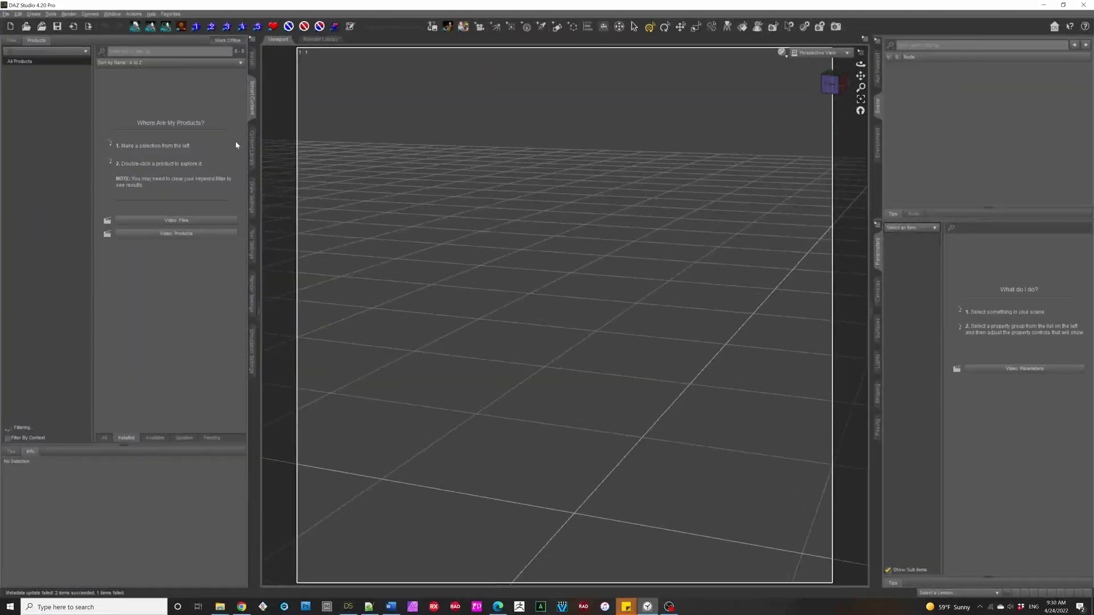
Launch Turbo Loader Manager for G8 Female from the Content Library's Turbo Loader folder.
left_click(251, 146)
scroll(91, 375, "down", 10)
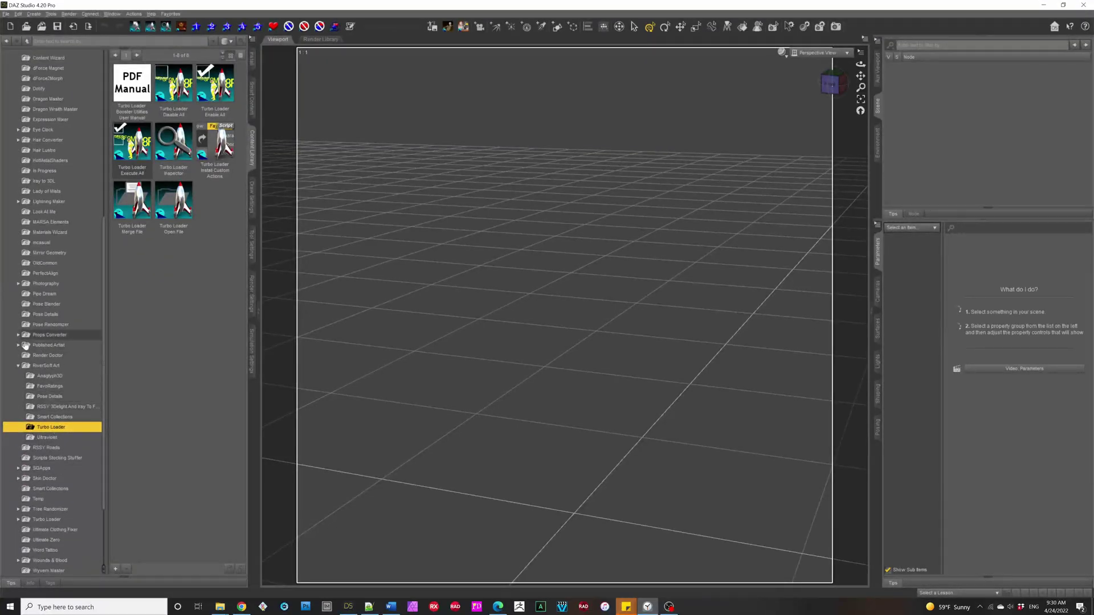
scroll(53, 431, "down", 3)
left_click(56, 425)
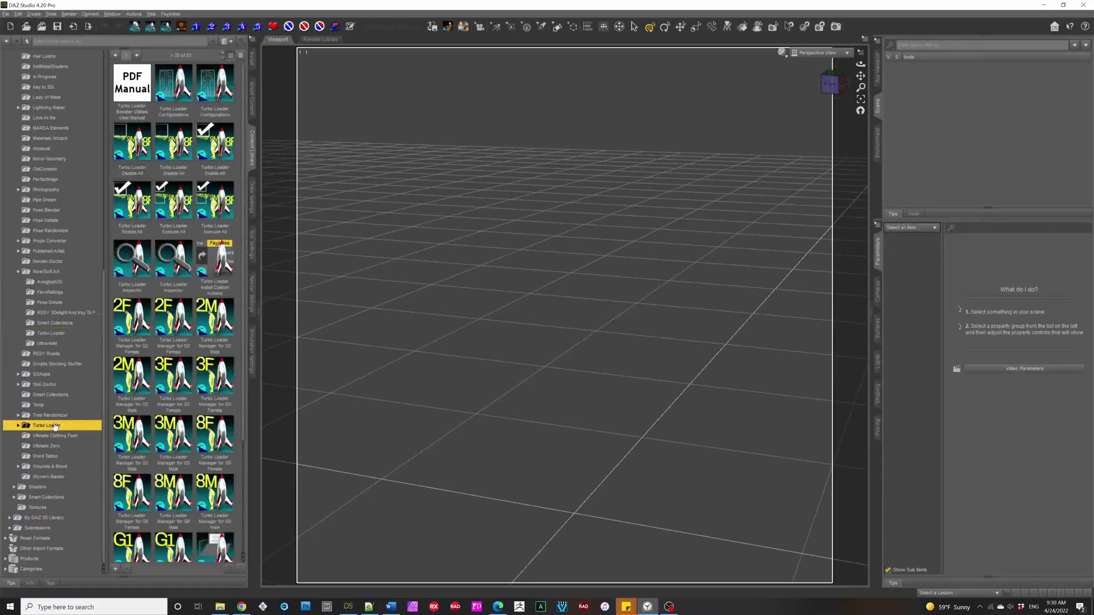
double_click(222, 438)
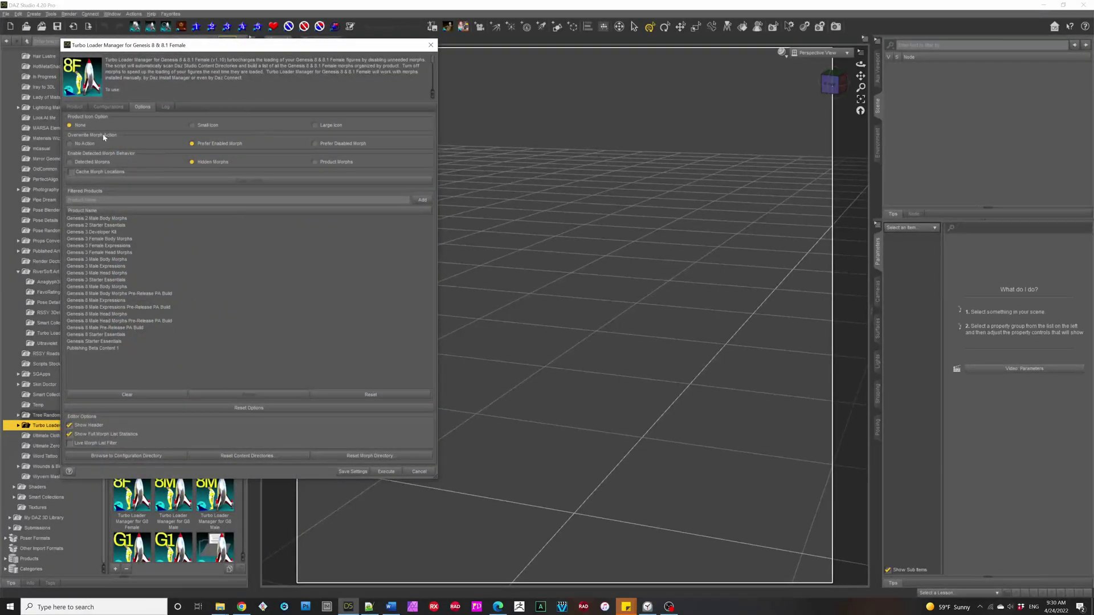
Execute from the Product tab to disable 17779 Genesis 8 Female morphs and close the report.
left_click(77, 107)
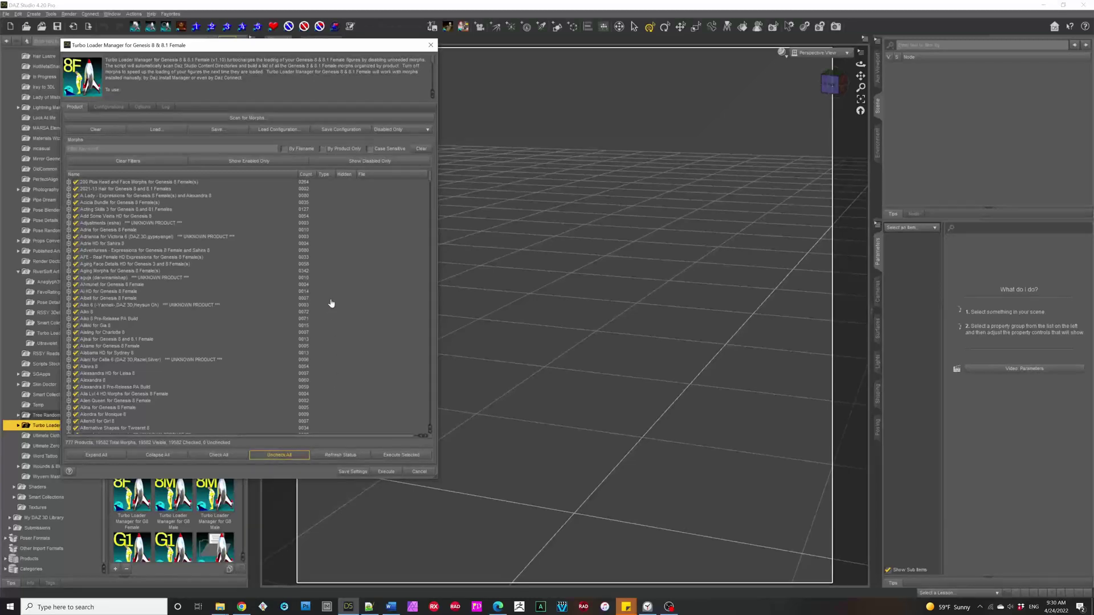
left_click(387, 472)
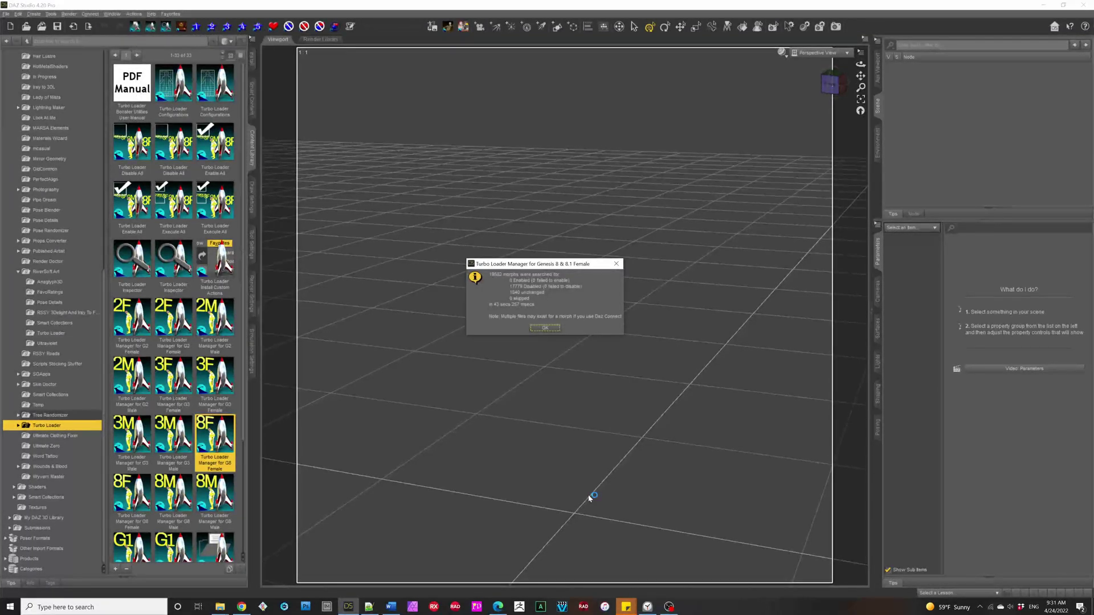
left_click(544, 329)
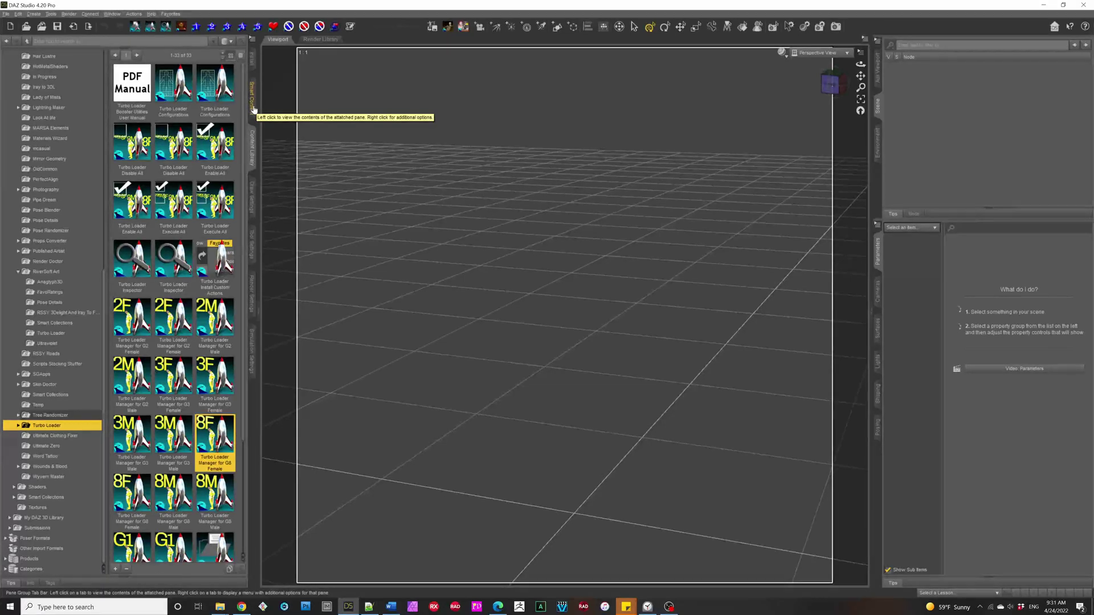
Enable Ai HD for Genesis 8 Female's 14 morphs with Execute Selected, then Execute to close.
double_click(217, 433)
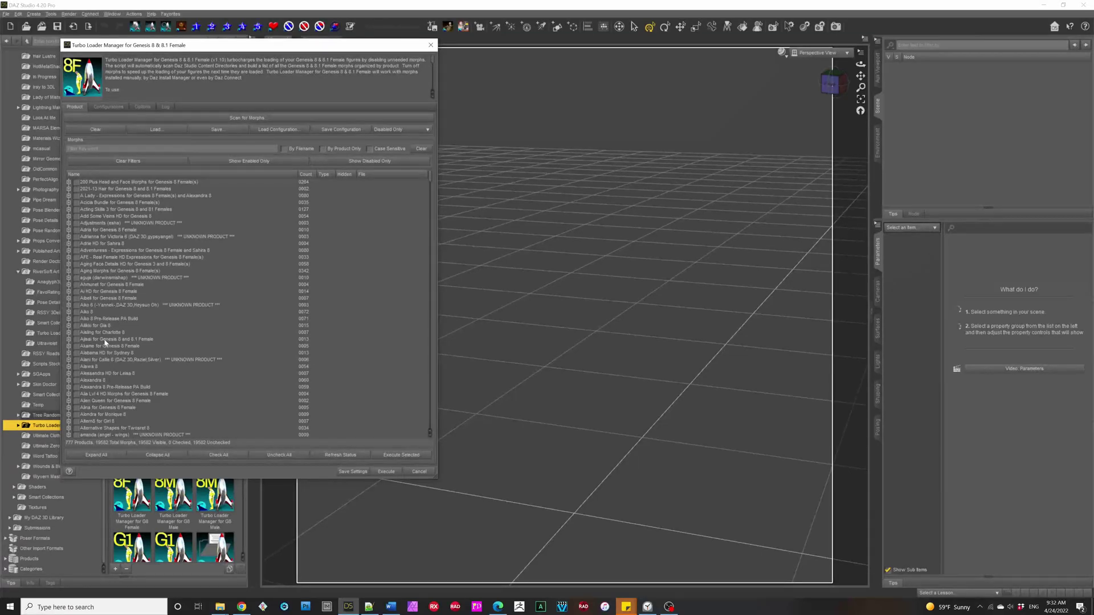
left_click(79, 291)
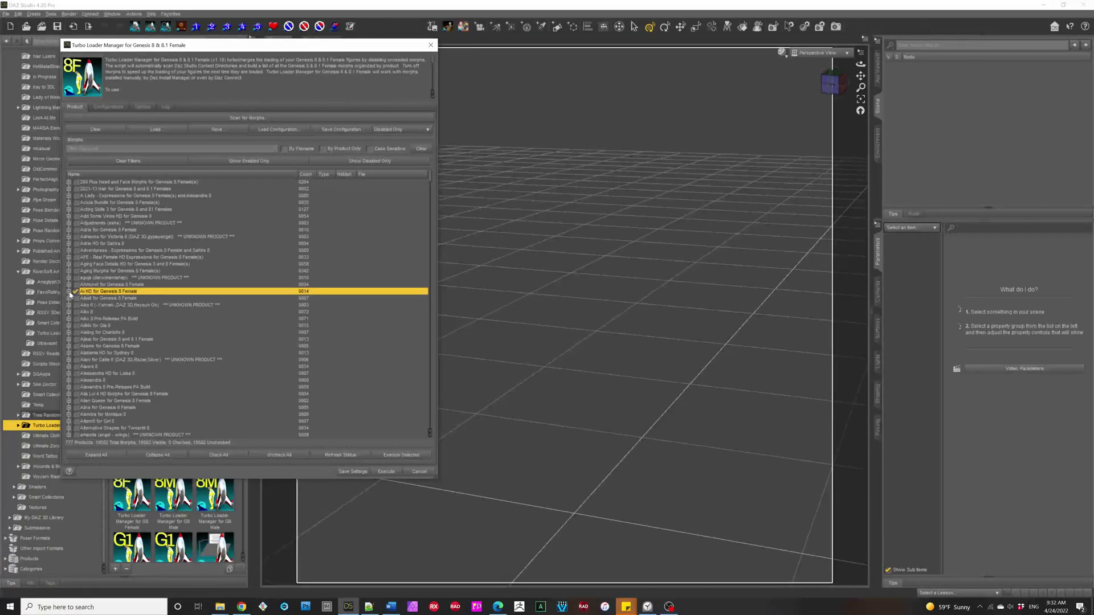
left_click(69, 291)
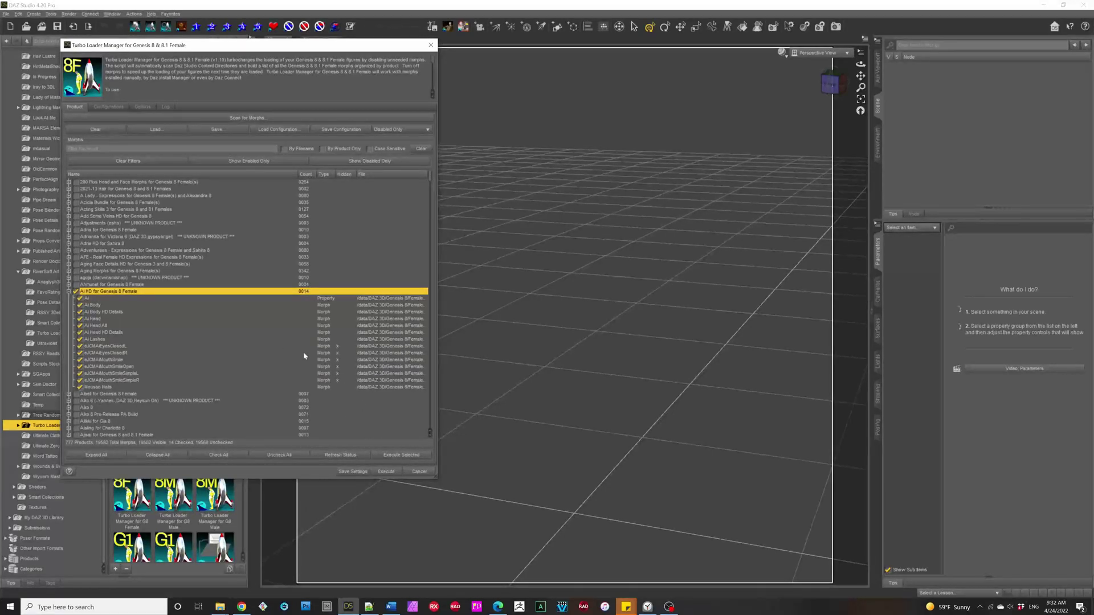
left_click(399, 458)
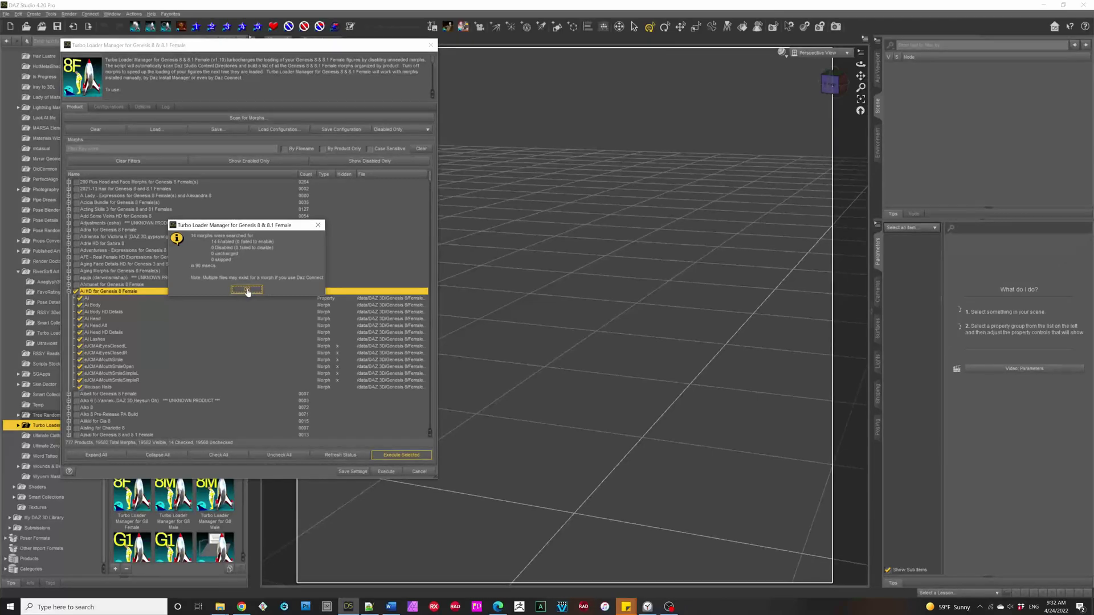
left_click(247, 290)
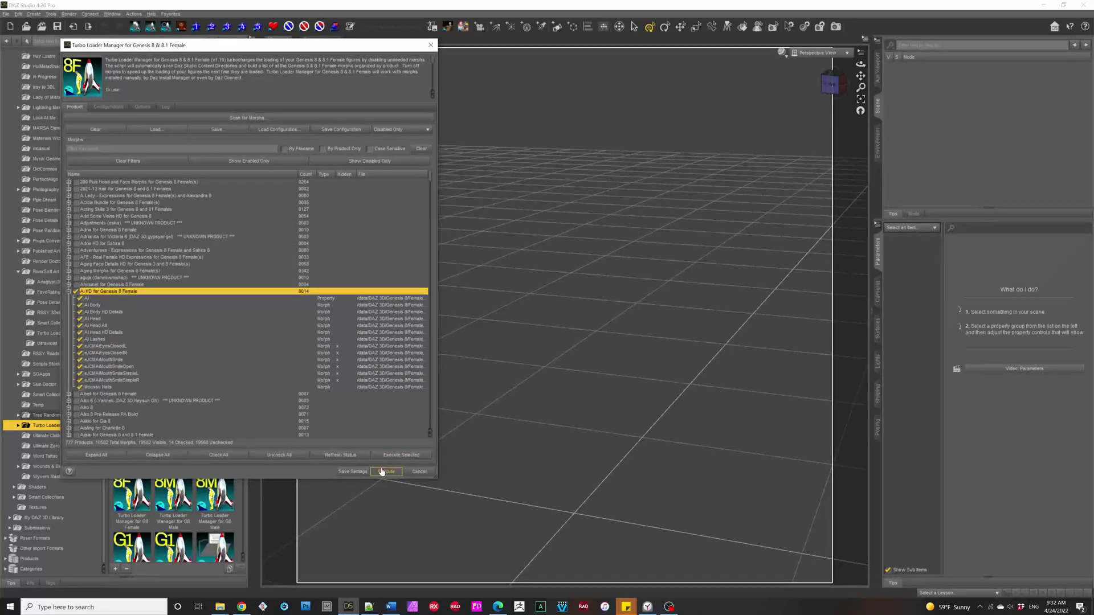
left_click(421, 473)
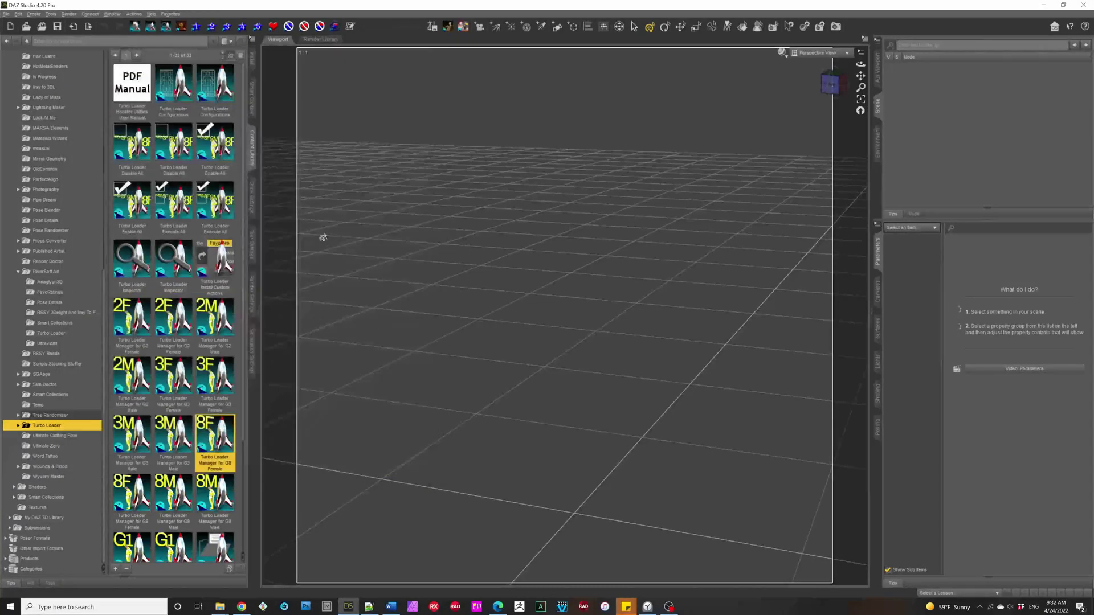
Browse installed products under Figures > People > Female and type 'l' into the product filter.
left_click(254, 103)
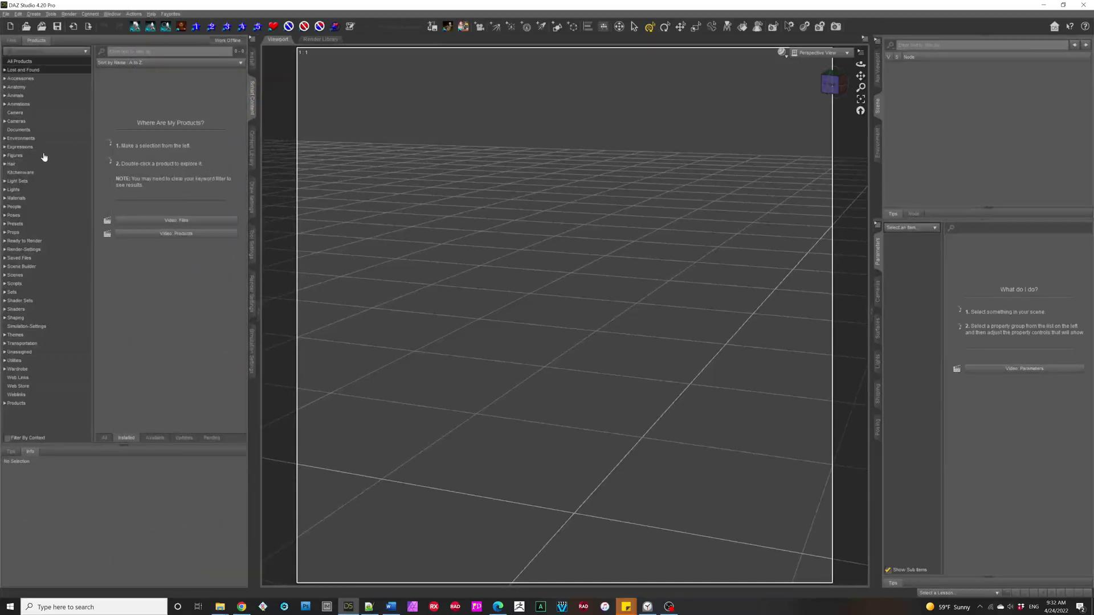
left_click(4, 156)
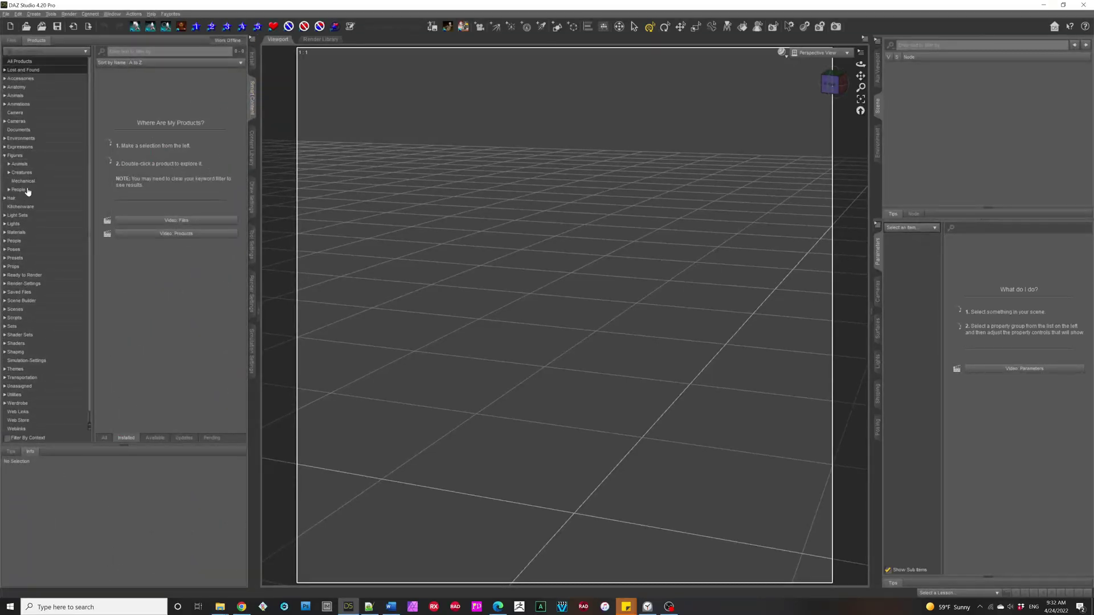
left_click(28, 190)
left_click(9, 190)
left_click(23, 198)
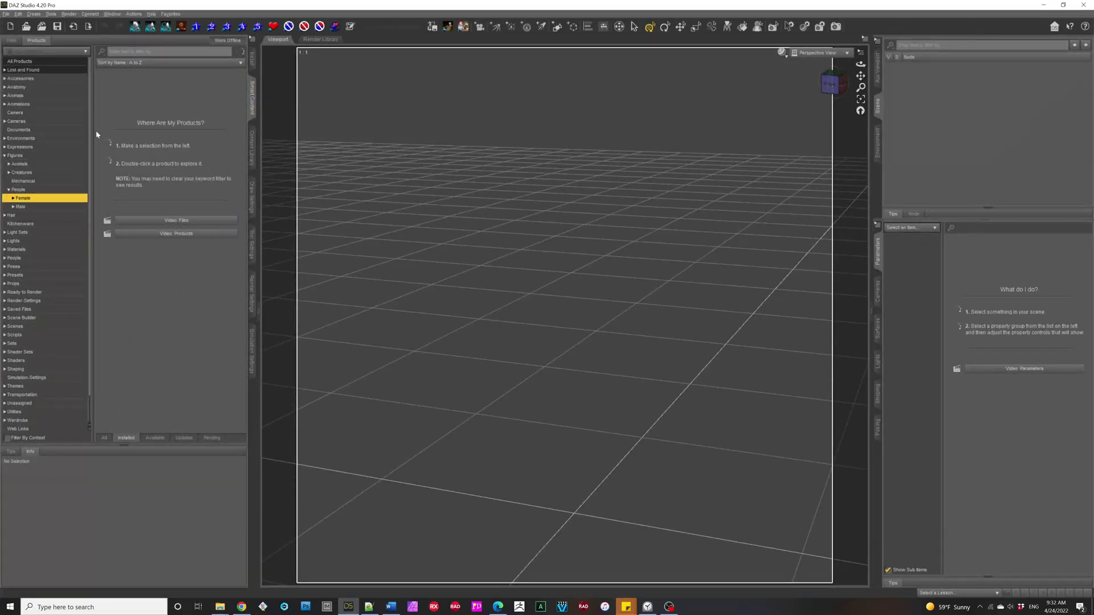
left_click(143, 52)
type("l")
Reset the stopwatch to zero, then open Ai HD for Genesis 8 Female and view its Documents.
left_click(647, 606)
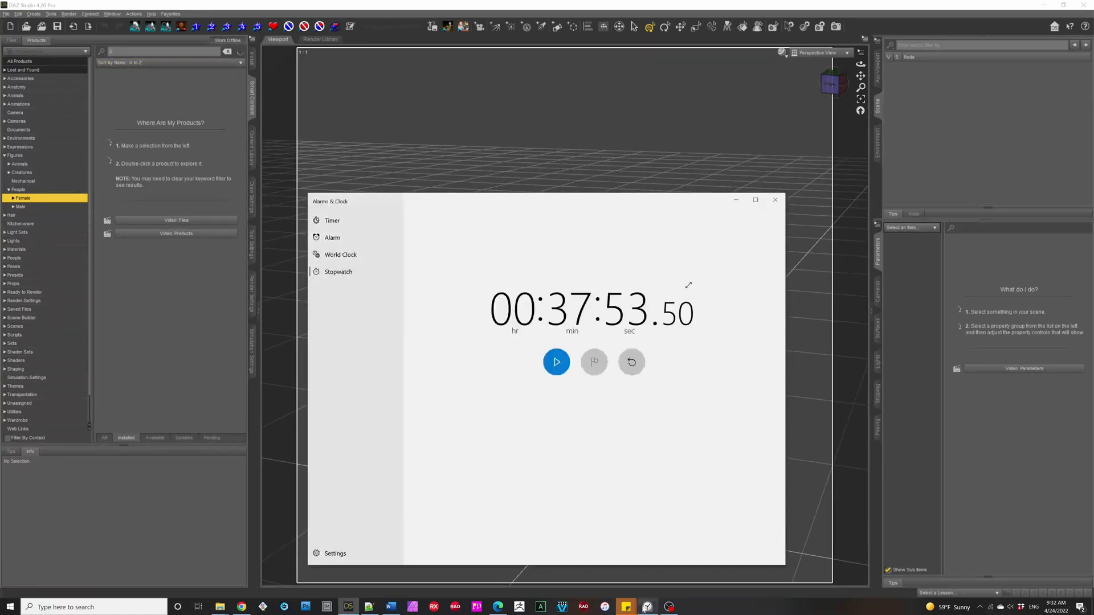
left_click(633, 362)
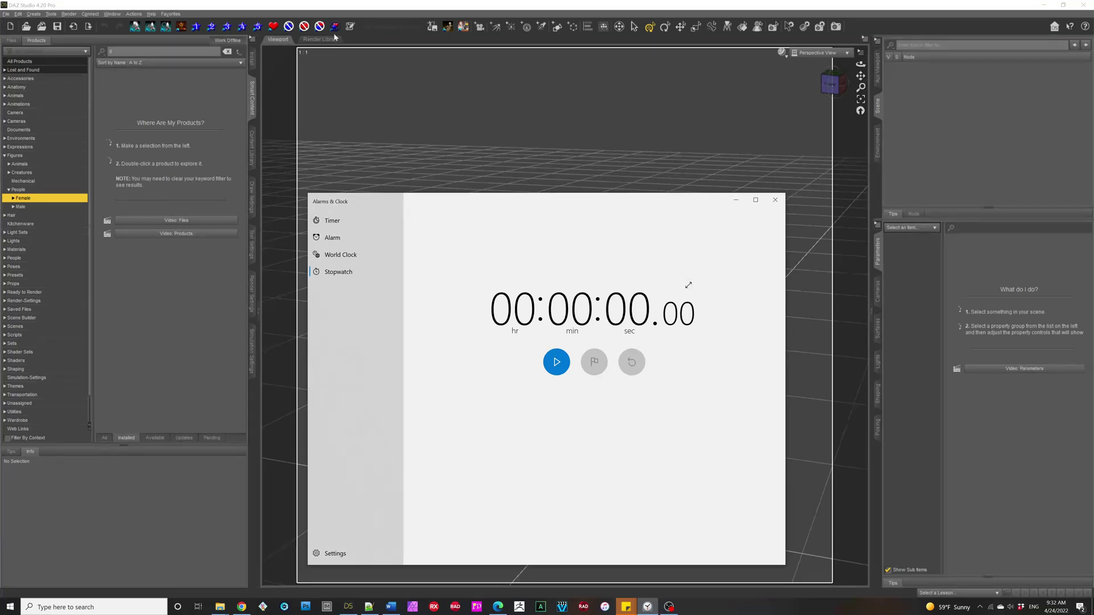
left_click(266, 13)
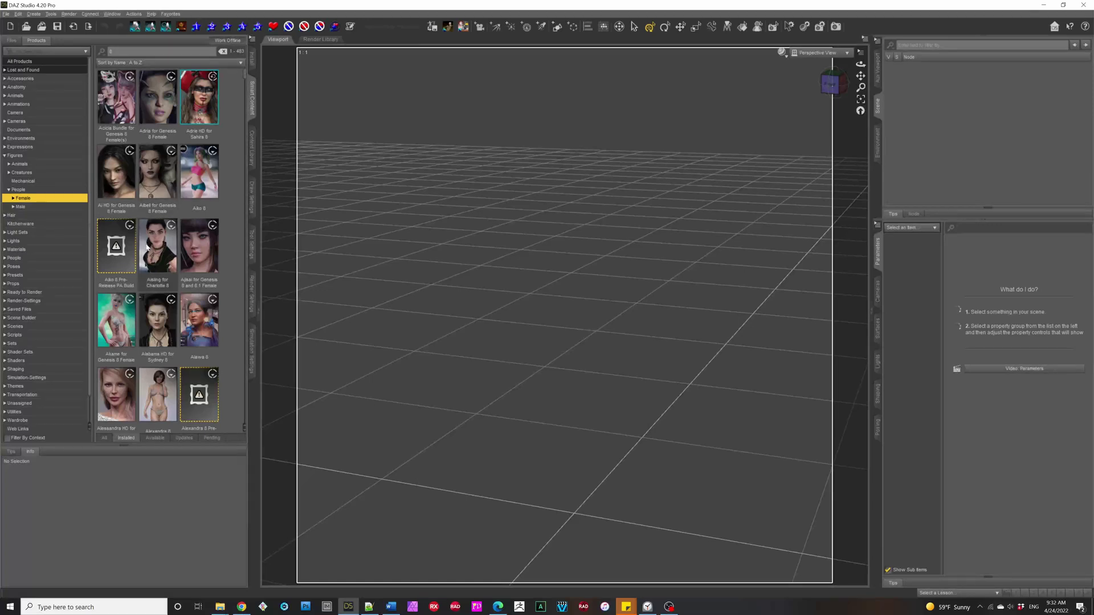
left_click(127, 190)
left_click(30, 127)
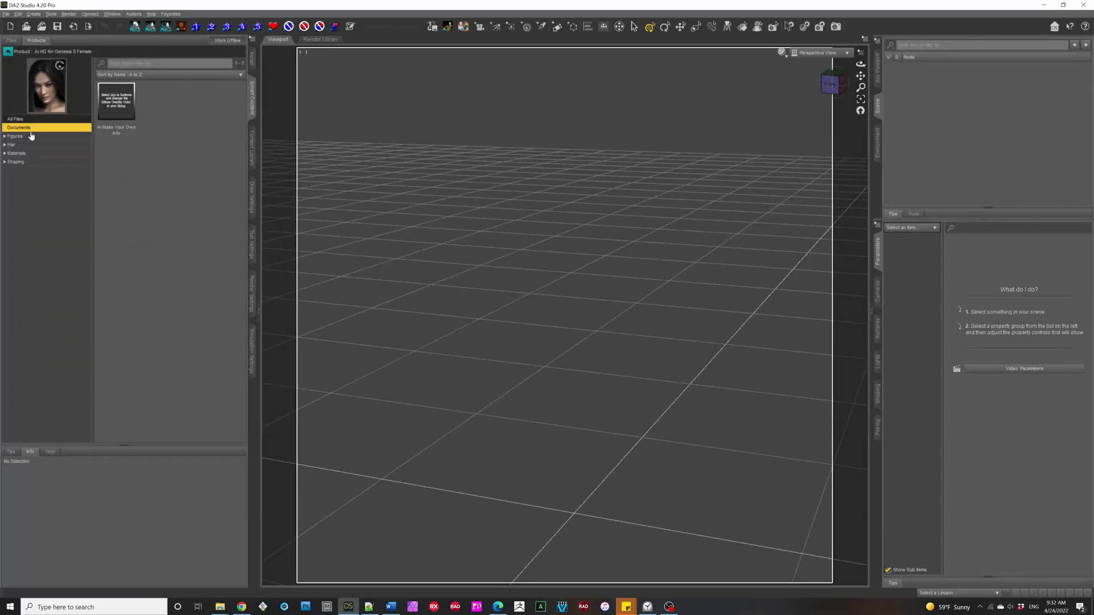
Load the Ai actor from the product's Figures folder and start the stopwatch to time it.
left_click(30, 136)
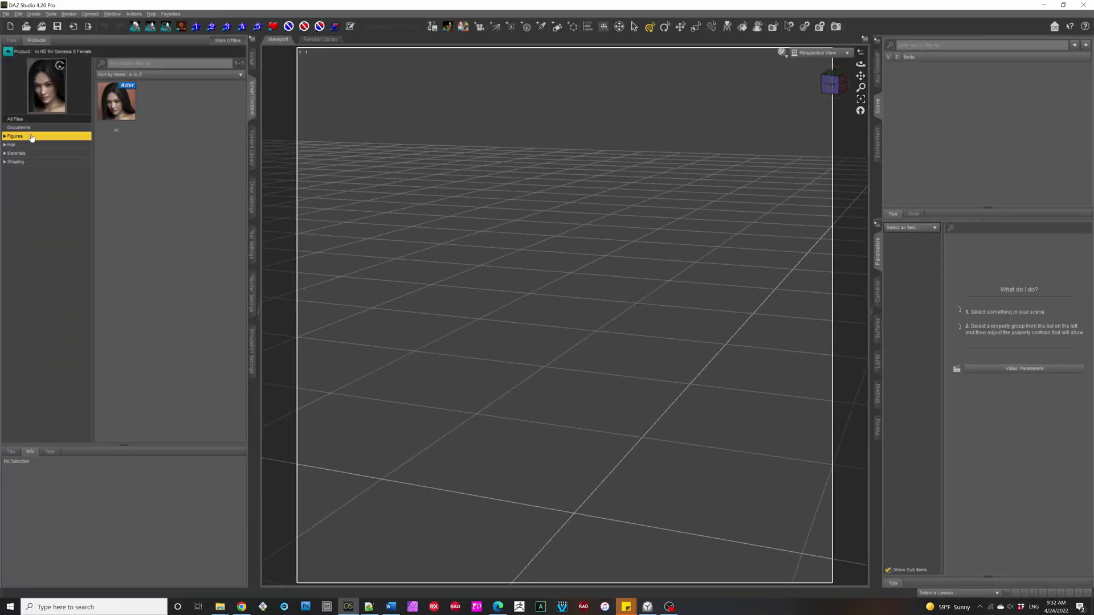
double_click(111, 114)
key("alt+Tab")
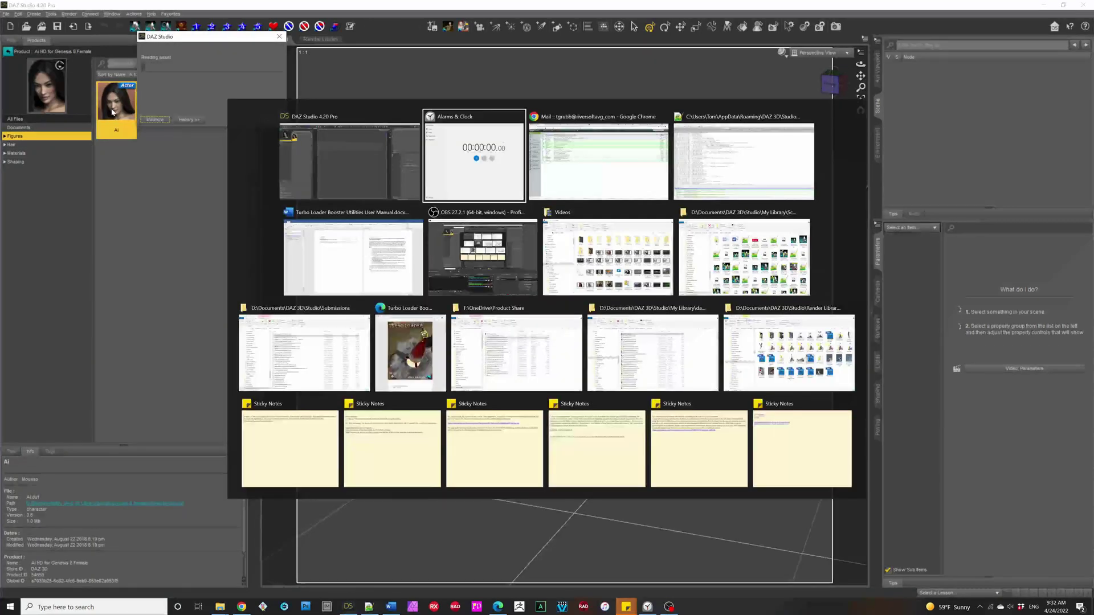
left_click(554, 364)
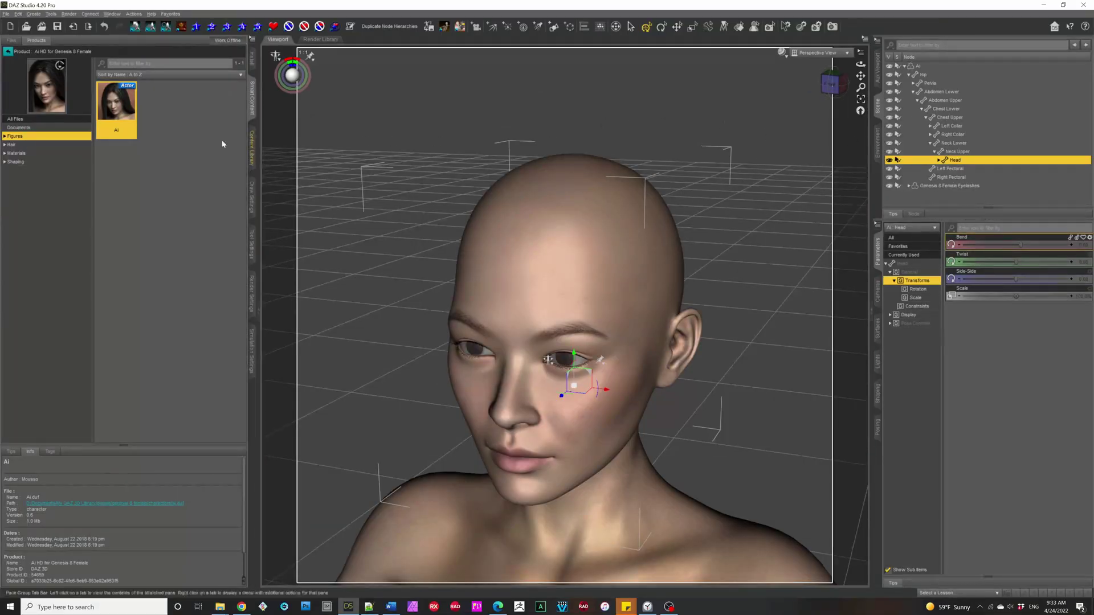
Return to the full female product list and select Blaze HD for Genesis 8 Female.
left_click(9, 52)
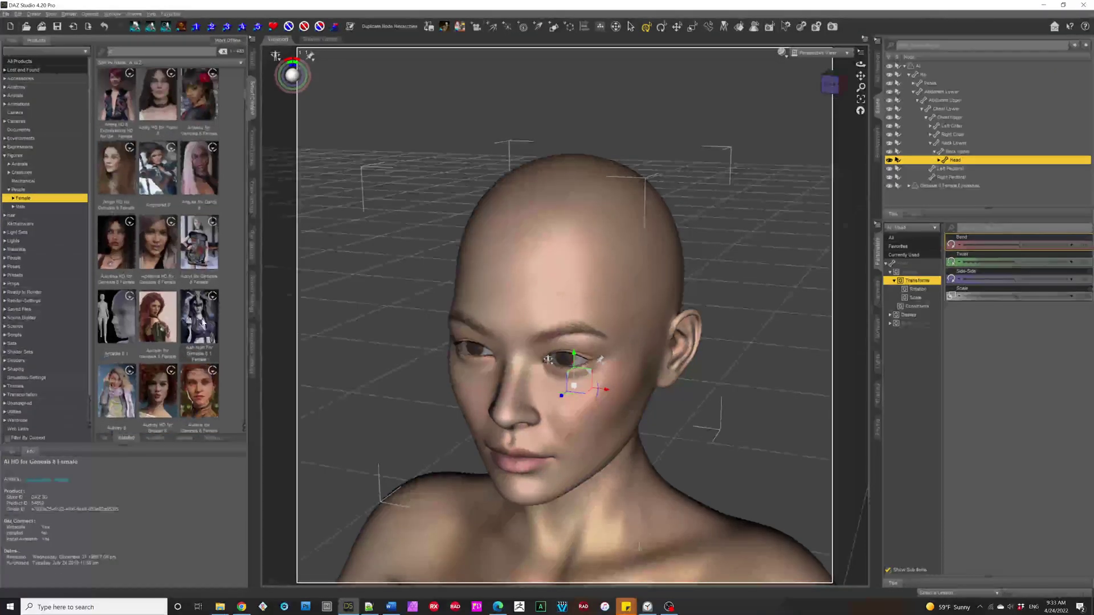
scroll(202, 322, "down", 3)
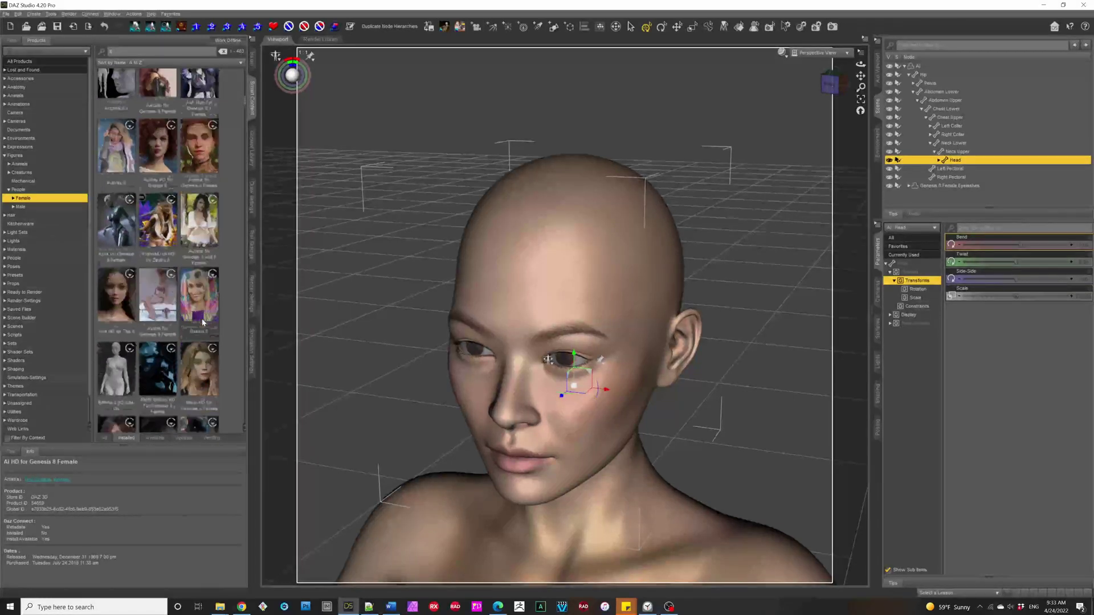
left_click_drag(199, 174, 515, 269)
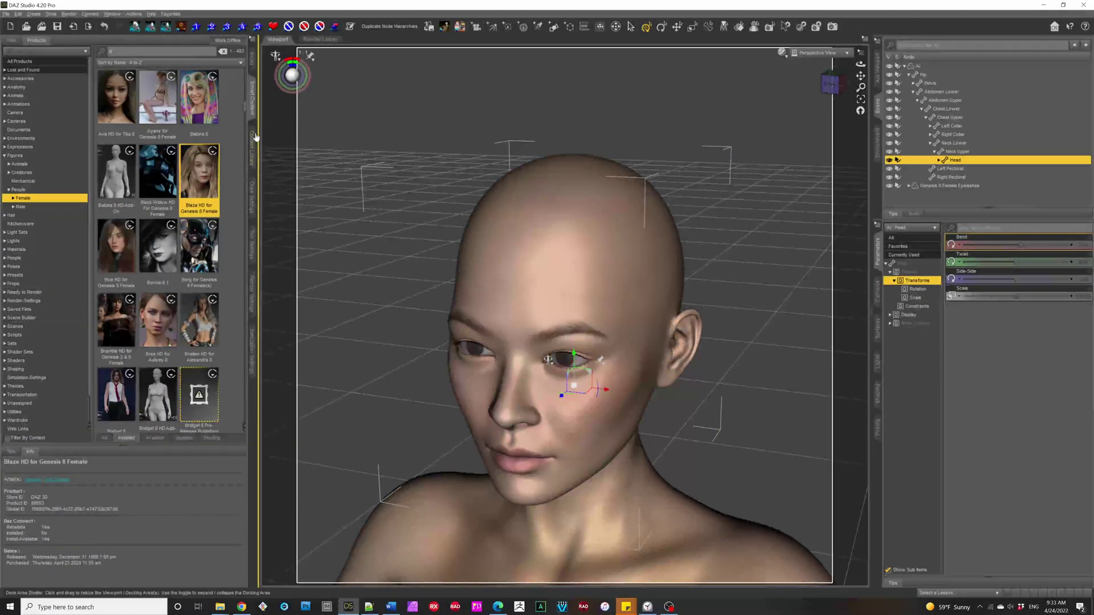
left_click(253, 164)
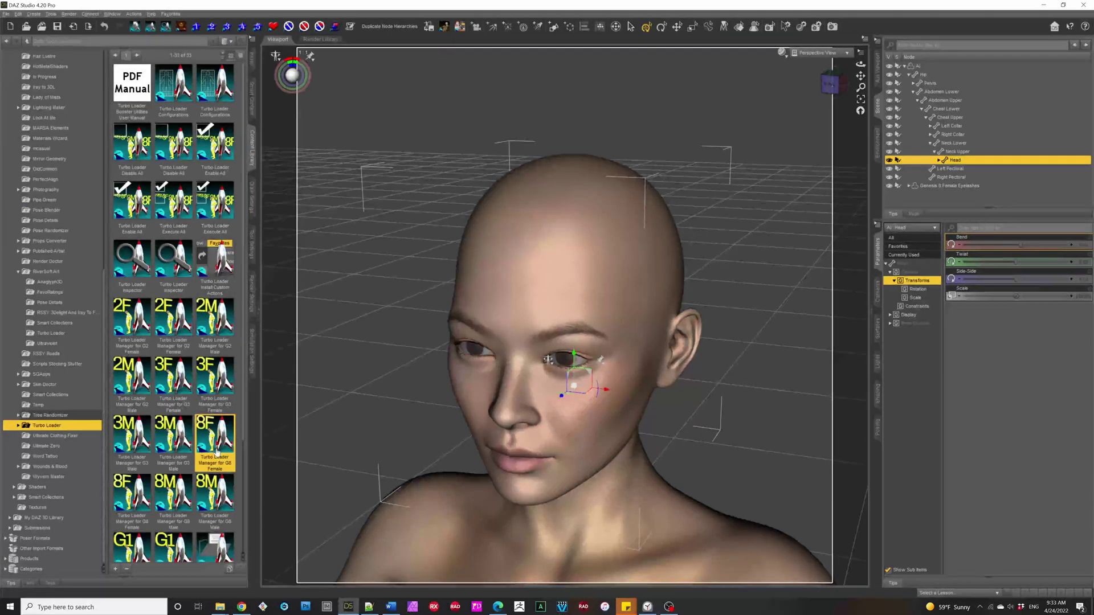
Open Blaze HD for Genesis 8 Female from installed products and pick the Blaze character file.
mouse_move(219, 445)
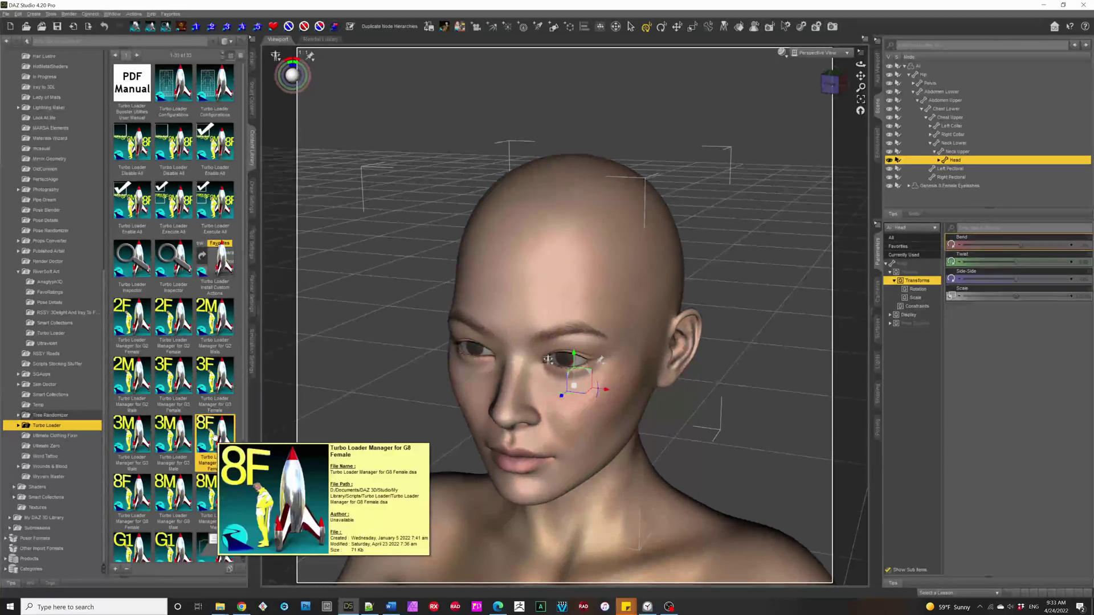
mouse_move(200, 240)
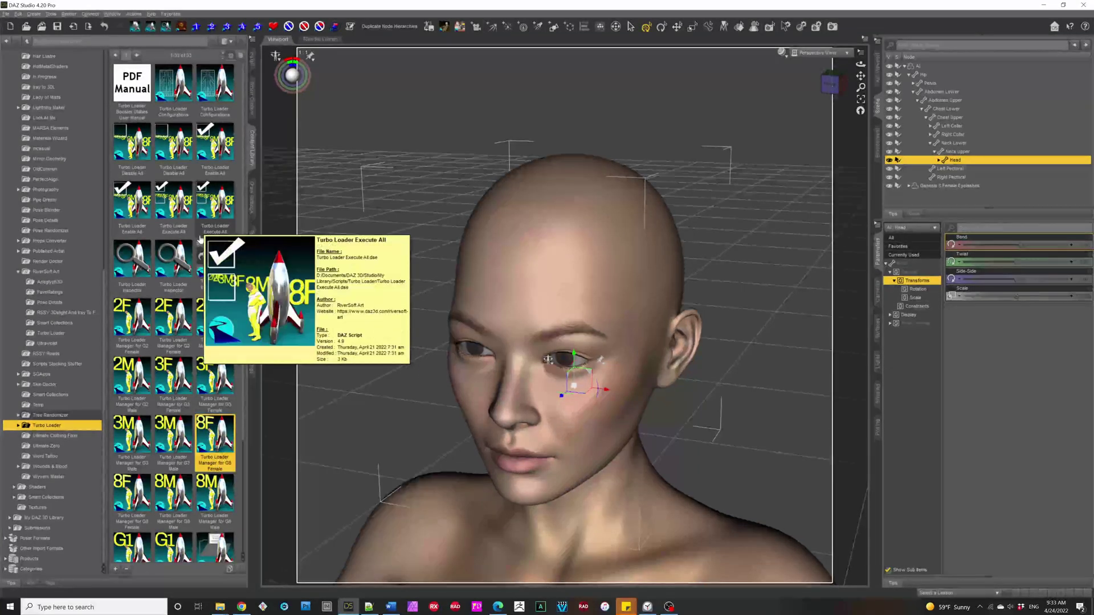
left_click(252, 103)
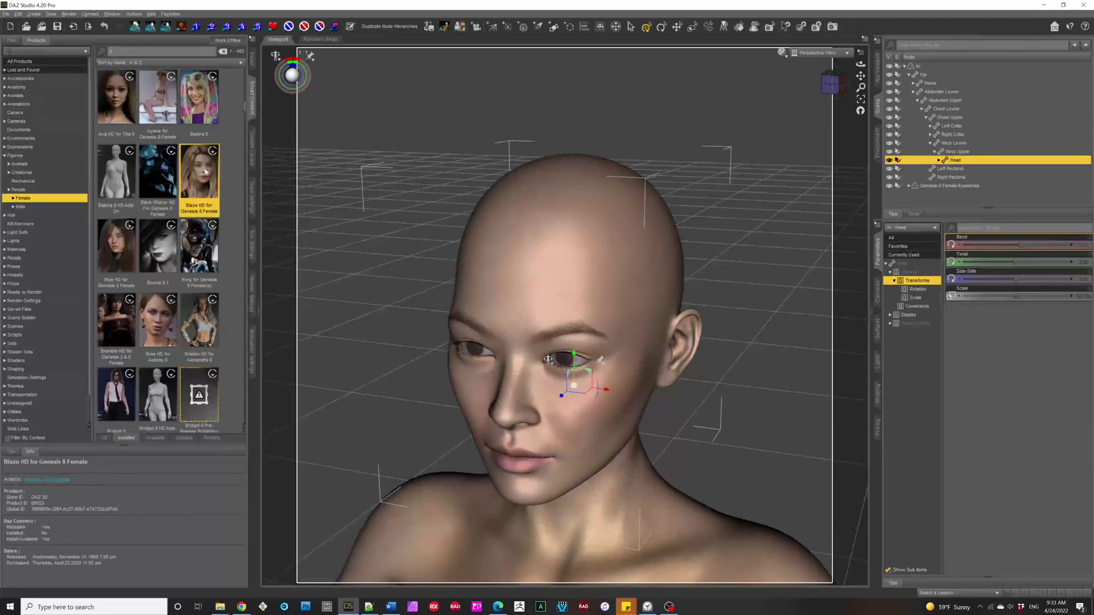
double_click(202, 176)
left_click(124, 114)
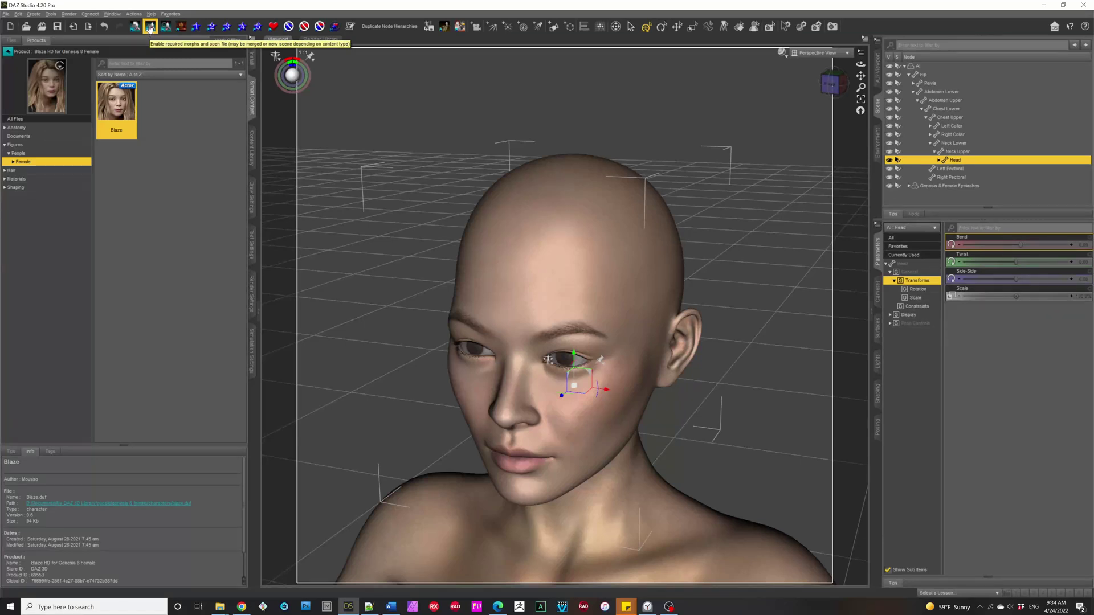
Load Blaze with required morphs enabled onto the selected figure, accepting the apply-character prompt.
left_click(150, 27)
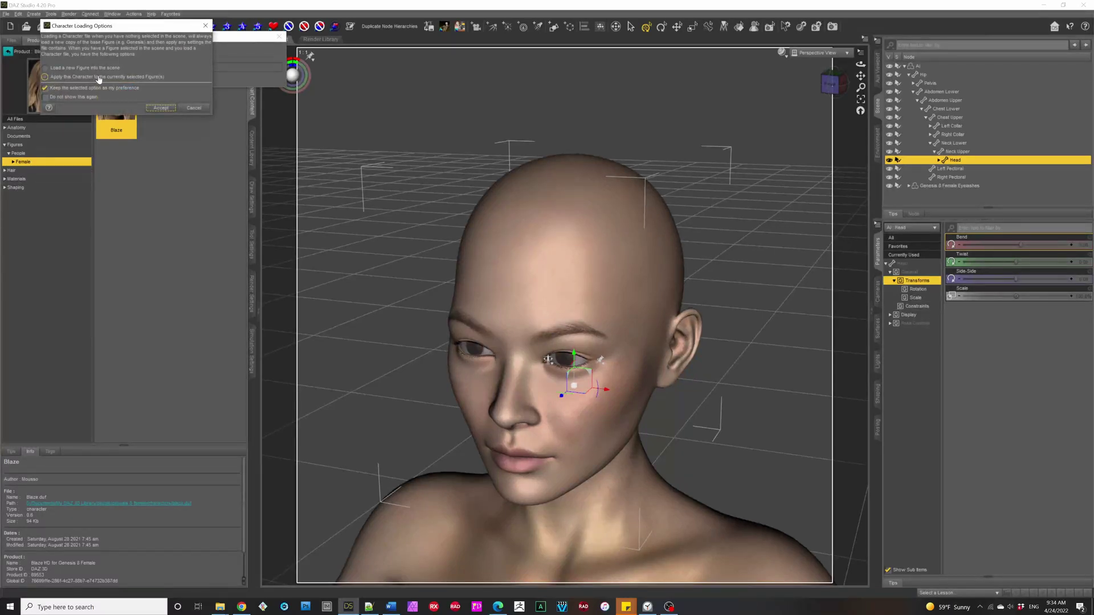
left_click(99, 78)
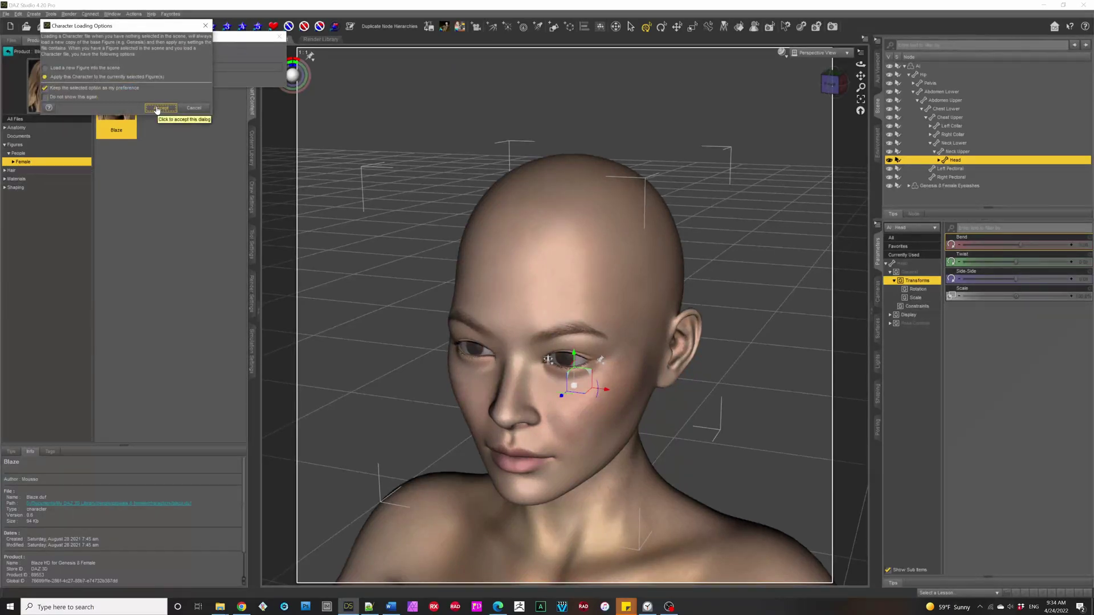
left_click(160, 108)
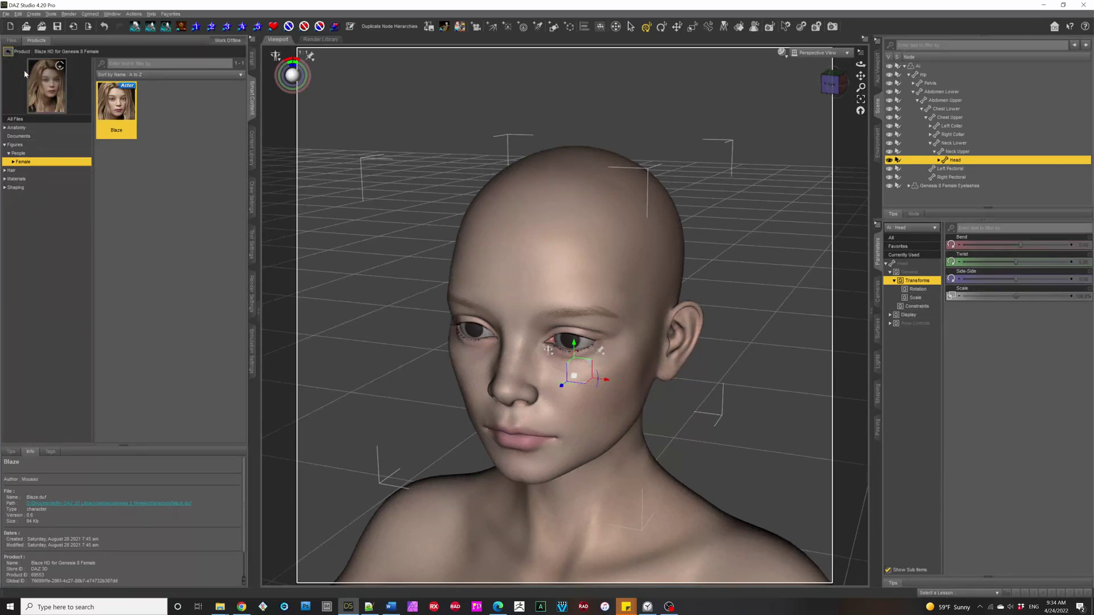
Apply Babina 8 to the figure with its required morphs enabled, view the head front-on, and return to the product list.
key("alt+Left")
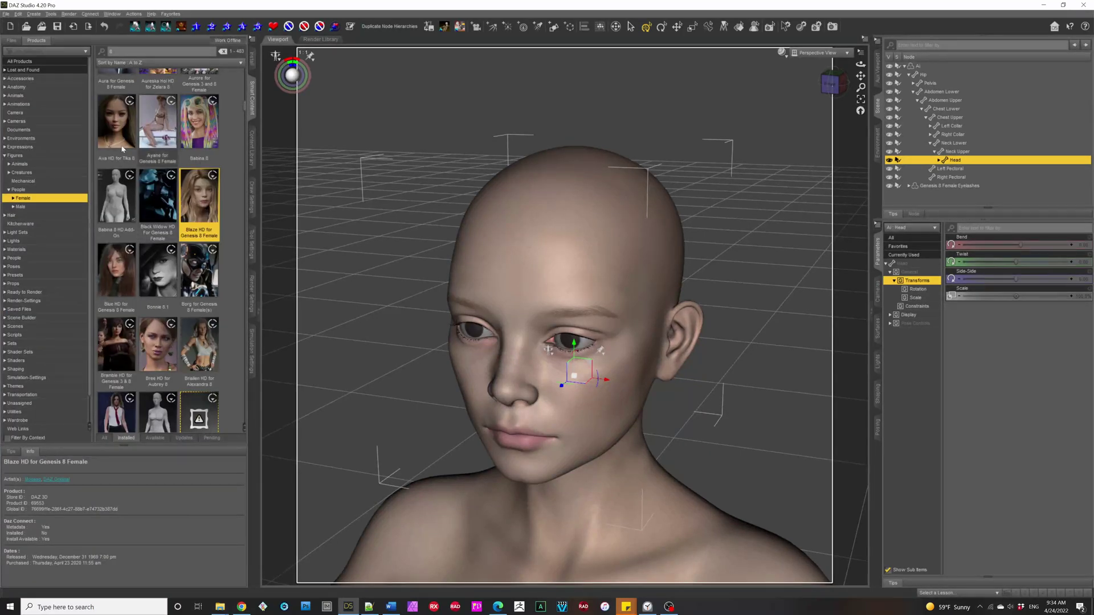
left_click(199, 134)
left_click(116, 102)
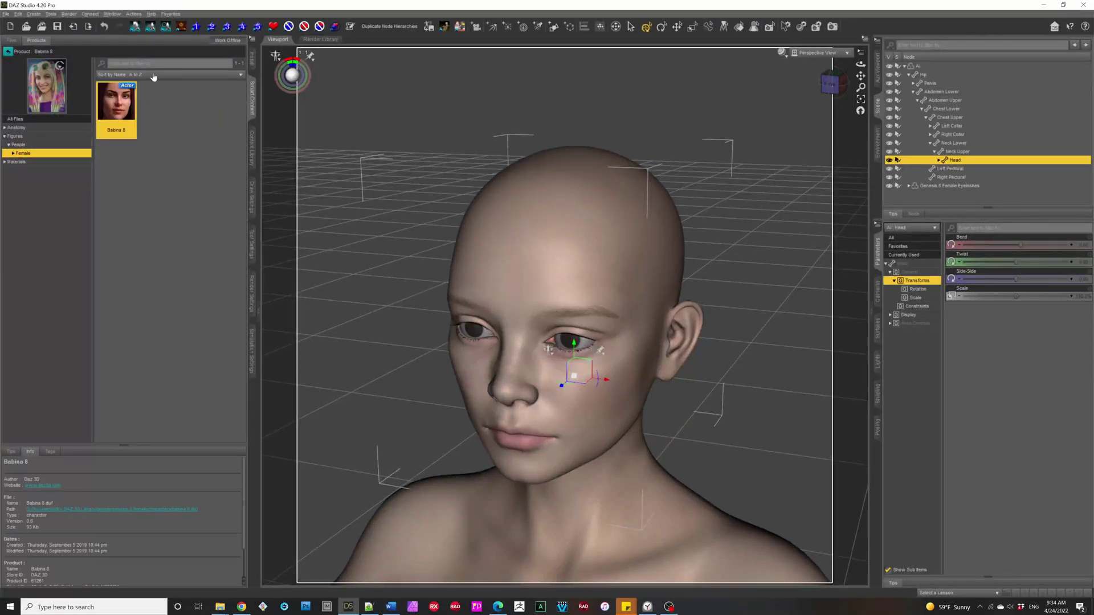
left_click(151, 28)
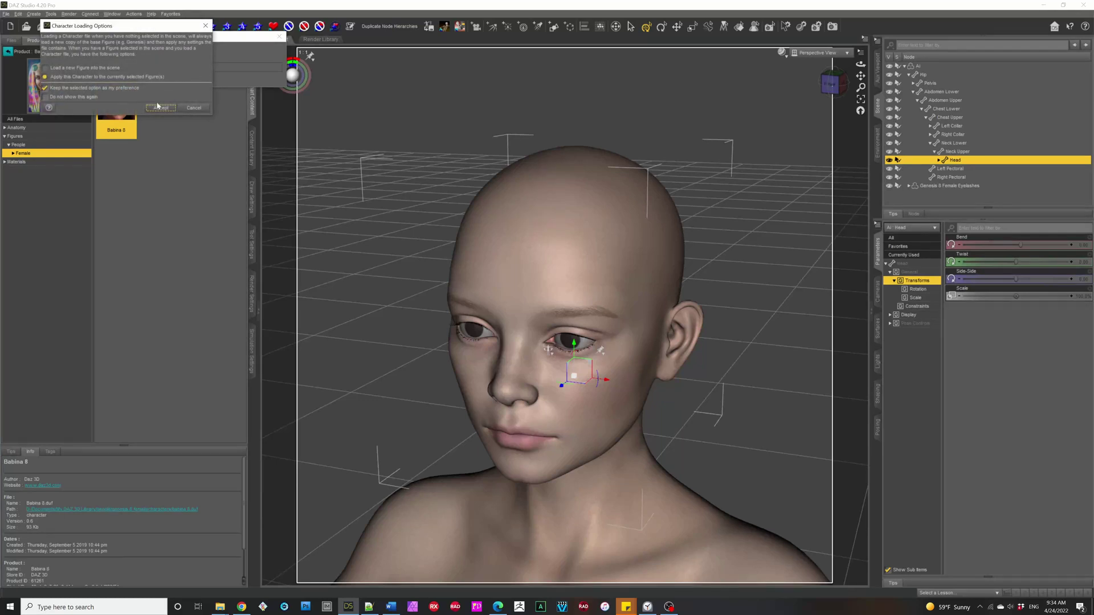
left_click(158, 106)
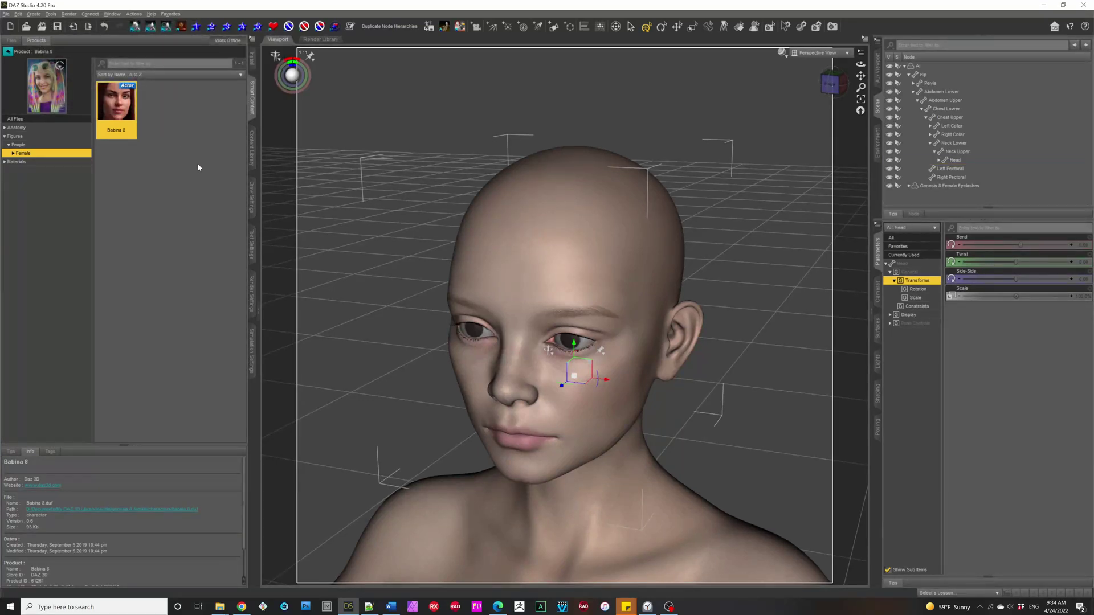
left_click(834, 82)
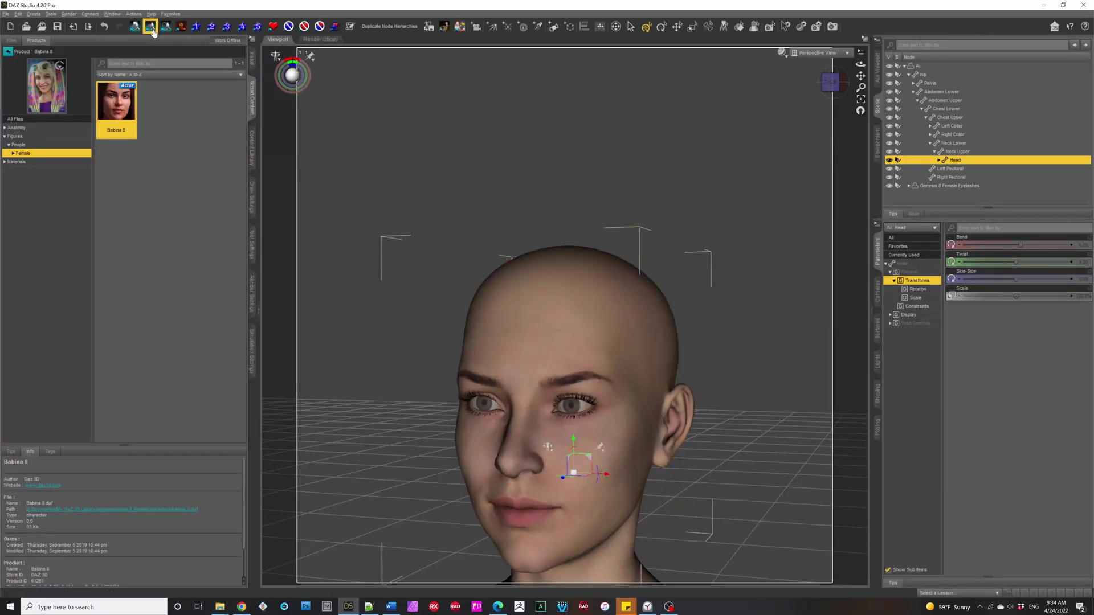
left_click(8, 52)
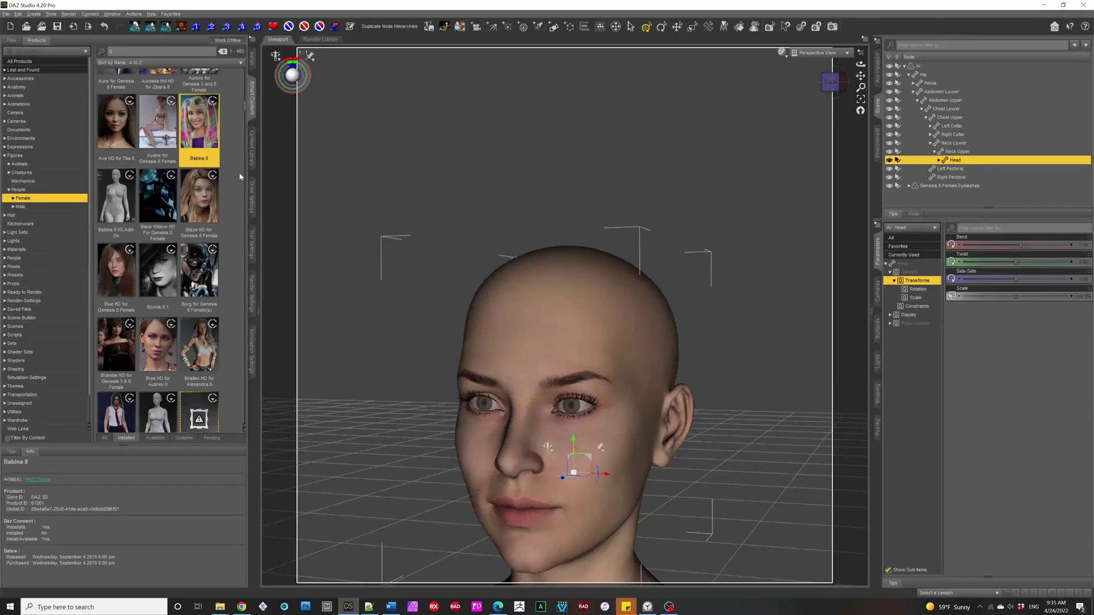
Show the Turbo Loader scenes folder in the Content Library.
left_click(252, 151)
scroll(104, 148, "up", 13)
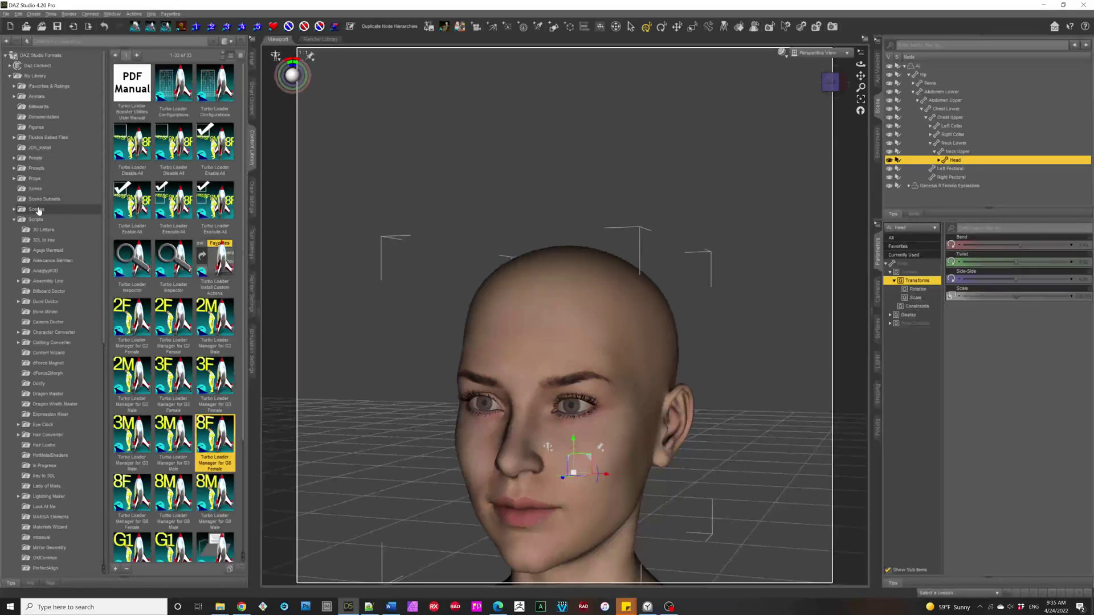
left_click(14, 210)
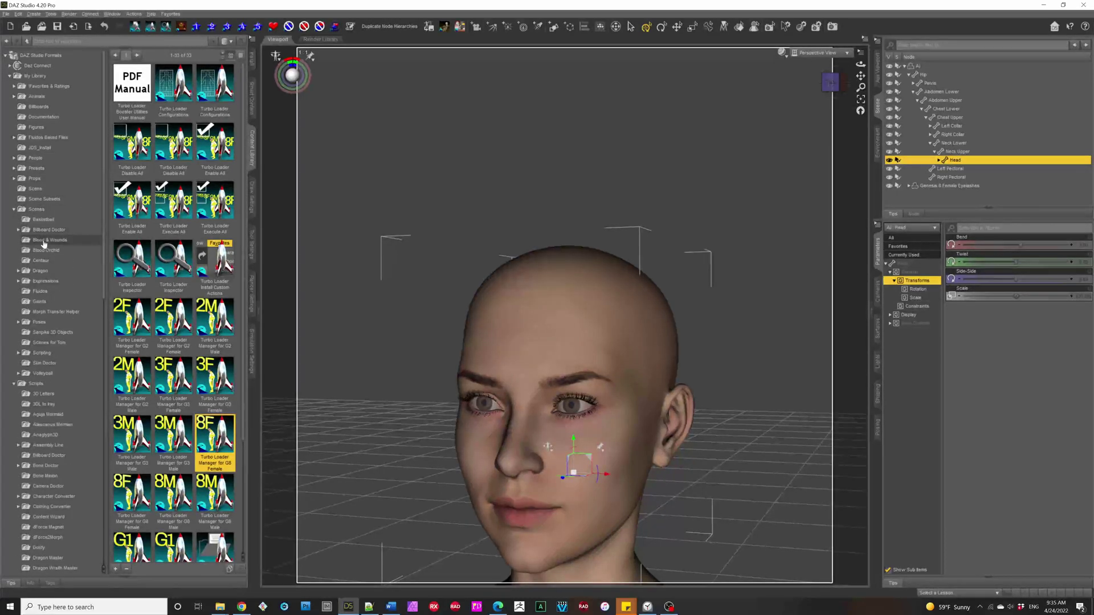
scroll(62, 254, "down", 3)
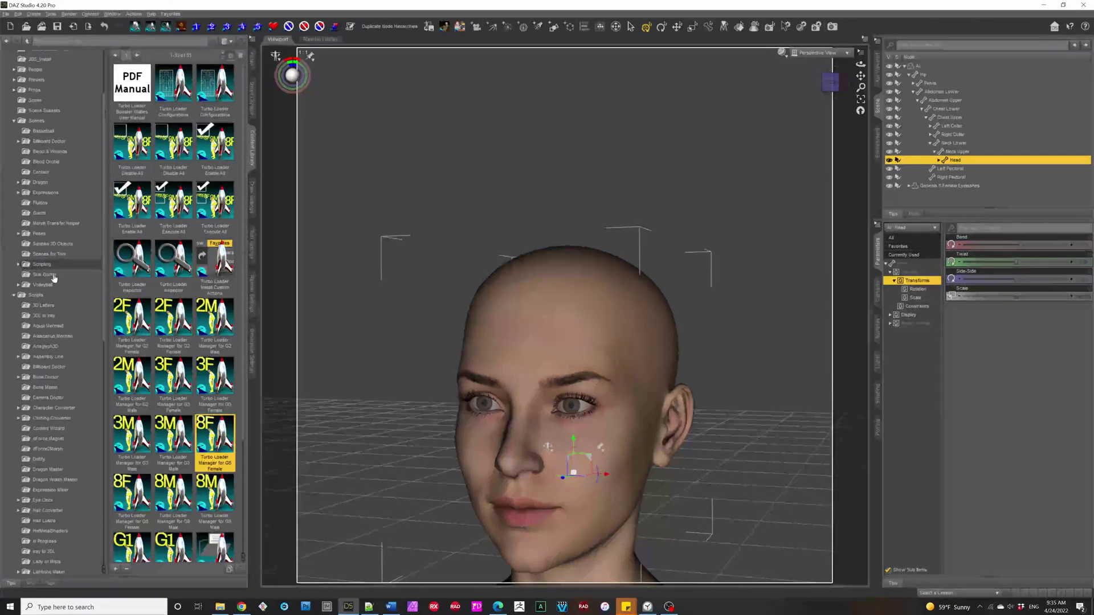
left_click(19, 265)
left_click(54, 370)
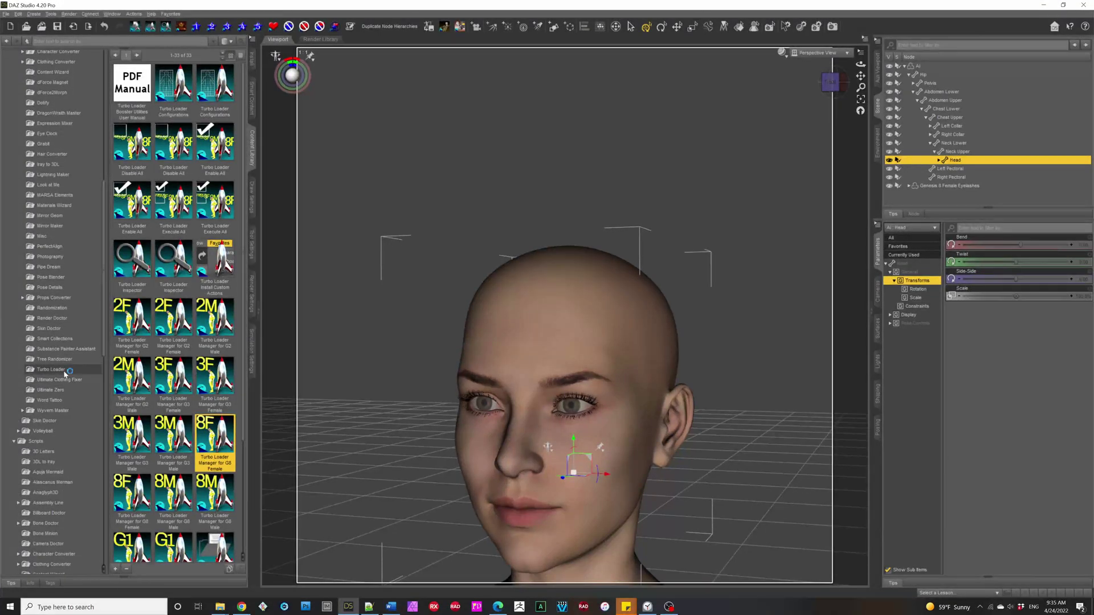
Select the Female Talking scene and switch on enabling required morphs for loading.
left_click(130, 260)
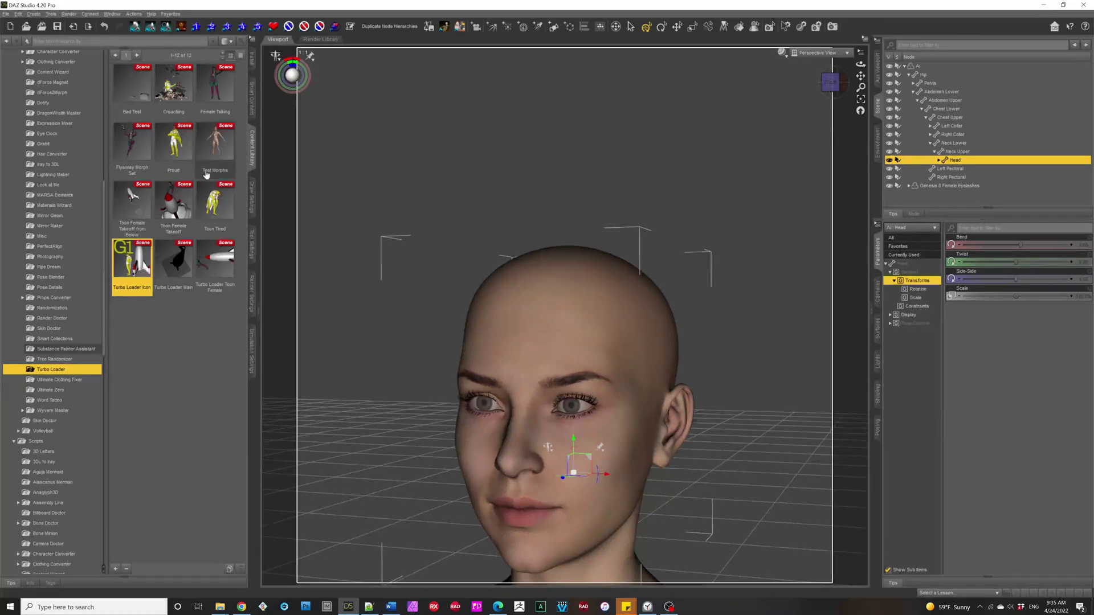
left_click(222, 90)
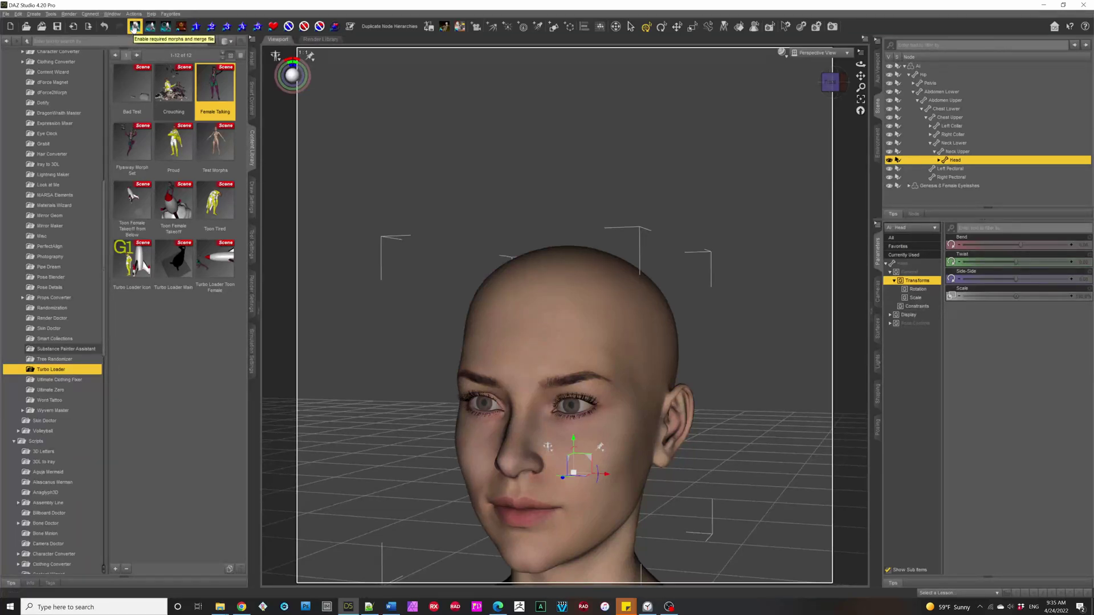
left_click(134, 26)
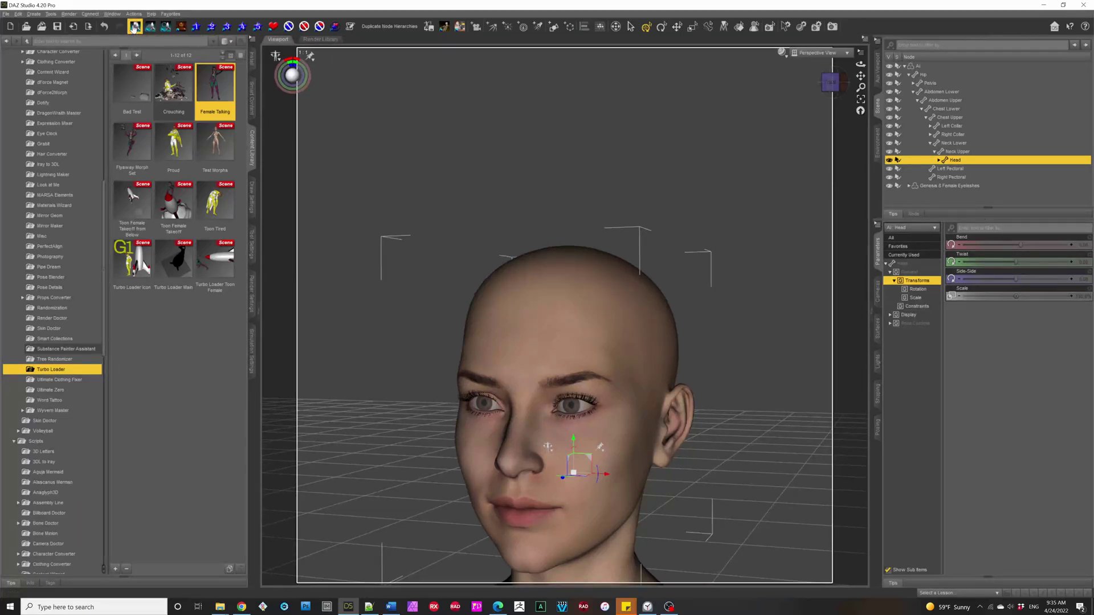
Merge the Female Talking scene into the scene and collapse the Ai figure's node in the Scene pane.
double_click(208, 87)
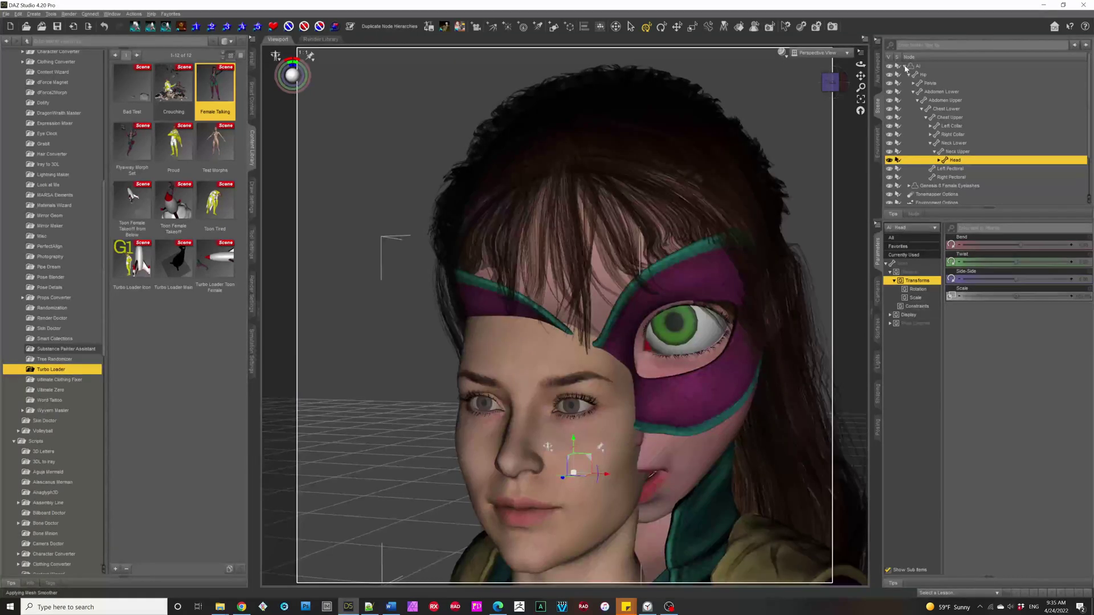
left_click(906, 67)
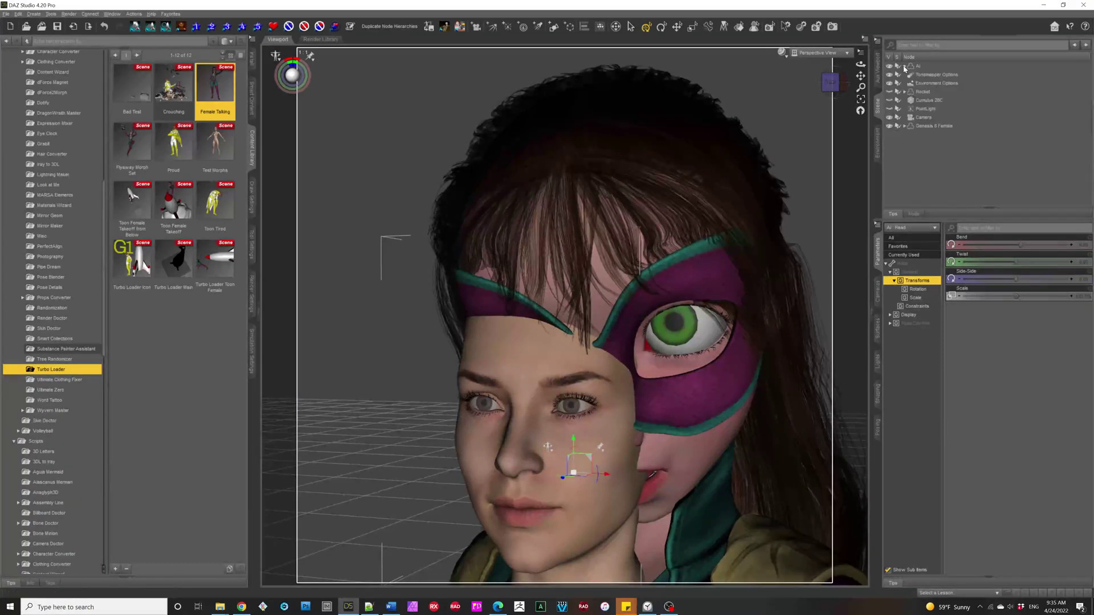
Move Genesis 8 Female to negative X Translate and reposition the camera to frame both figures.
left_click(928, 126)
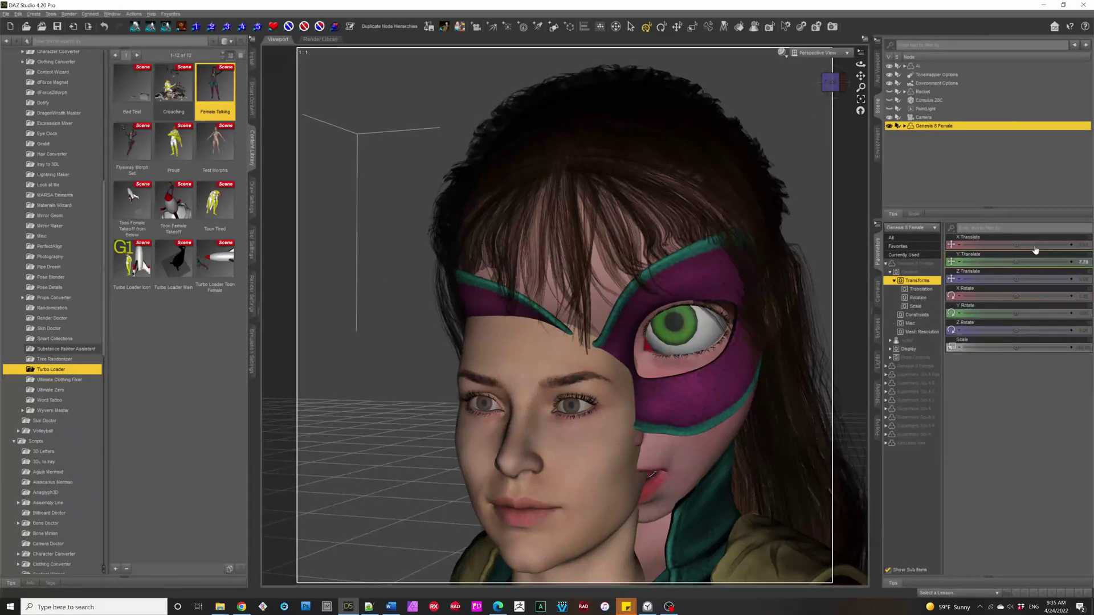
left_click_drag(1017, 245, 968, 245)
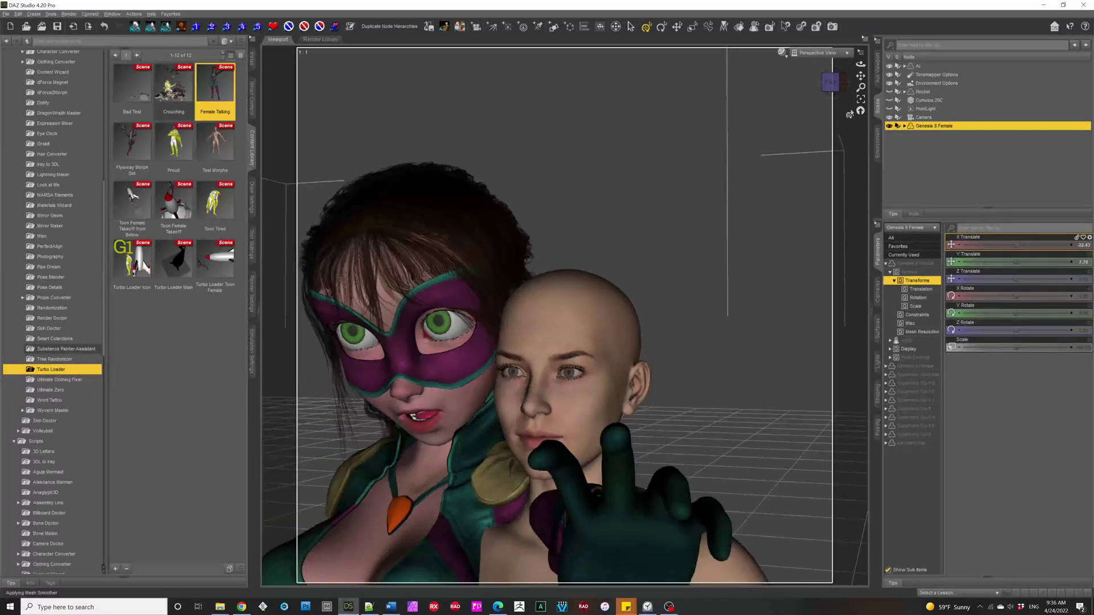
left_click_drag(860, 76, 837, 91)
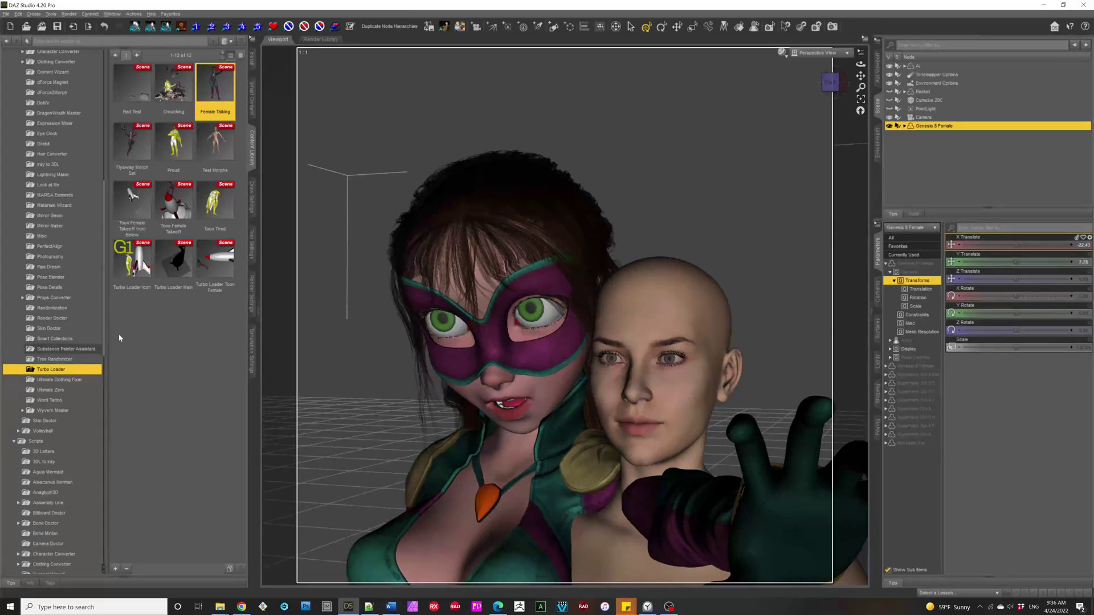
Show the Turbo Loader scripts folder and launch Turbo Loader Manager for G8 Female.
scroll(72, 386, "down", 10)
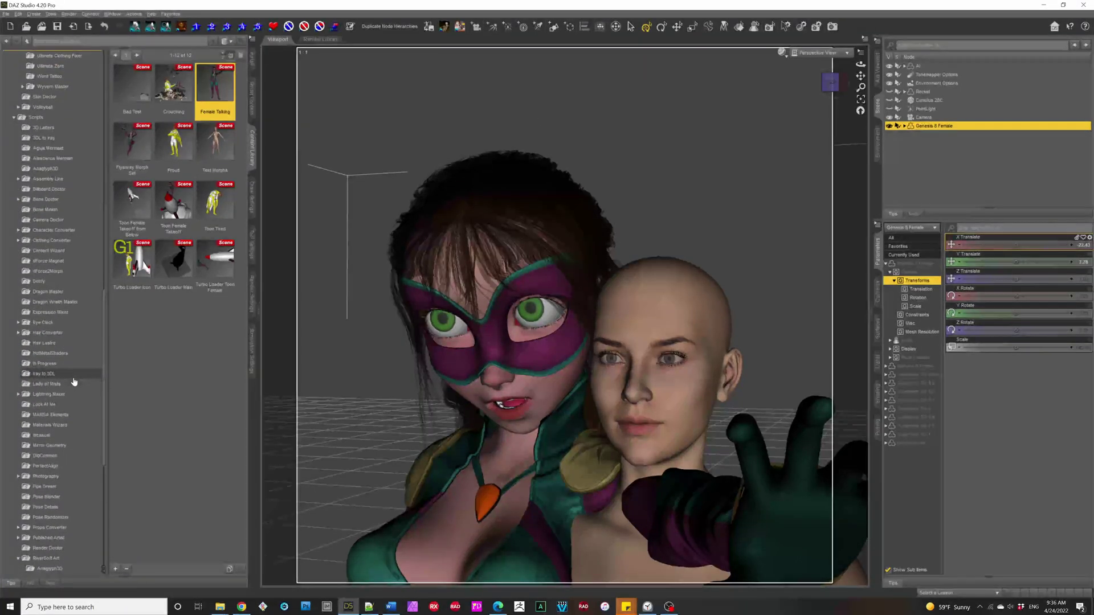
scroll(77, 381, "down", 4)
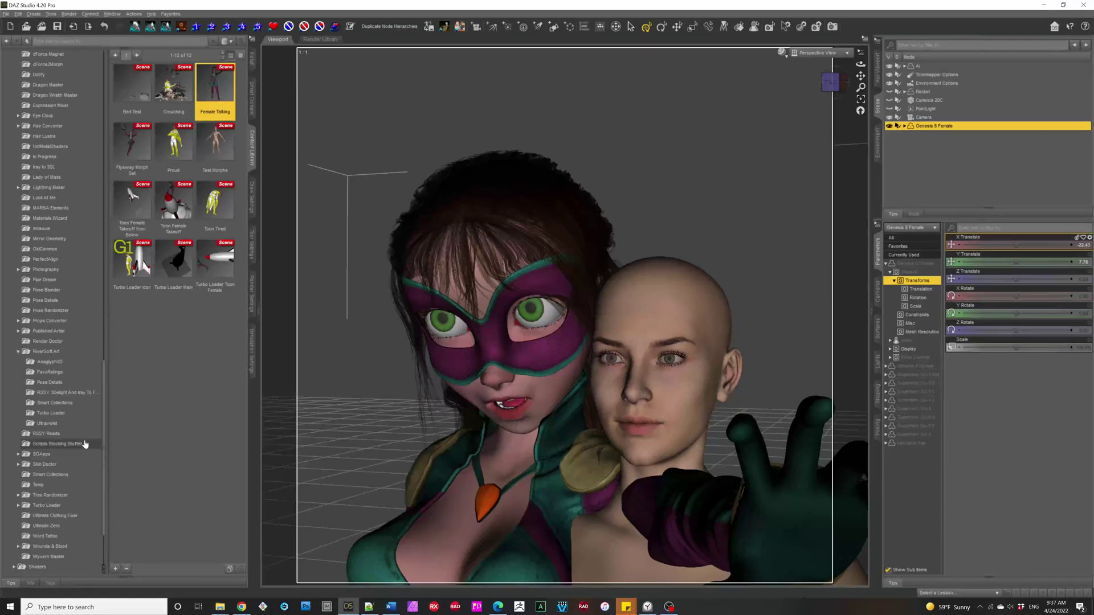
scroll(80, 393, "down", 2)
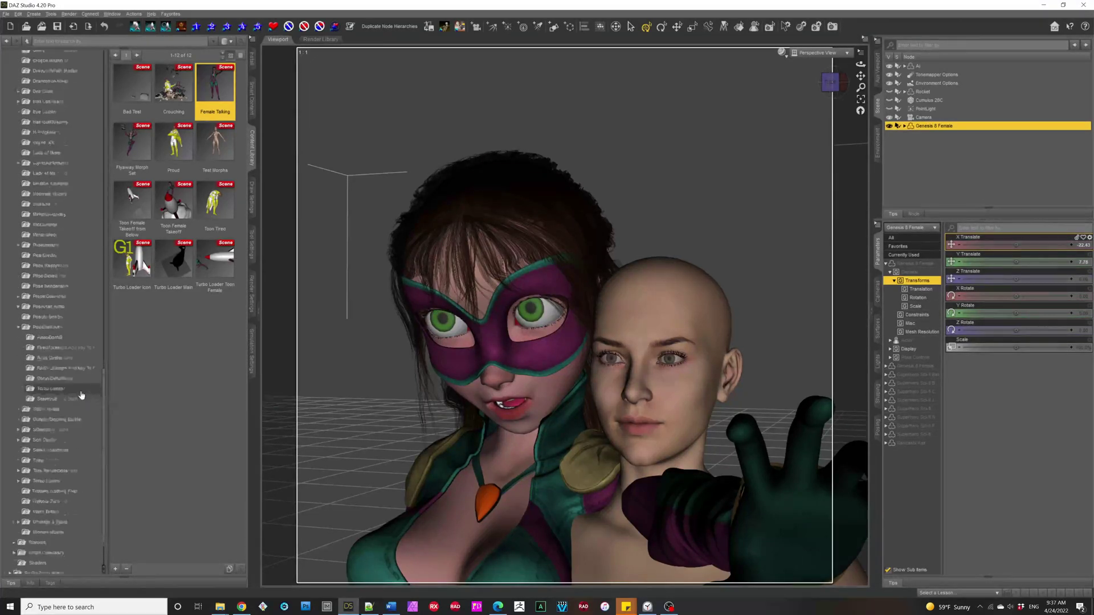
left_click(54, 425)
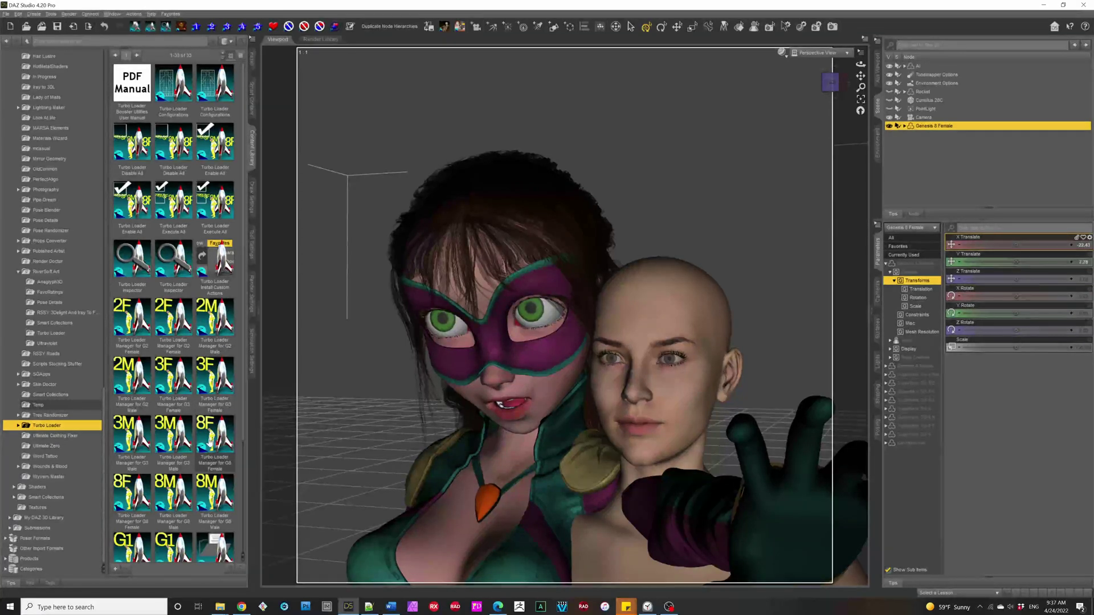
double_click(211, 441)
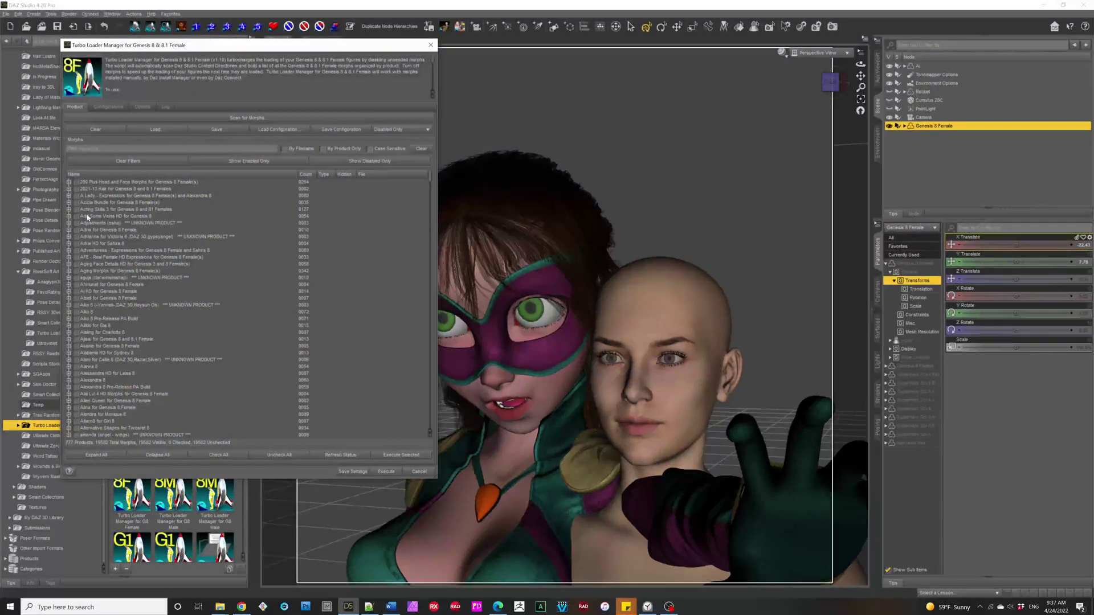
Check the manager's options, then select Bend Control for Genesis 8 Female in the morph product list.
left_click(134, 108)
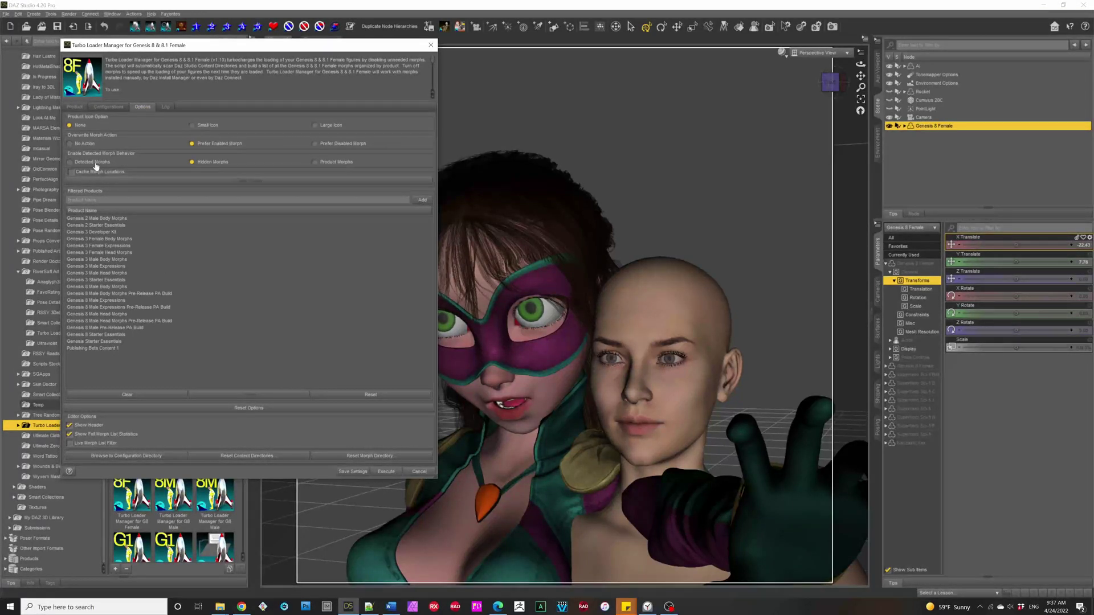
left_click(75, 107)
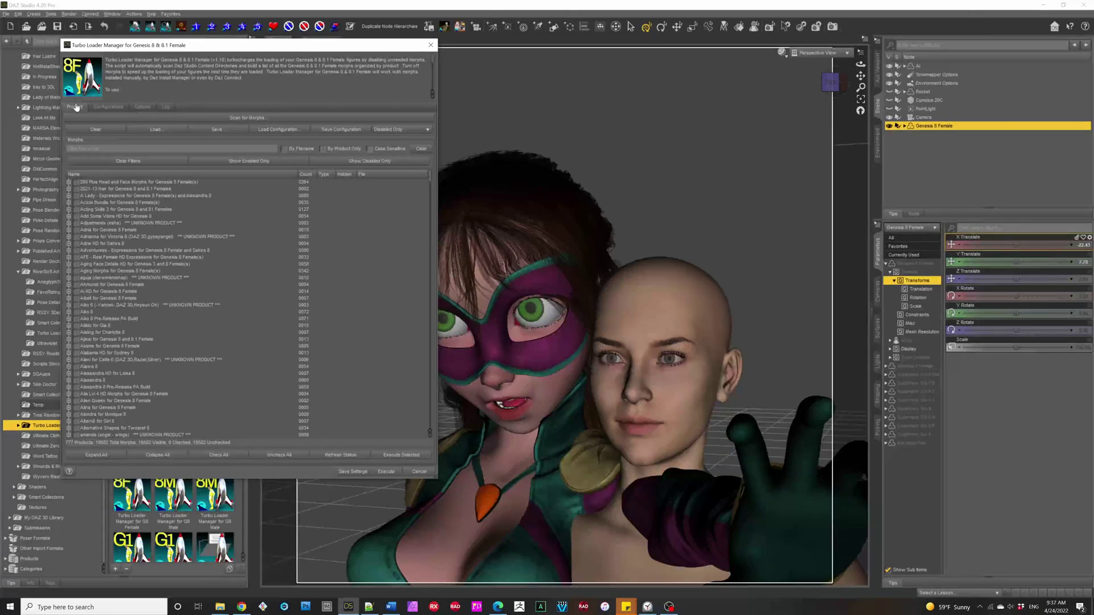
scroll(97, 337, "down", 15)
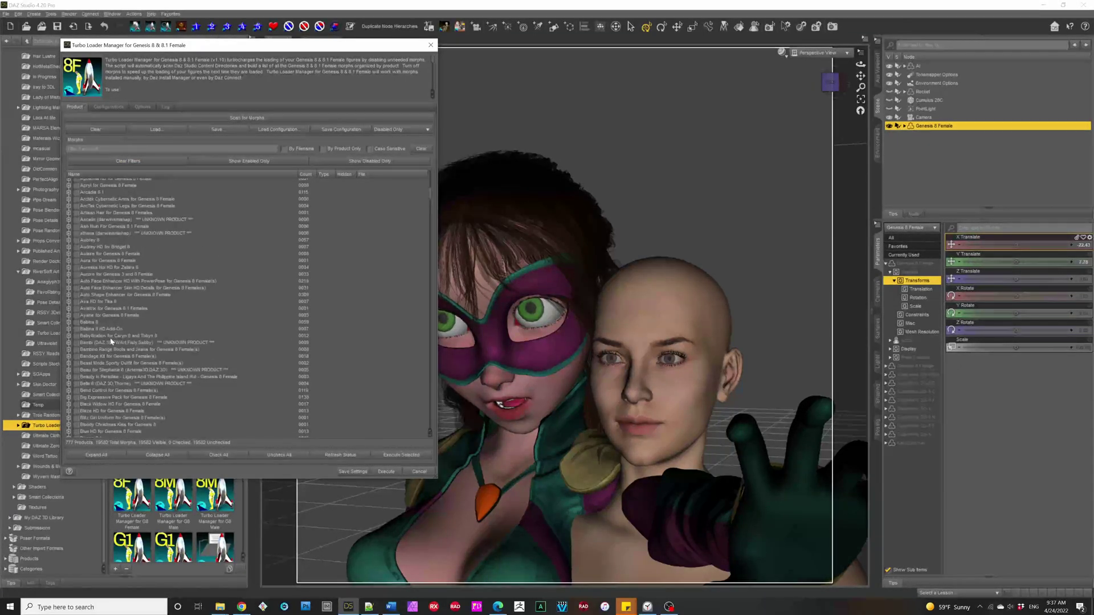
scroll(112, 341, "down", 4)
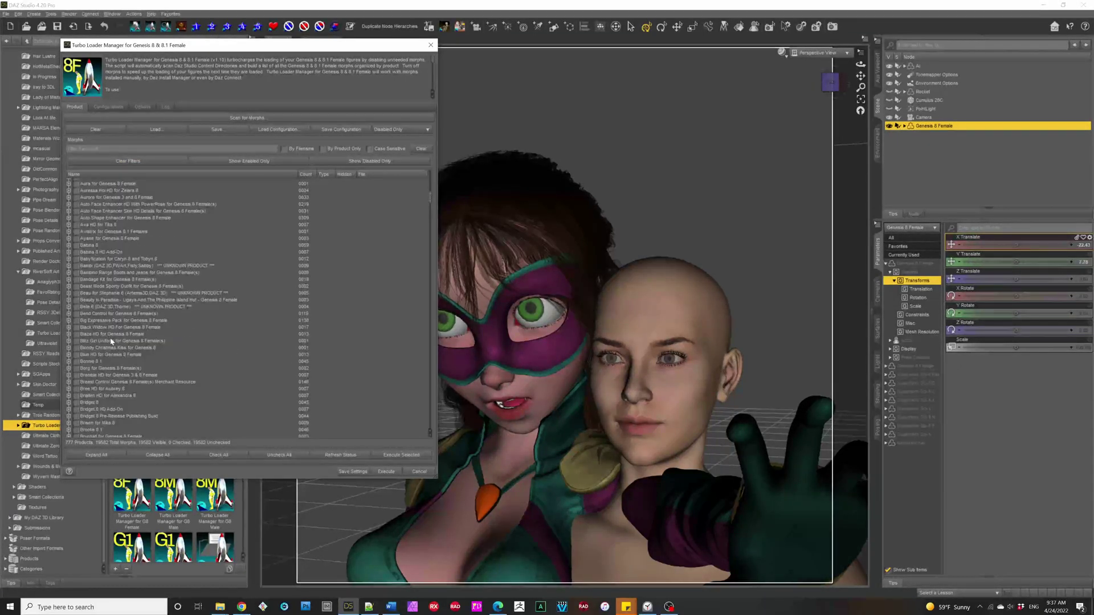
left_click(77, 314)
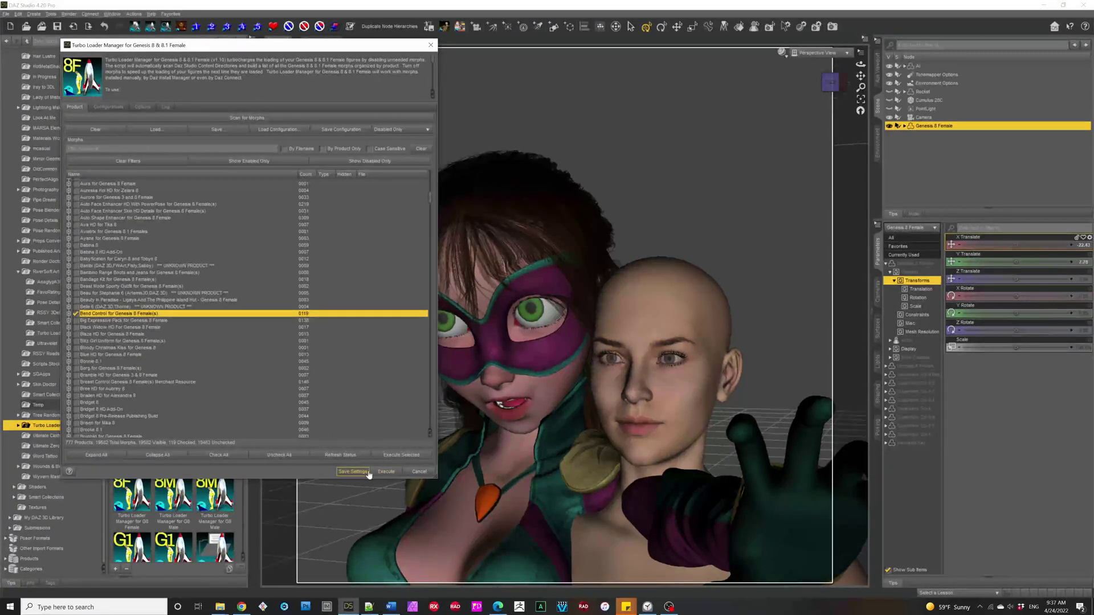
Execute the selected Bend Control morphs, dismiss the results report, and cancel out of the manager.
left_click(400, 455)
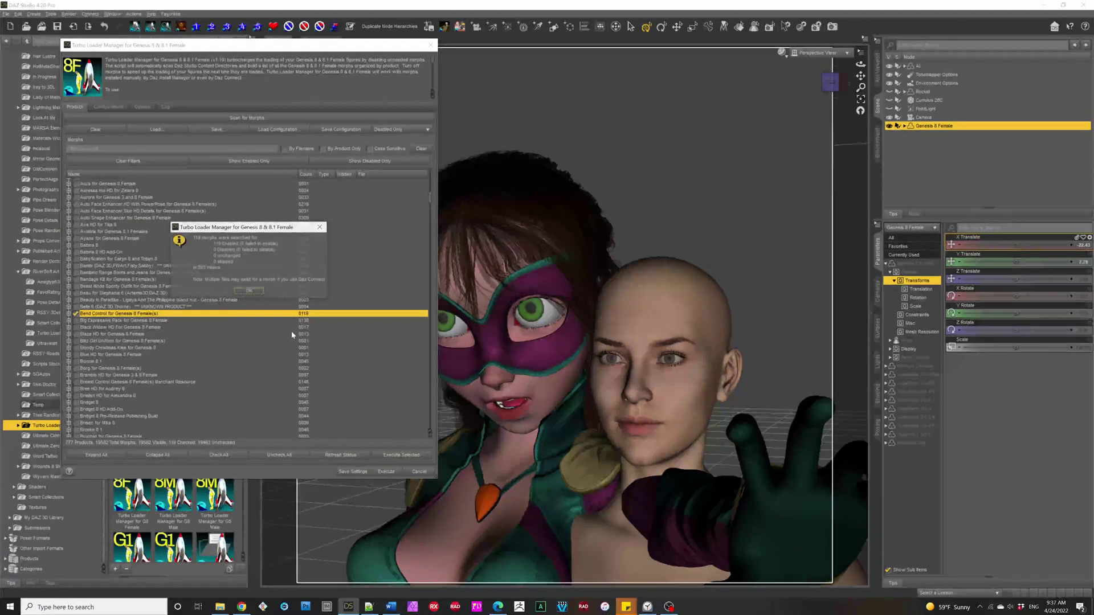
left_click(250, 293)
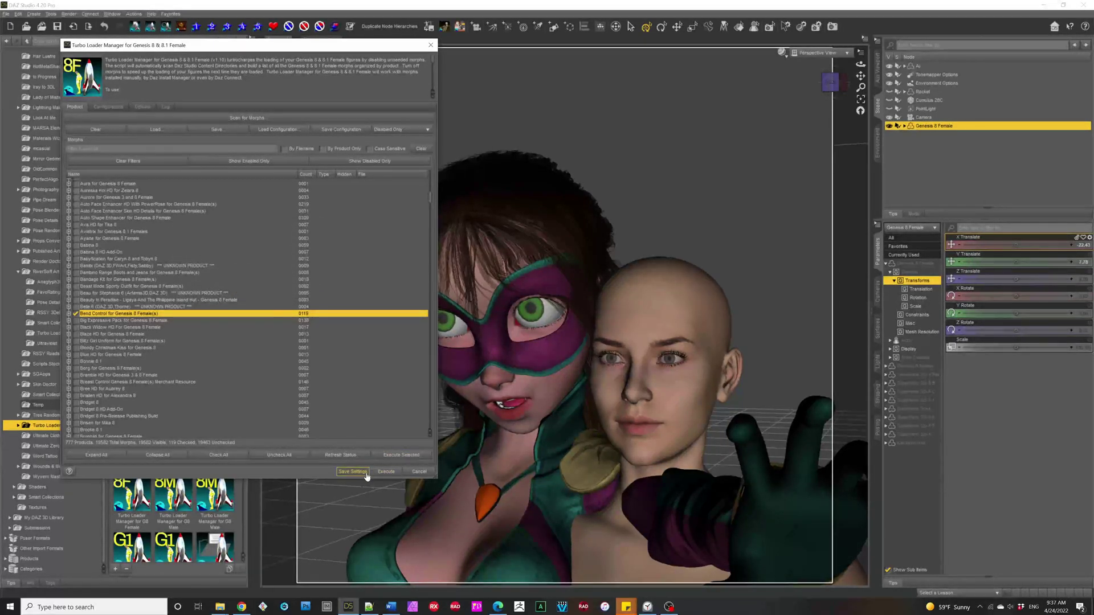
left_click(419, 472)
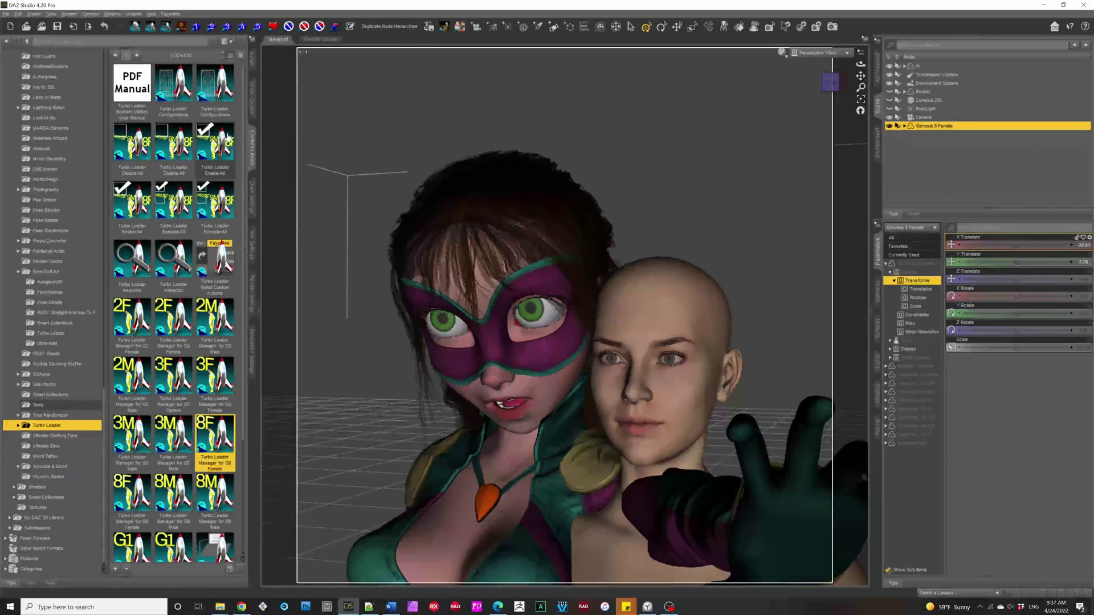
Clear the scene with the Favorites Turbo Loader command and discard unsaved changes.
left_click(178, 16)
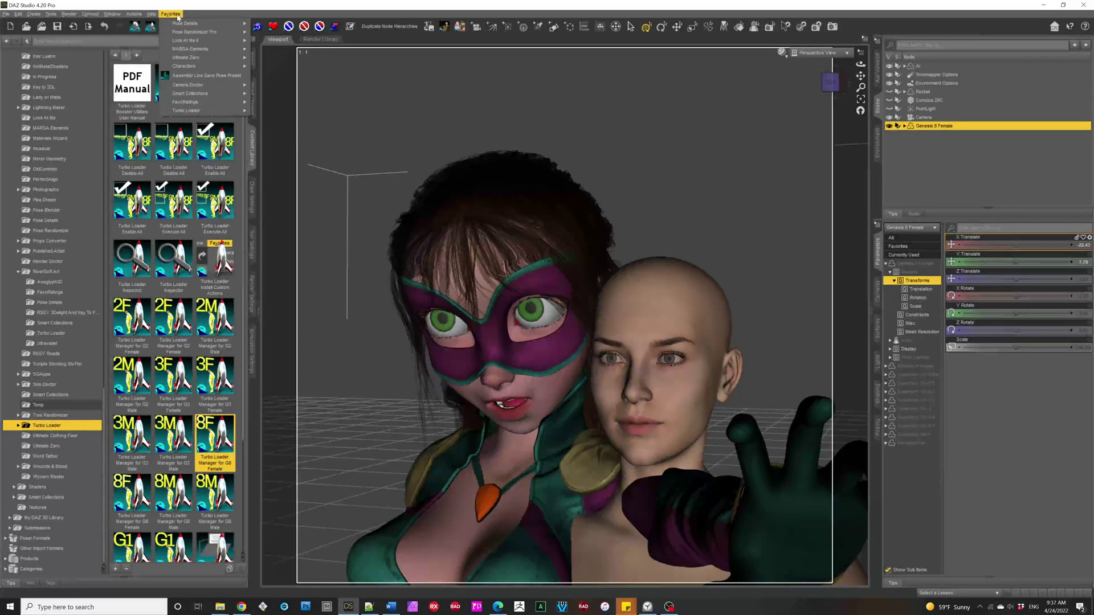
mouse_move(194, 110)
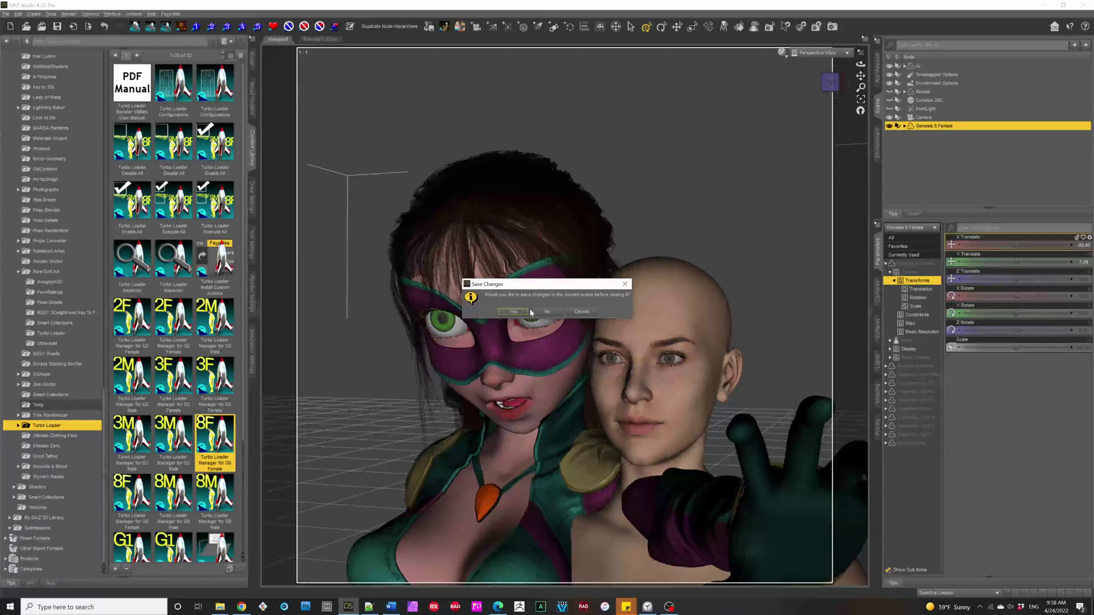
left_click(547, 311)
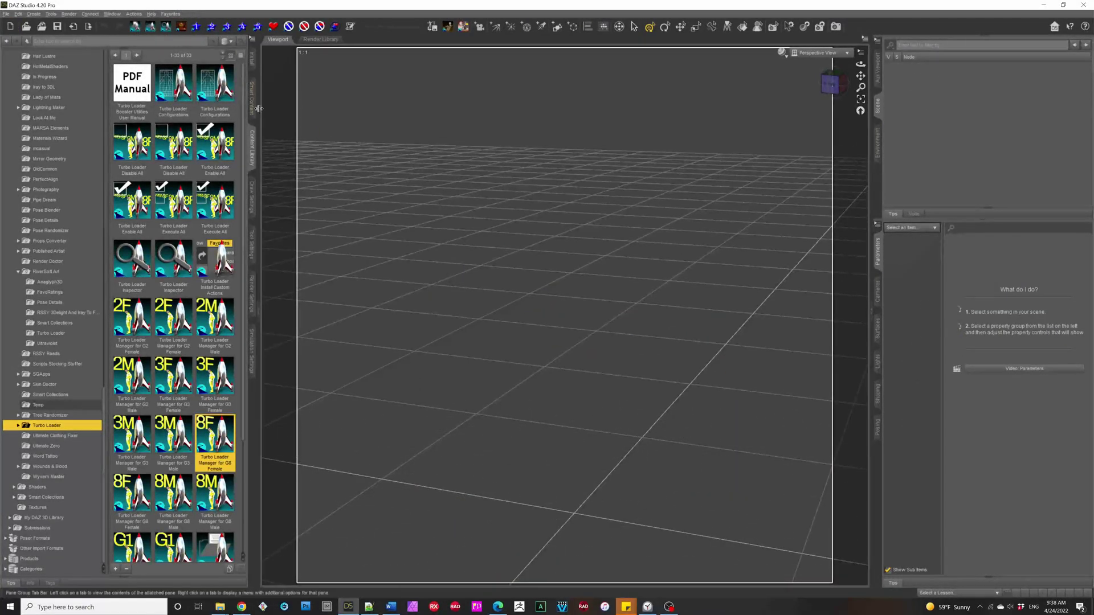
Show the Scenes > Turbo Loader folder in the content library.
scroll(75, 227, "up", 3)
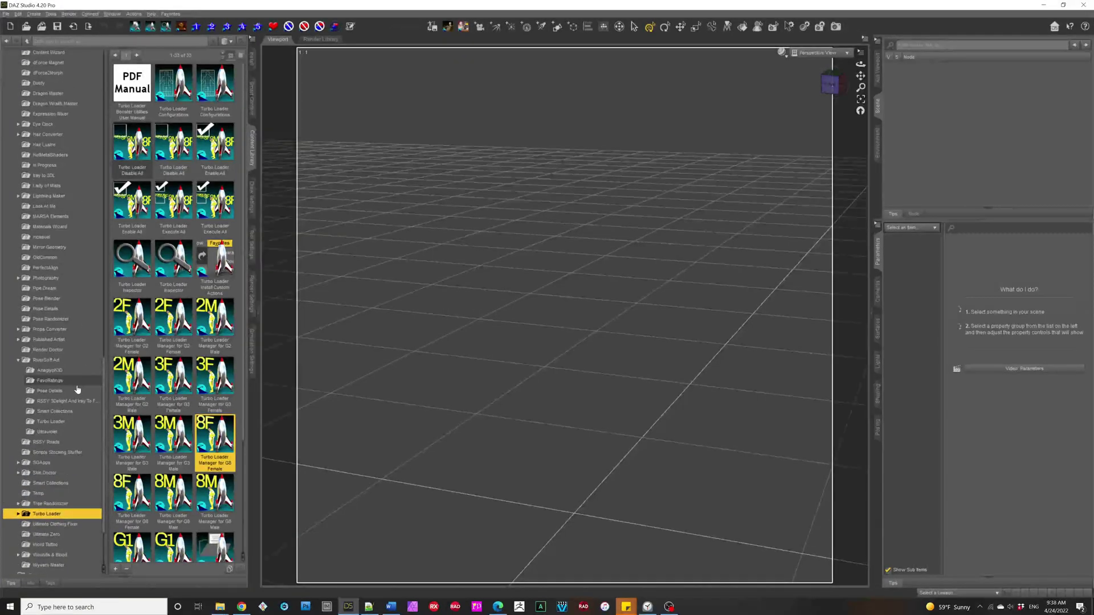
scroll(58, 349, "up", 4)
scroll(59, 349, "up", 7)
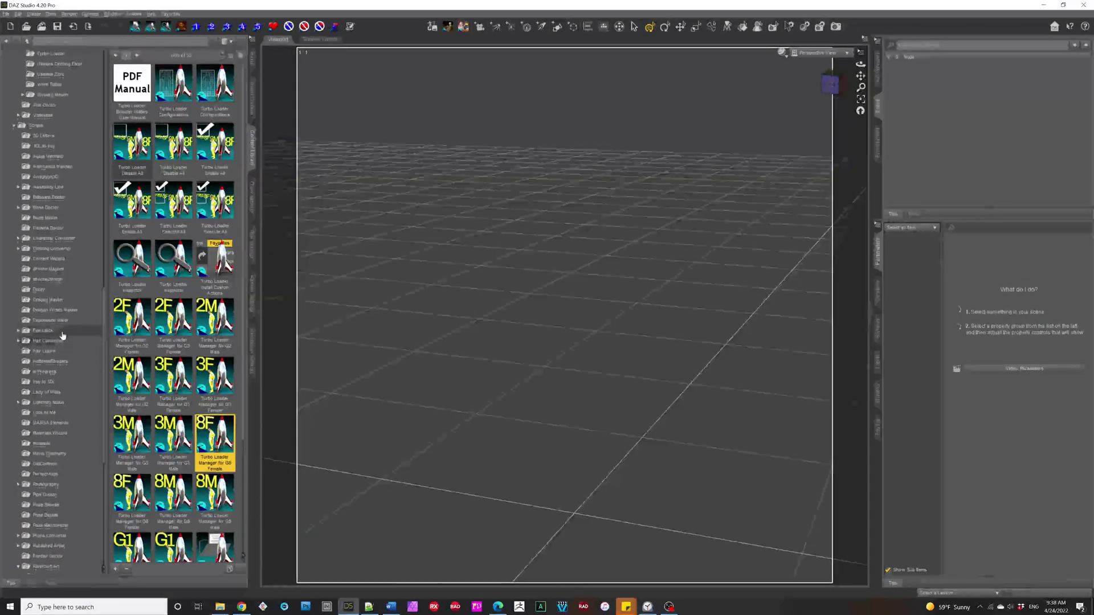
left_click(51, 171)
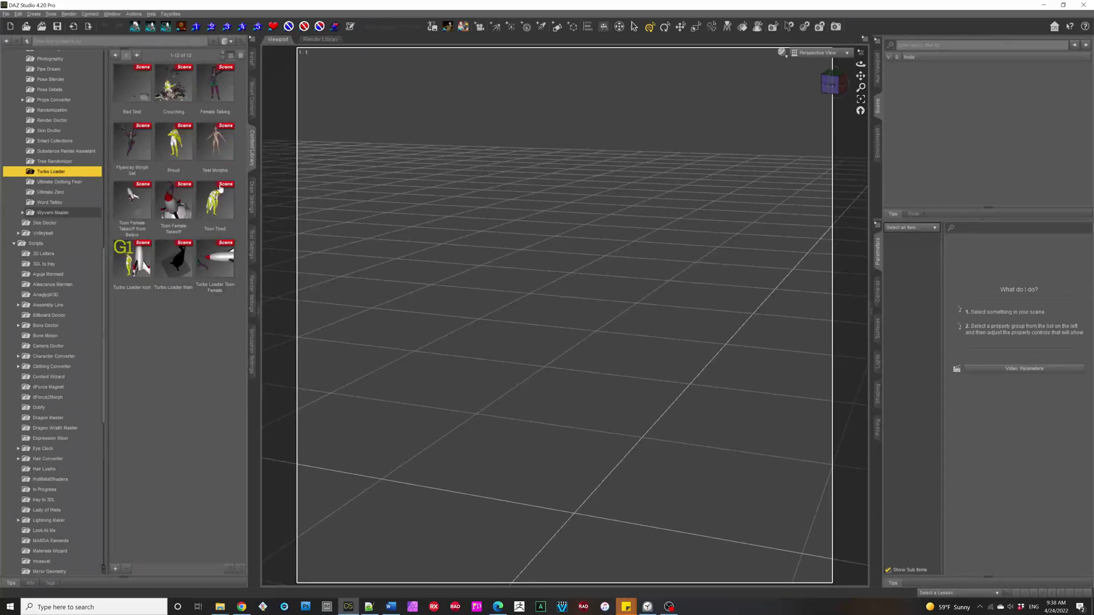
Inspect the Female Talking scene with Turbo Loader Inspector as a New Configuration from Presets.
left_click(217, 98)
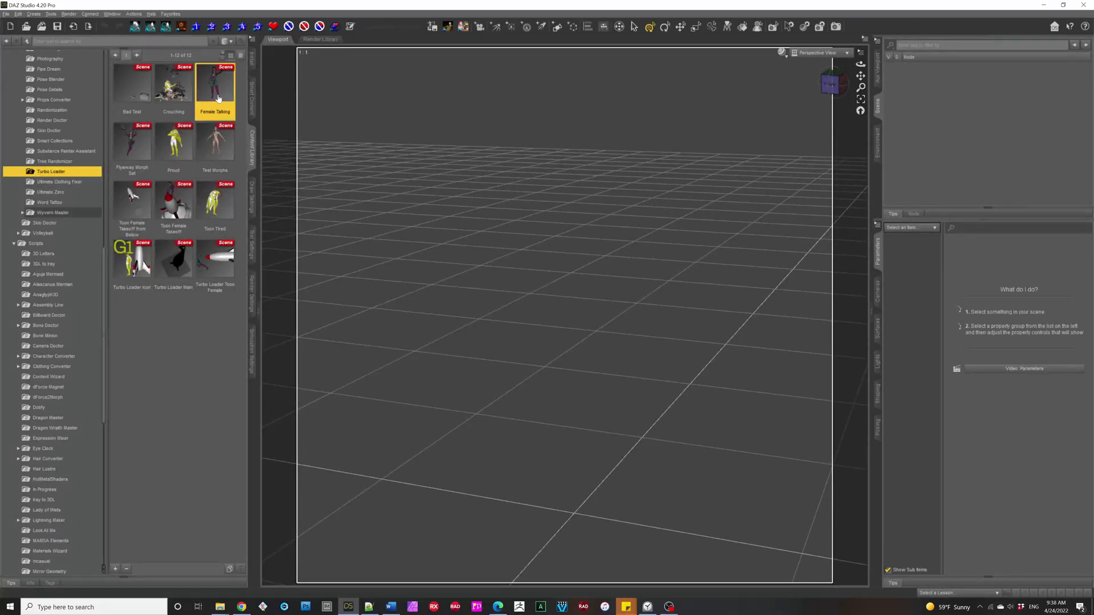
left_click(166, 26)
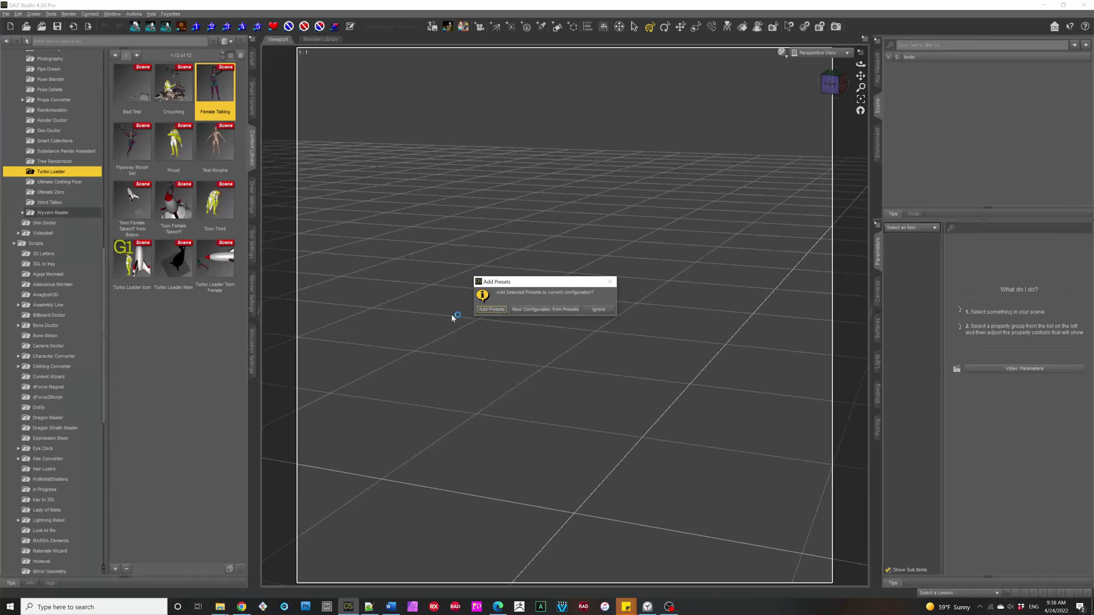
left_click(541, 310)
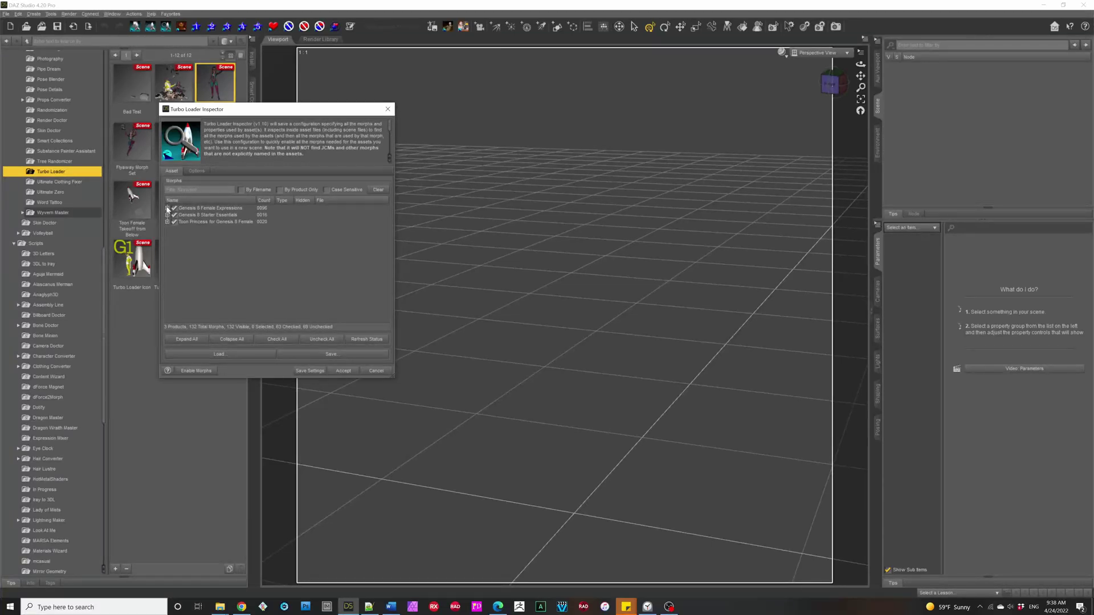
Review the Genesis 8 Female Expressions, Starter Essentials and Toon Princess morph lists.
left_click(168, 208)
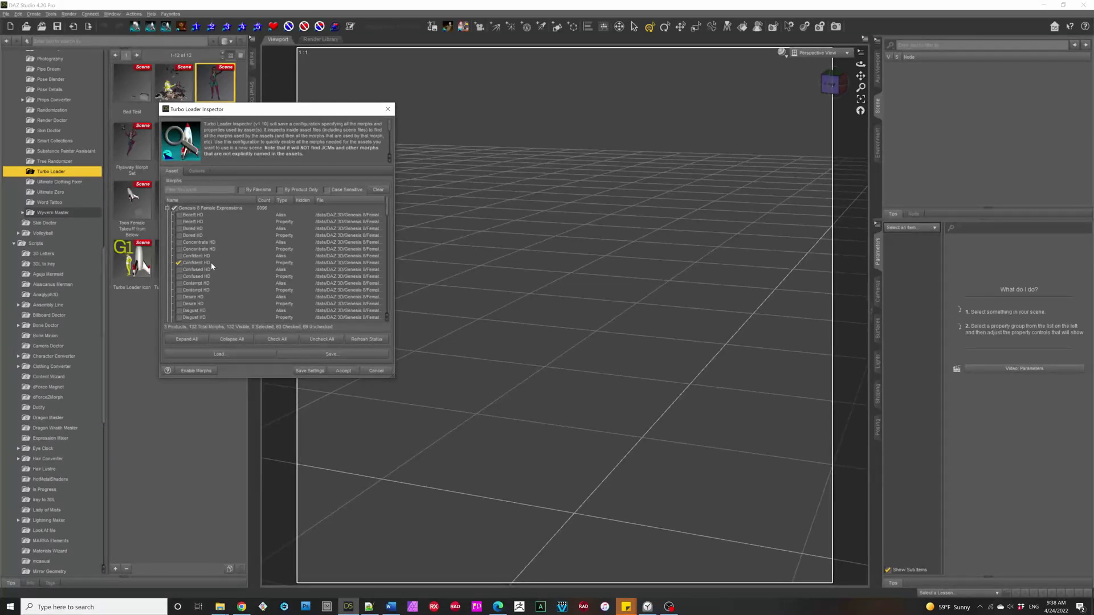
scroll(171, 221, "down", 15)
scroll(188, 222, "up", 15)
left_click(168, 208)
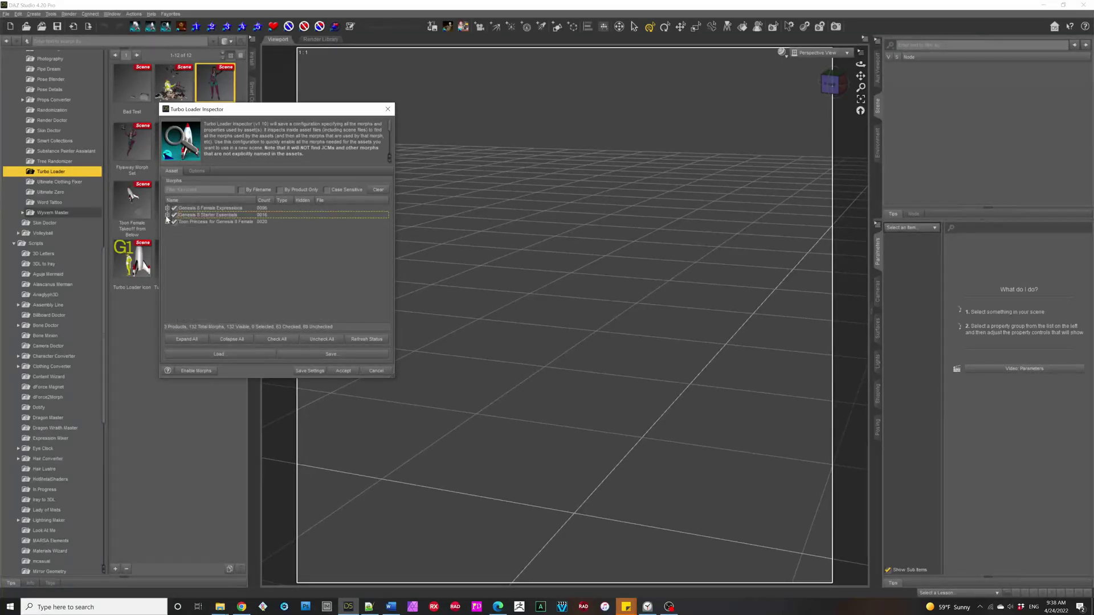
left_click(167, 216)
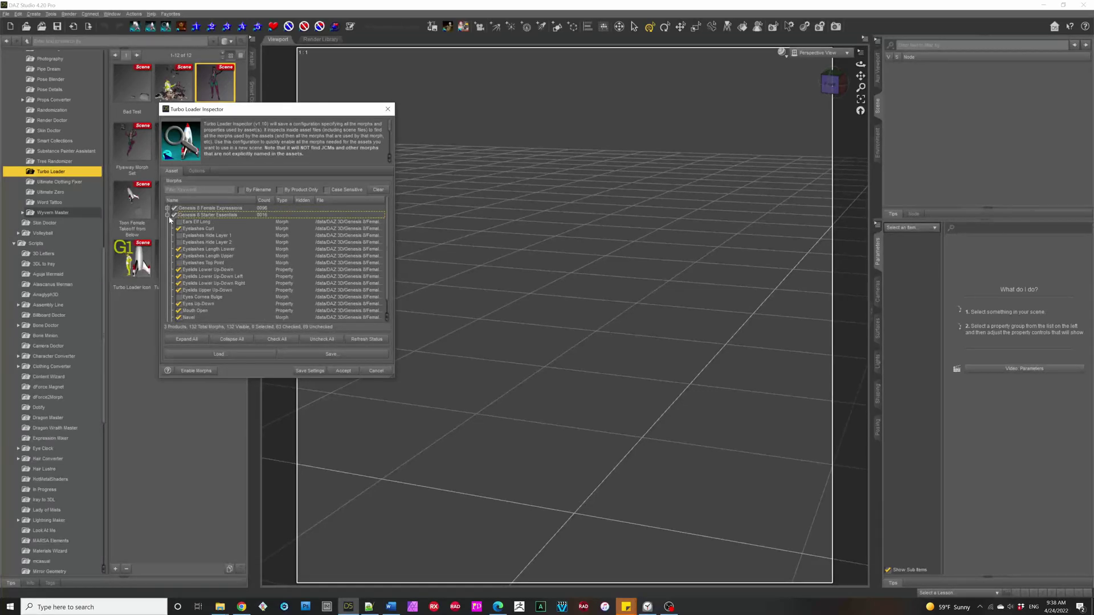
left_click(168, 216)
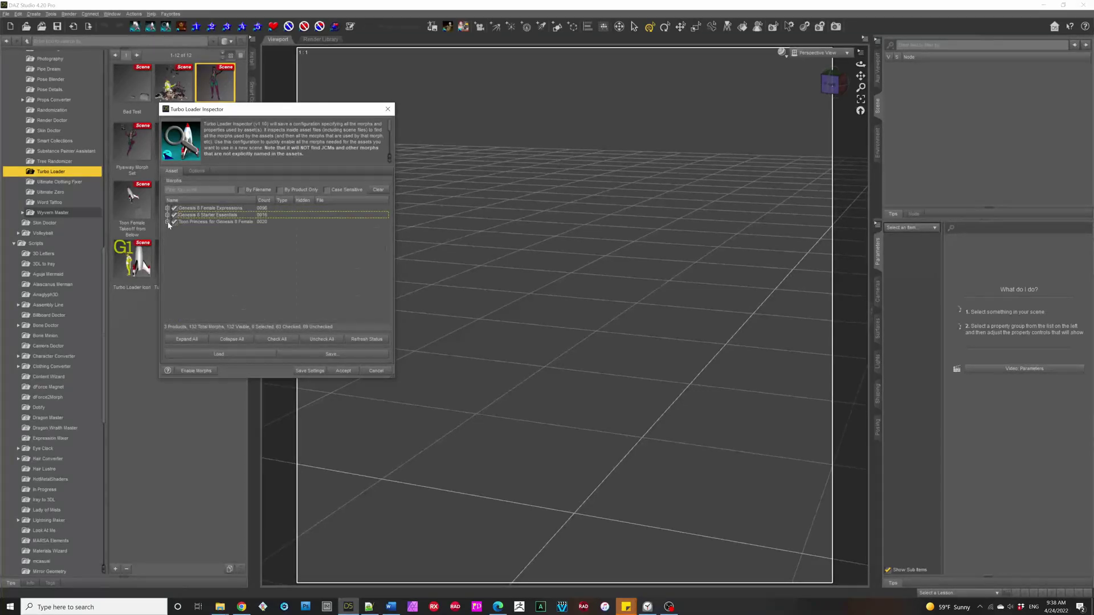
left_click(168, 222)
scroll(210, 252, "down", 5)
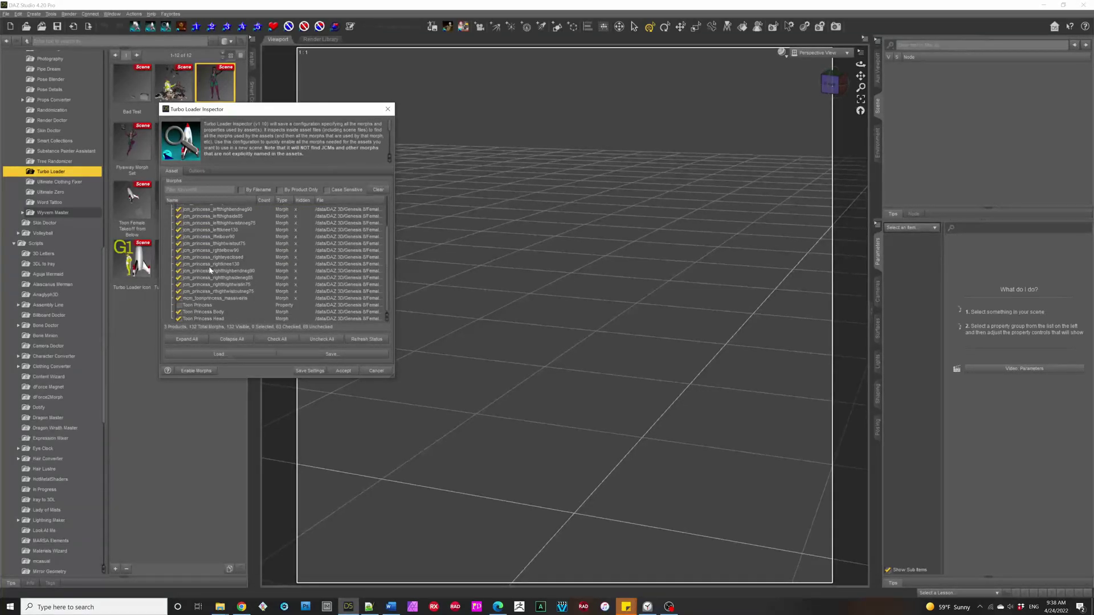
scroll(210, 270, "up", 5)
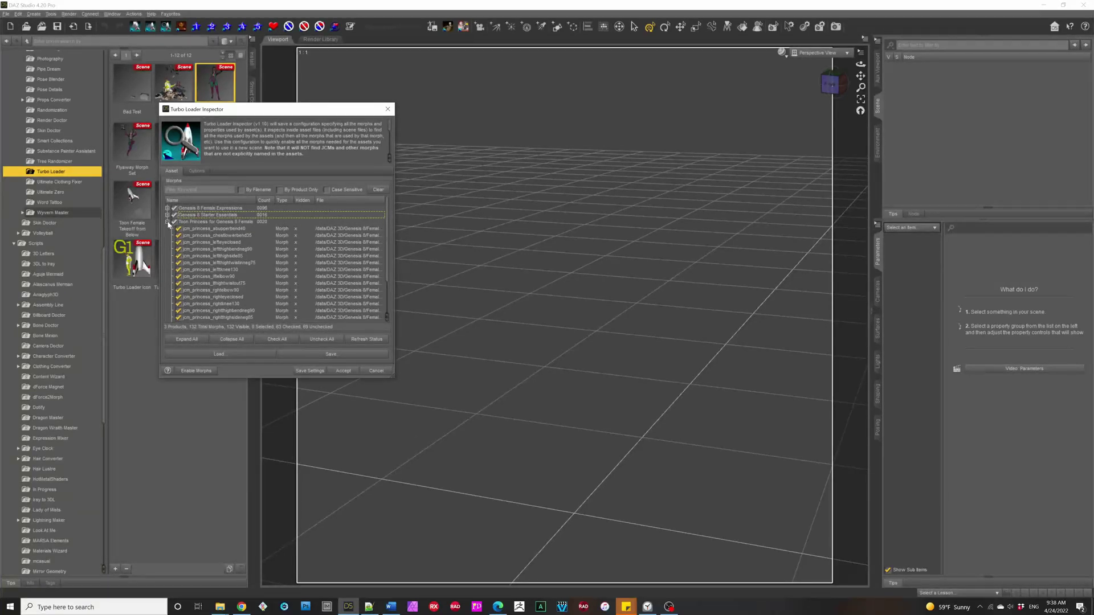
left_click(167, 223)
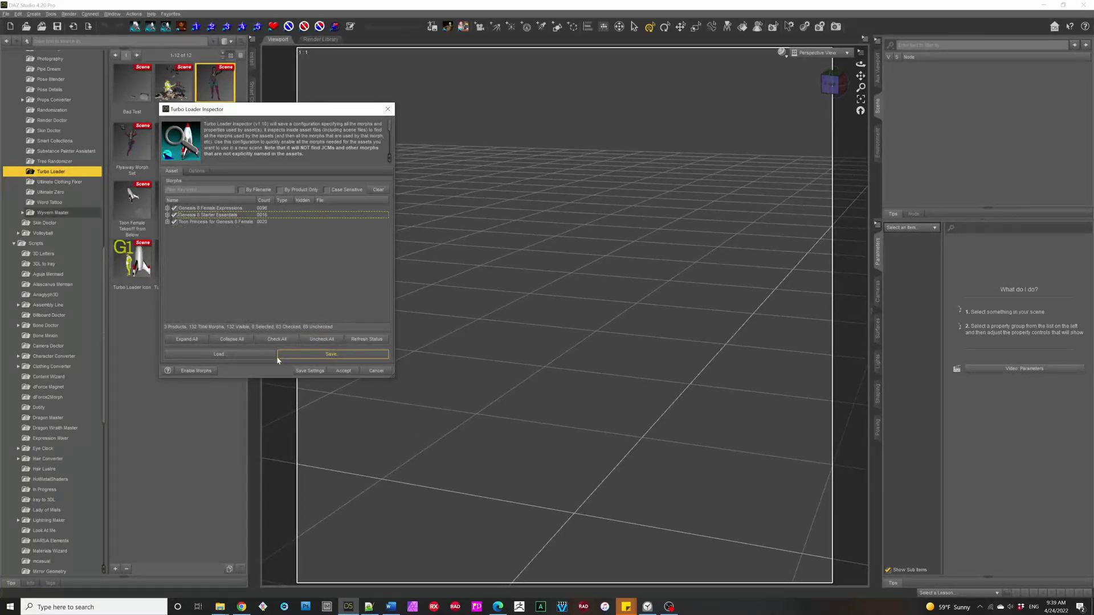
Enable the found morphs, acknowledge the report, and cancel out of the inspector.
left_click(201, 372)
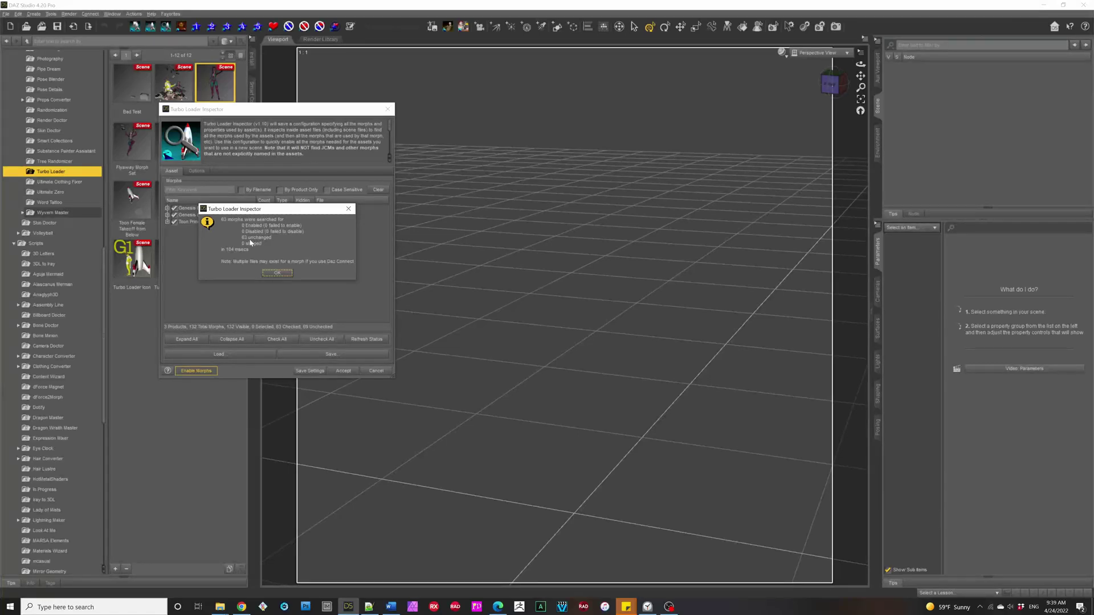
left_click(276, 274)
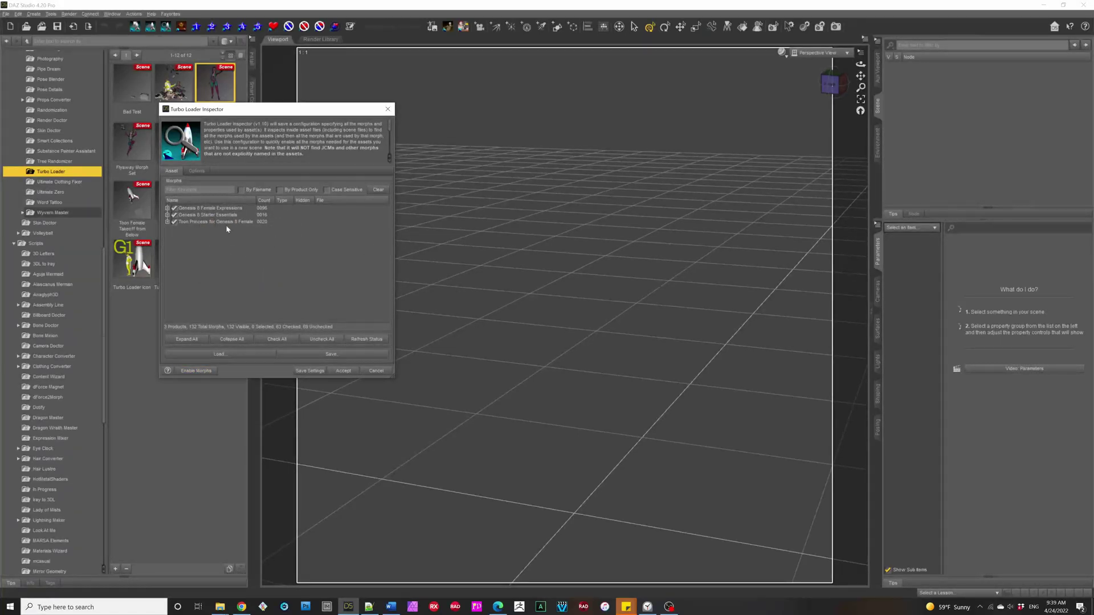
left_click(379, 371)
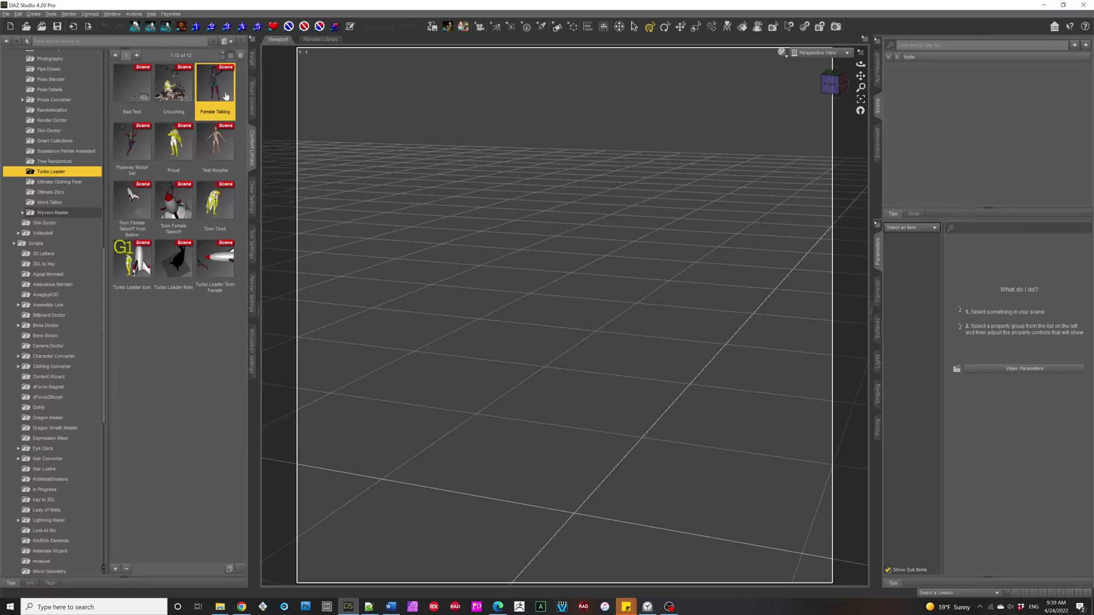
Load the Female Talking scene and launch Favorites > Turbo Loader > Turbo Loader Scene Configuration.
double_click(225, 96)
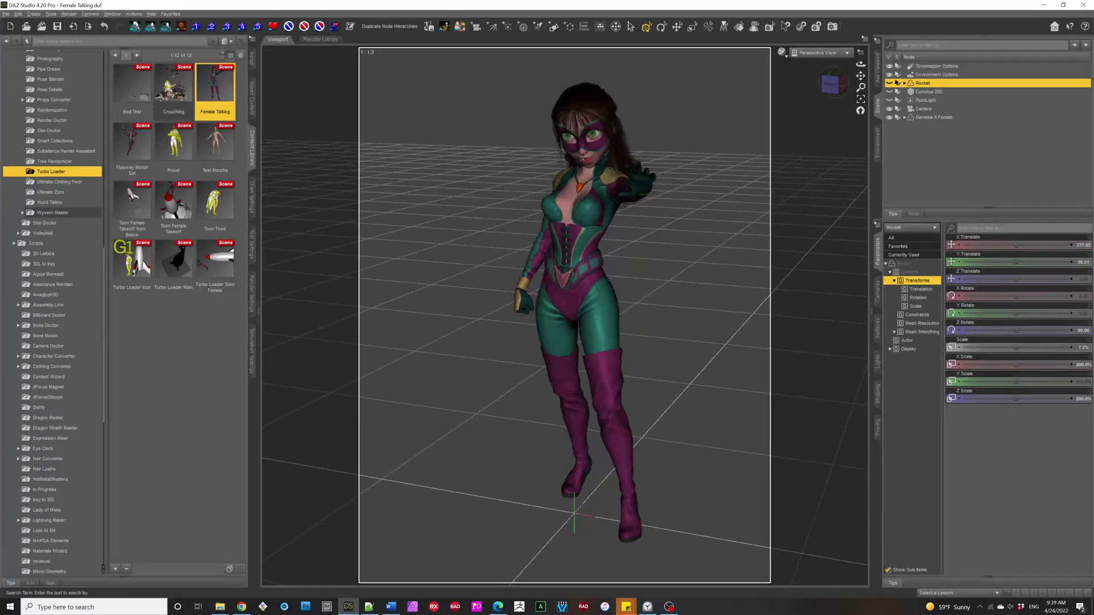
left_click(174, 14)
mouse_move(192, 111)
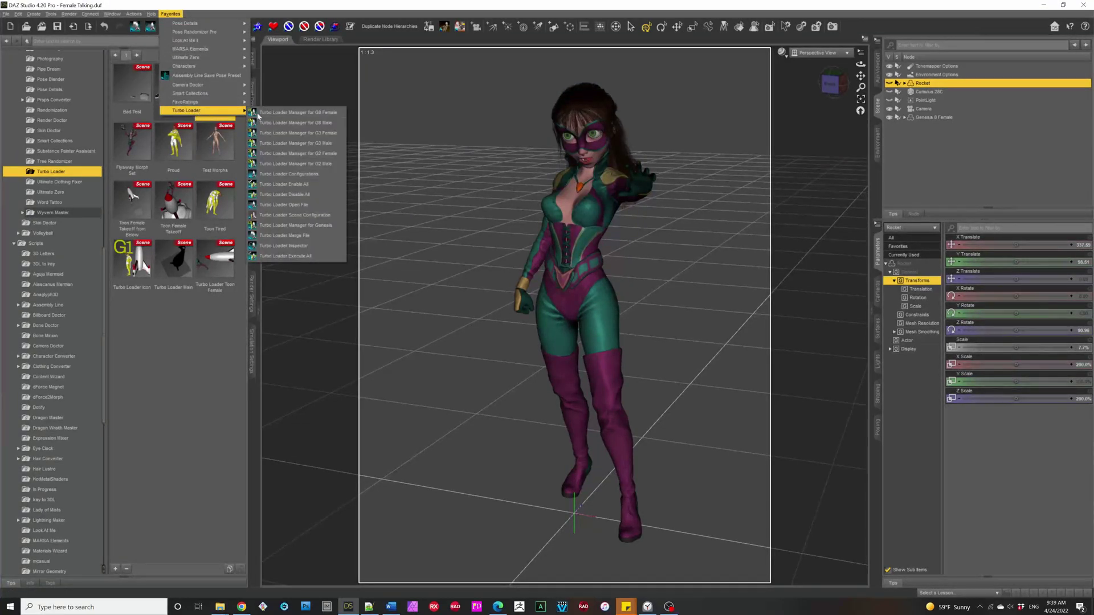
left_click(288, 214)
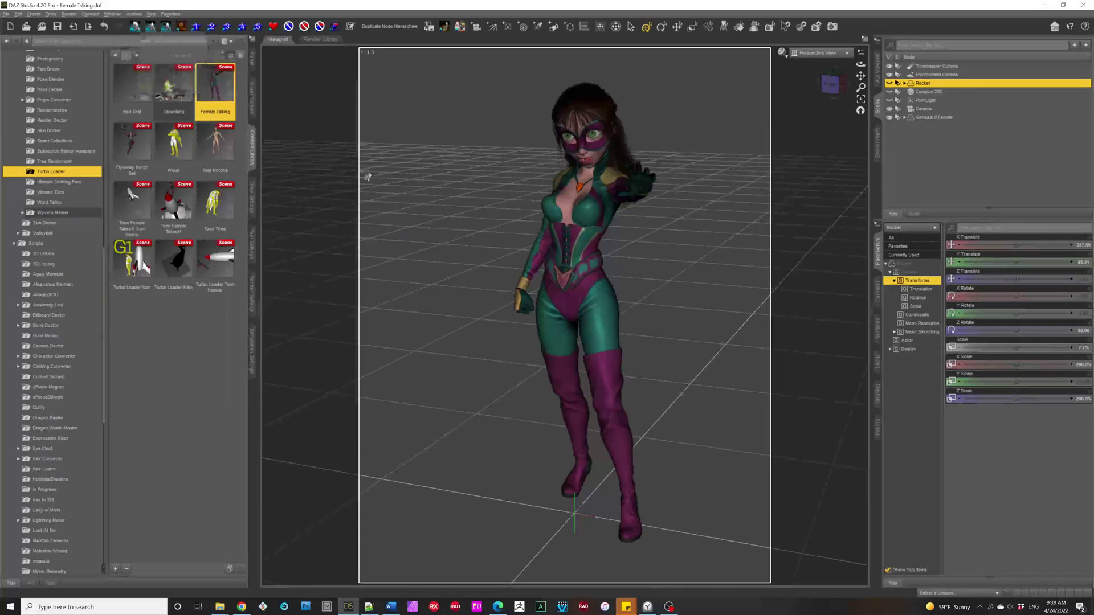
Scan the scene's morphs, review Babina 8 and Bend Control for Genesis 8 Female, then cancel.
left_click(391, 157)
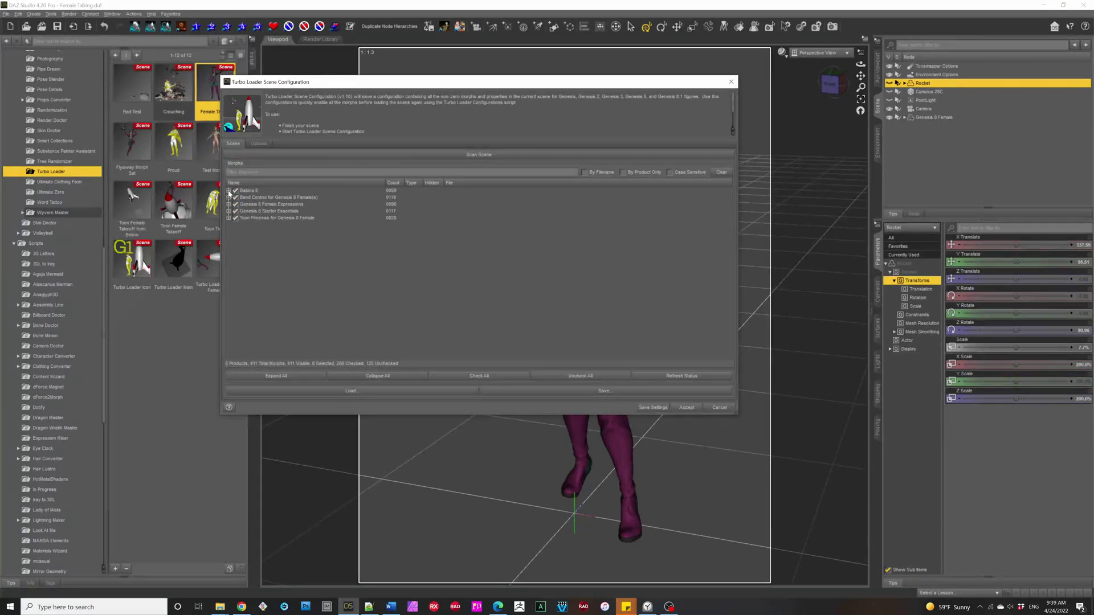
left_click(229, 191)
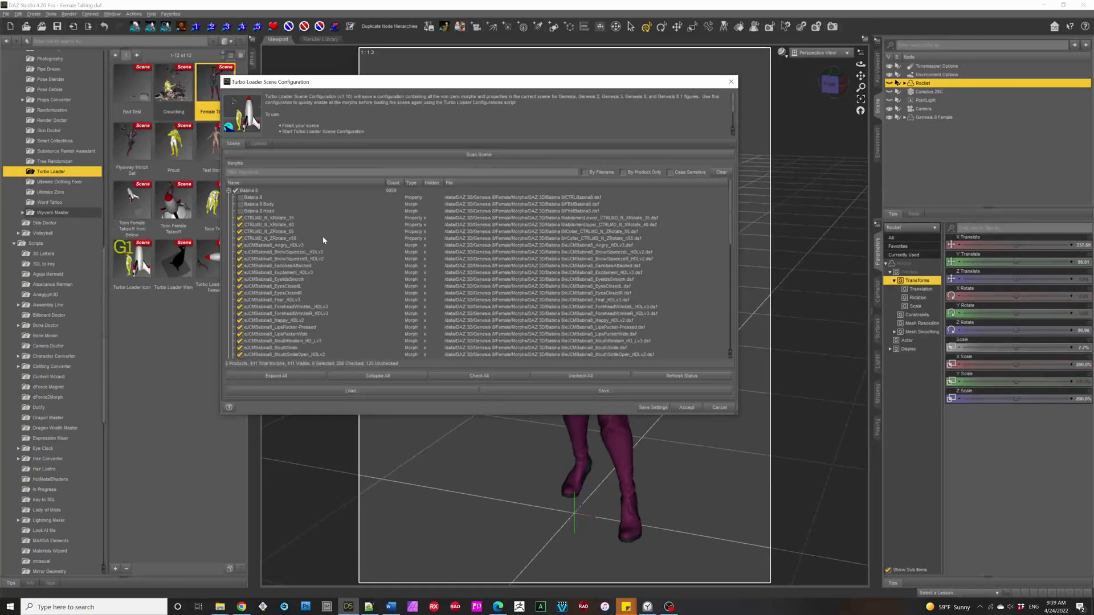
left_click(229, 191)
left_click(228, 198)
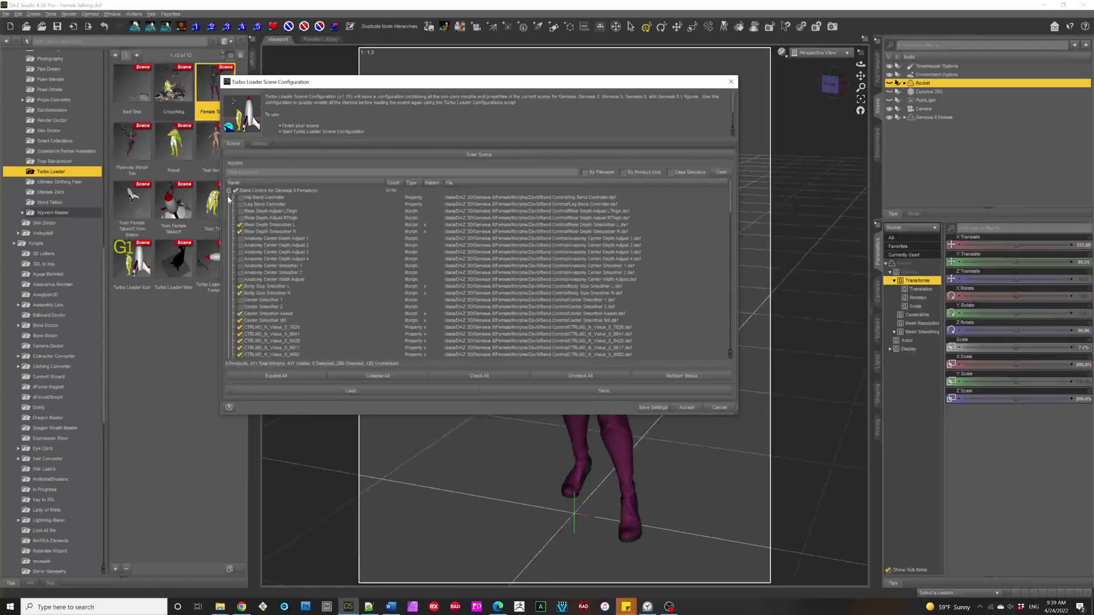
scroll(275, 241, "down", 5)
scroll(249, 212, "up", 5)
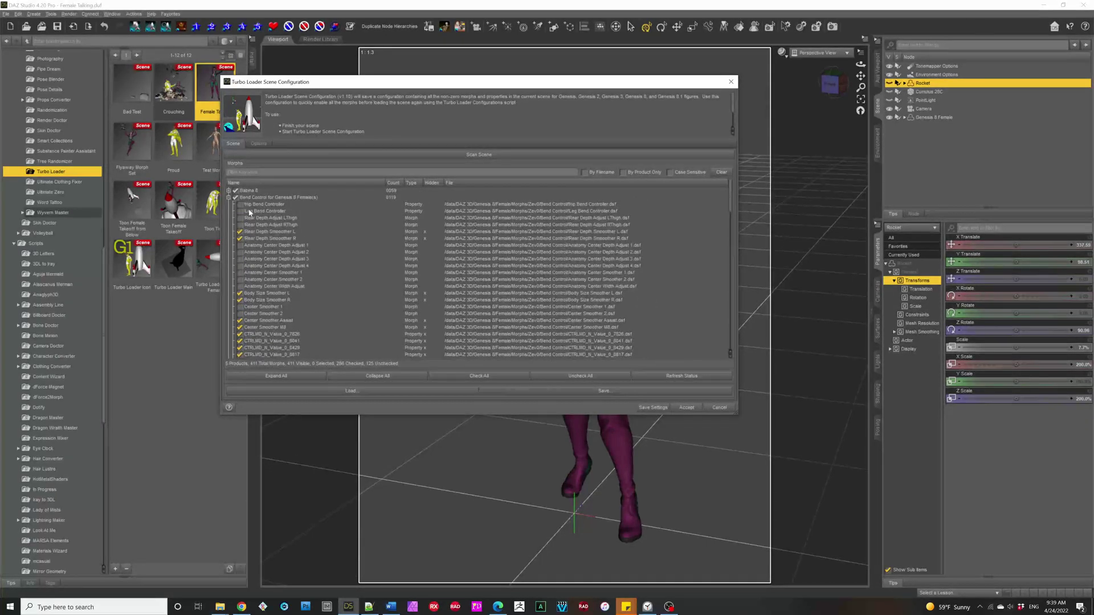
left_click(230, 197)
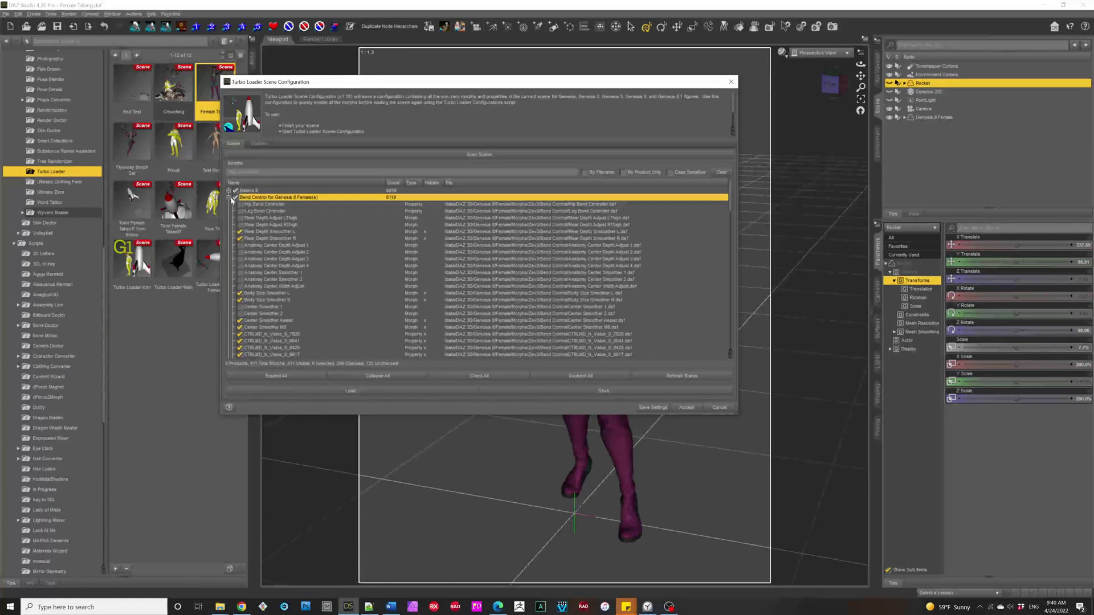
left_click(229, 197)
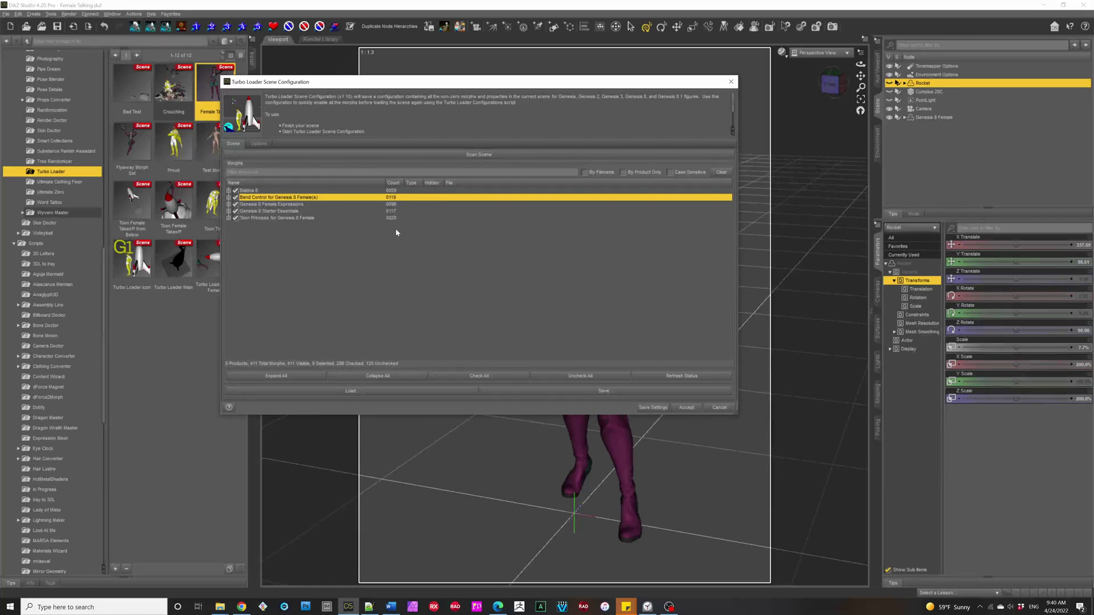
left_click(720, 408)
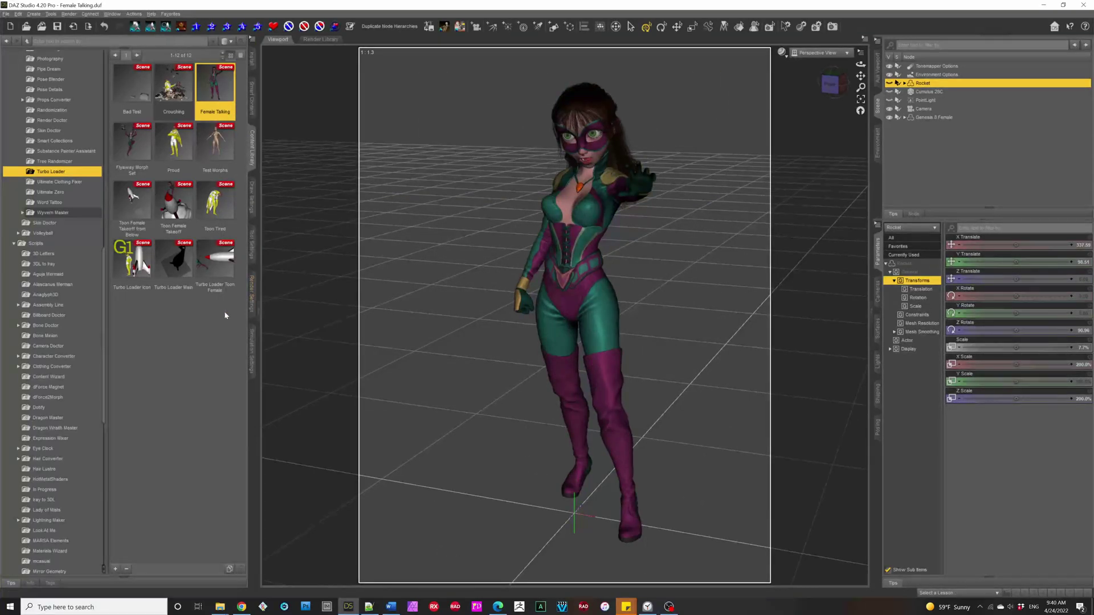
Open the Scripts > RiverSoft Art > Turbo Loader folder and select Turbo Loader Merge File.
scroll(60, 461, "down", 10)
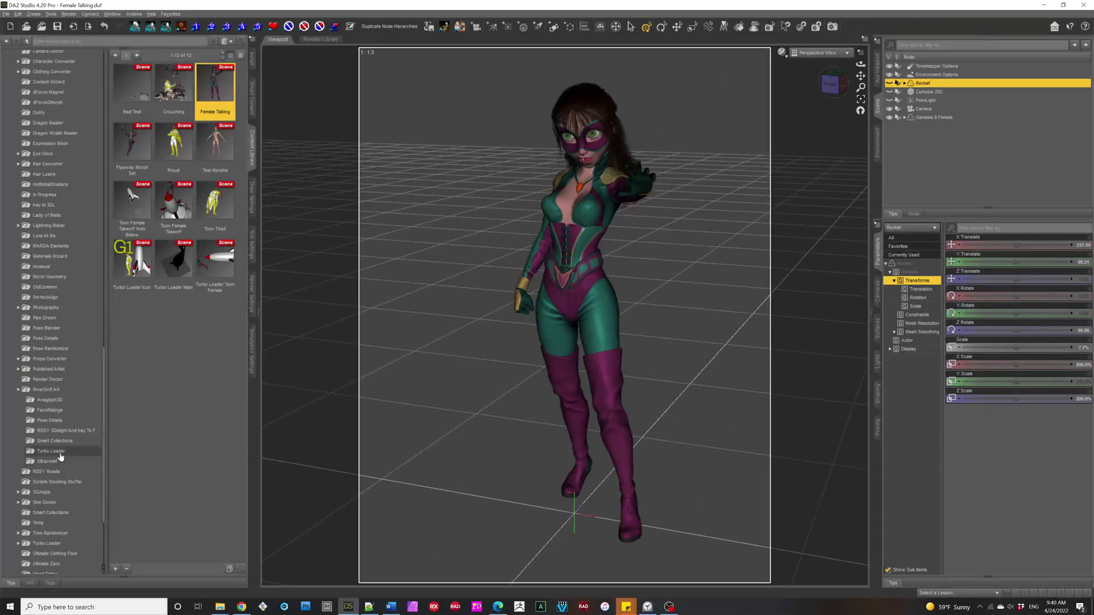
left_click(57, 451)
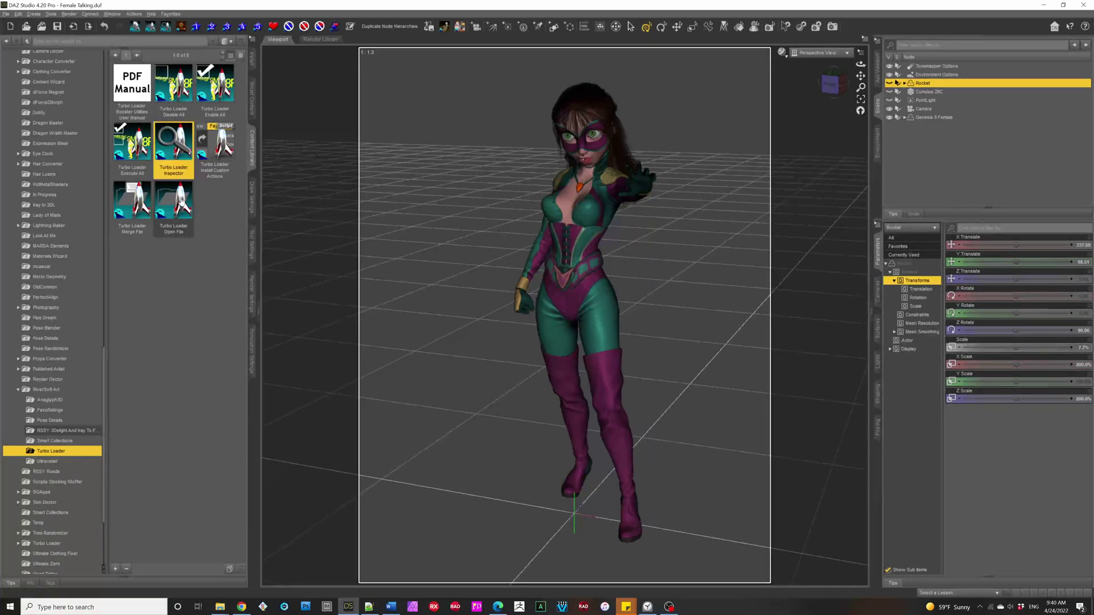
left_click(134, 202)
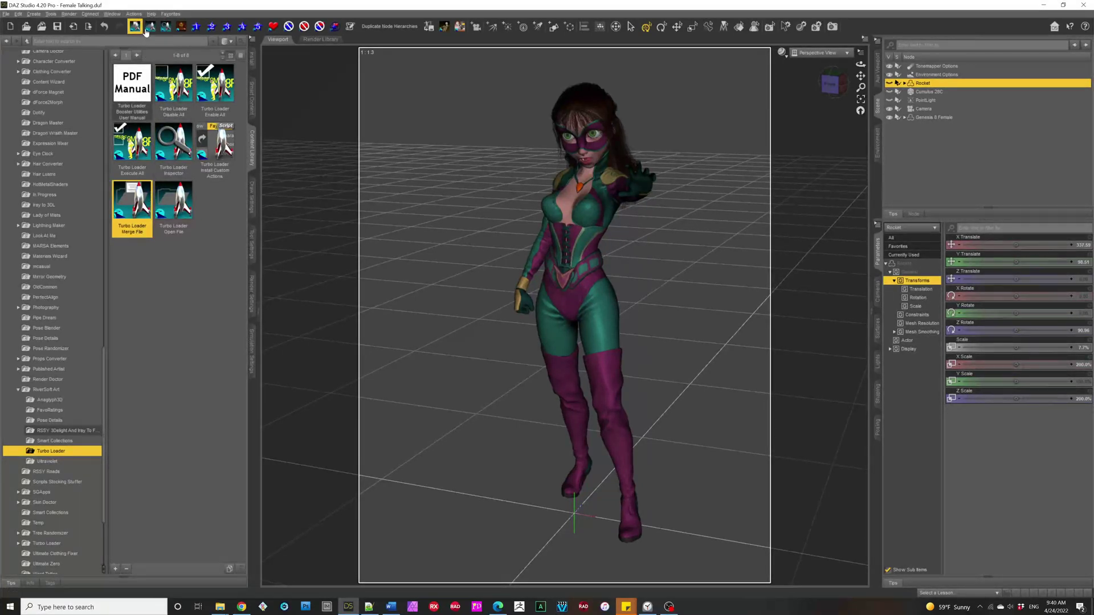
Run Install Custom Actions, cancel its prompt, and select the Turbo Loader Inspector script.
double_click(220, 150)
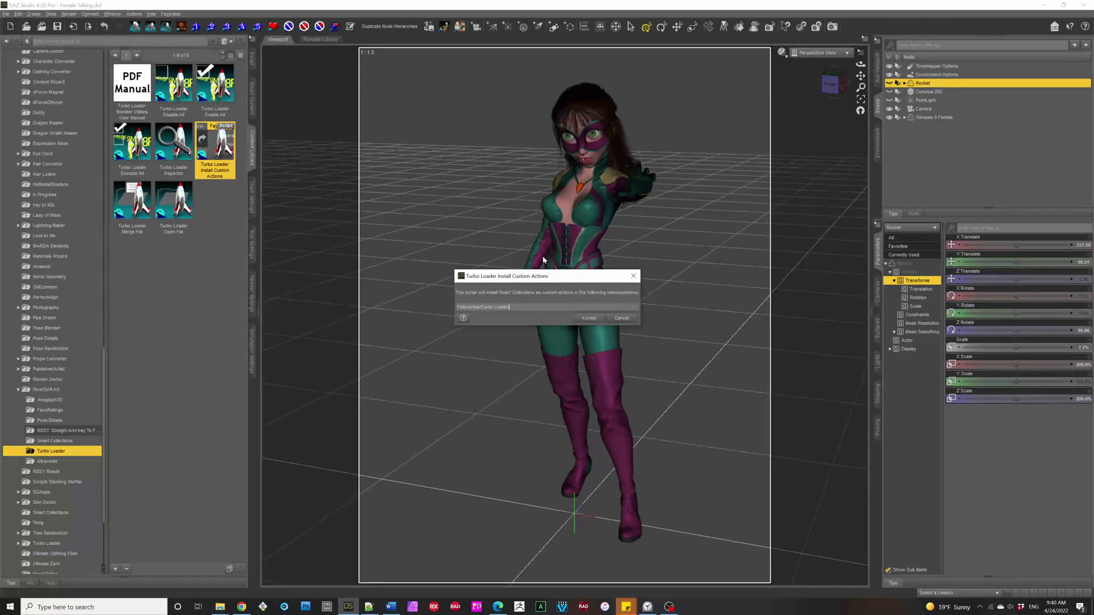
left_click(620, 318)
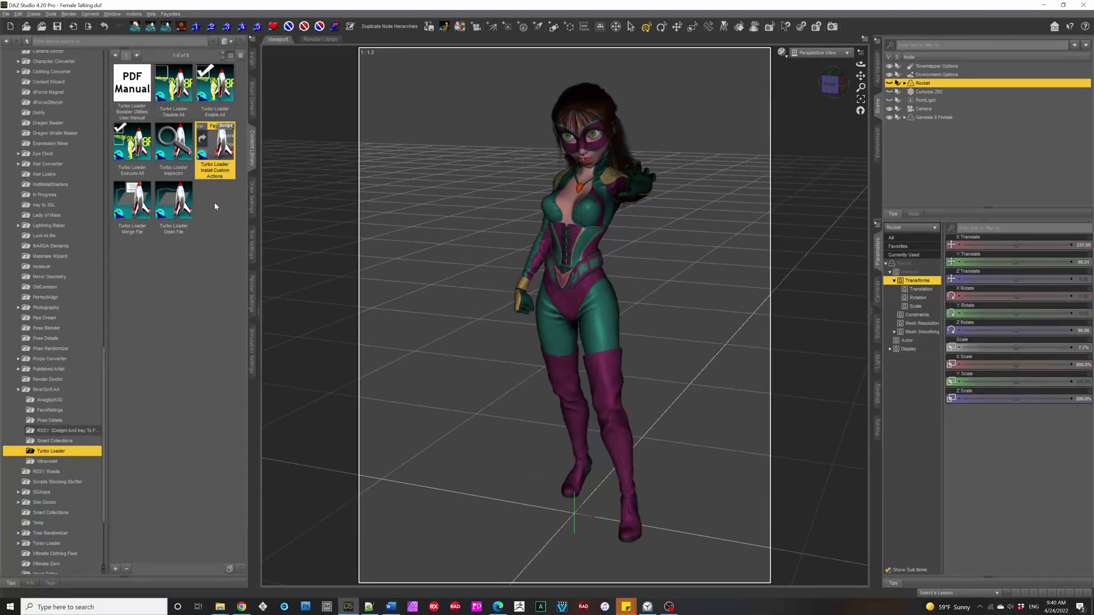
left_click(176, 146)
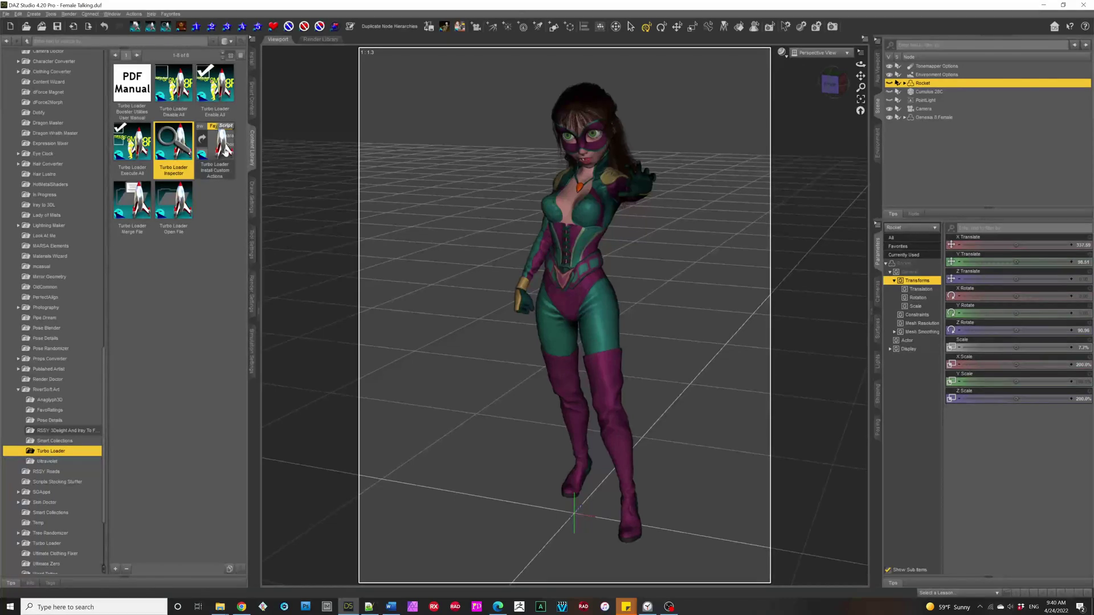
Inspect Blaze HD and Blue HD for Genesis 8 Female as a New Configuration from Presets.
left_click(251, 98)
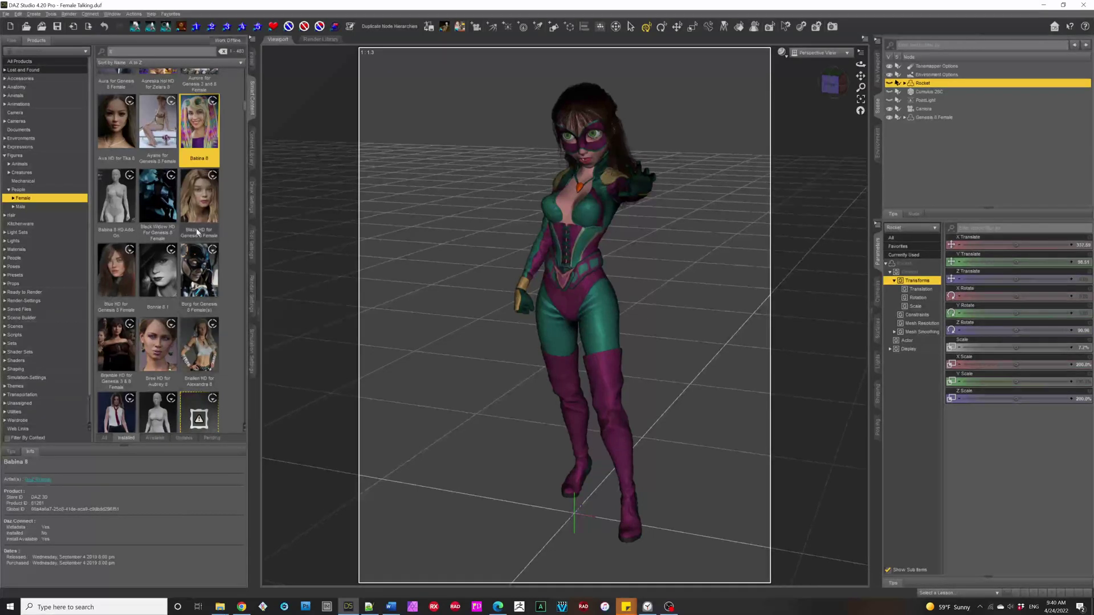
left_click(203, 208)
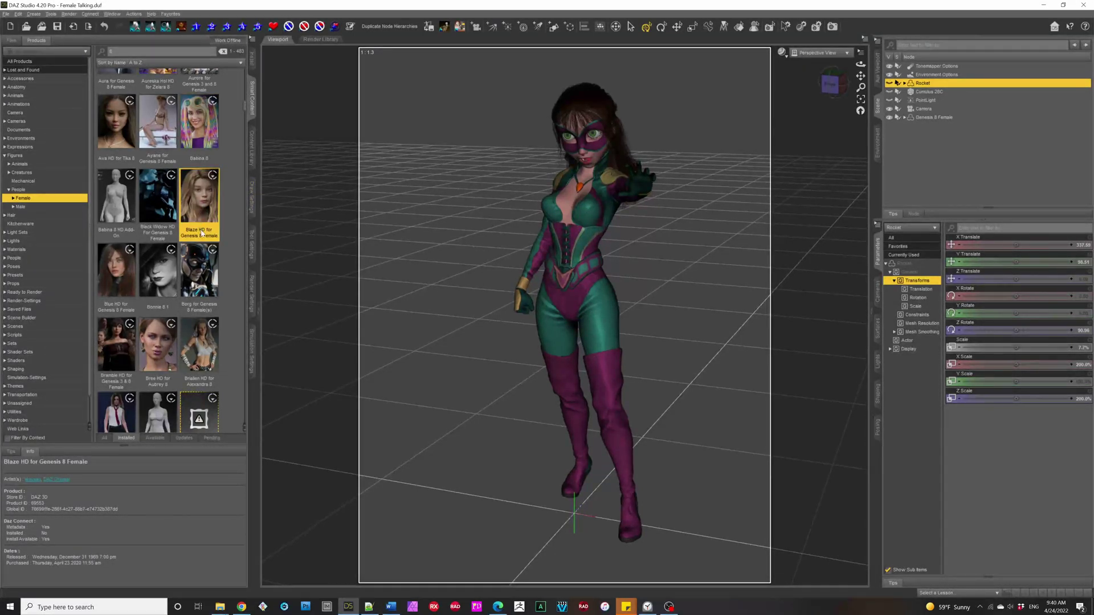
left_click(117, 277, "ctrl")
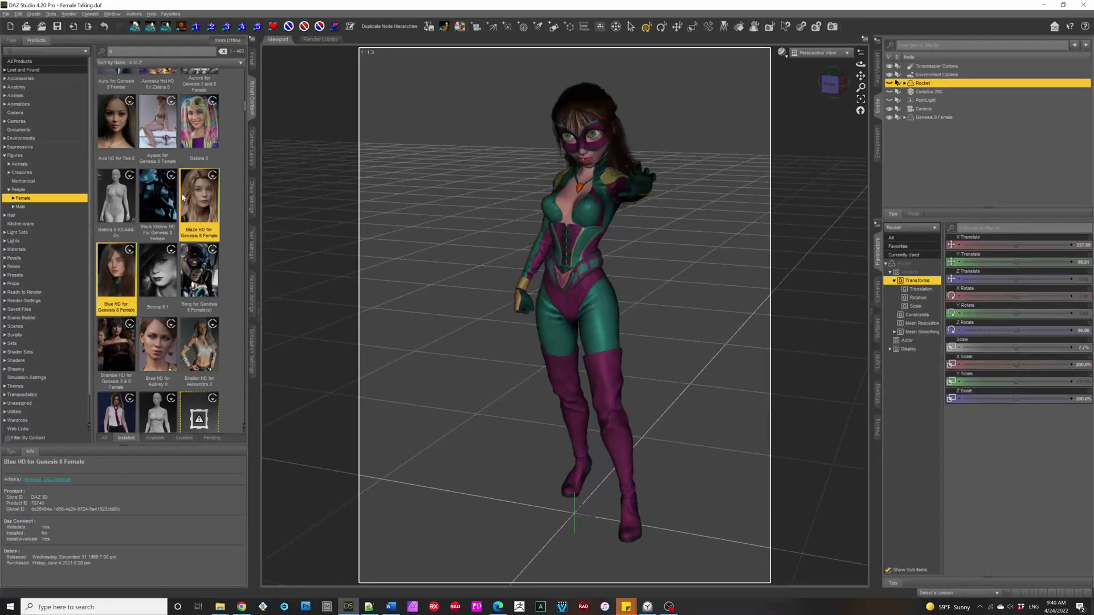
double_click(124, 282)
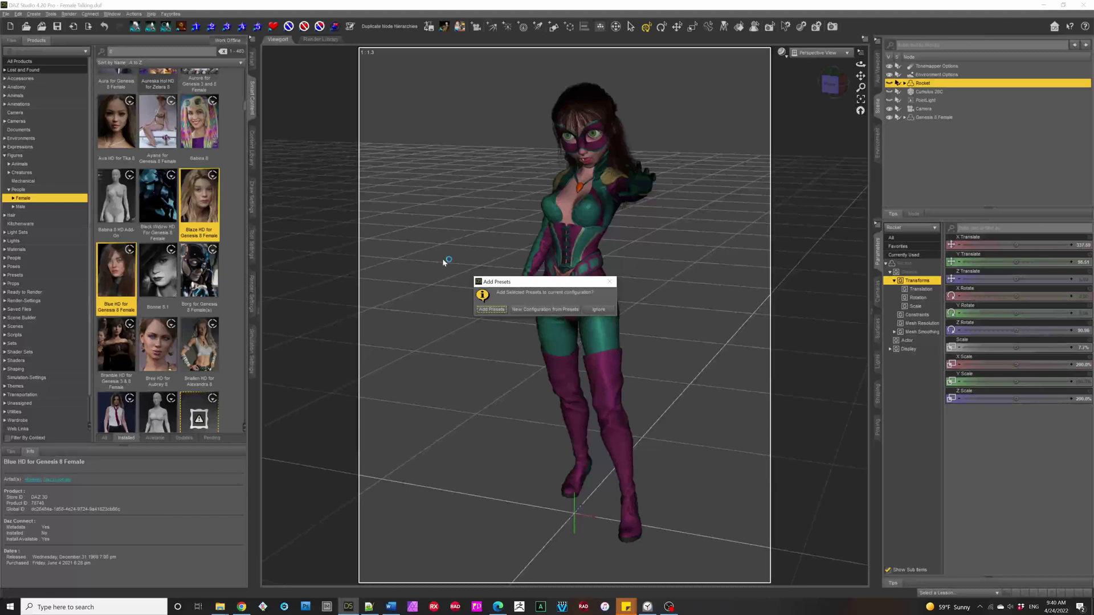
left_click(539, 310)
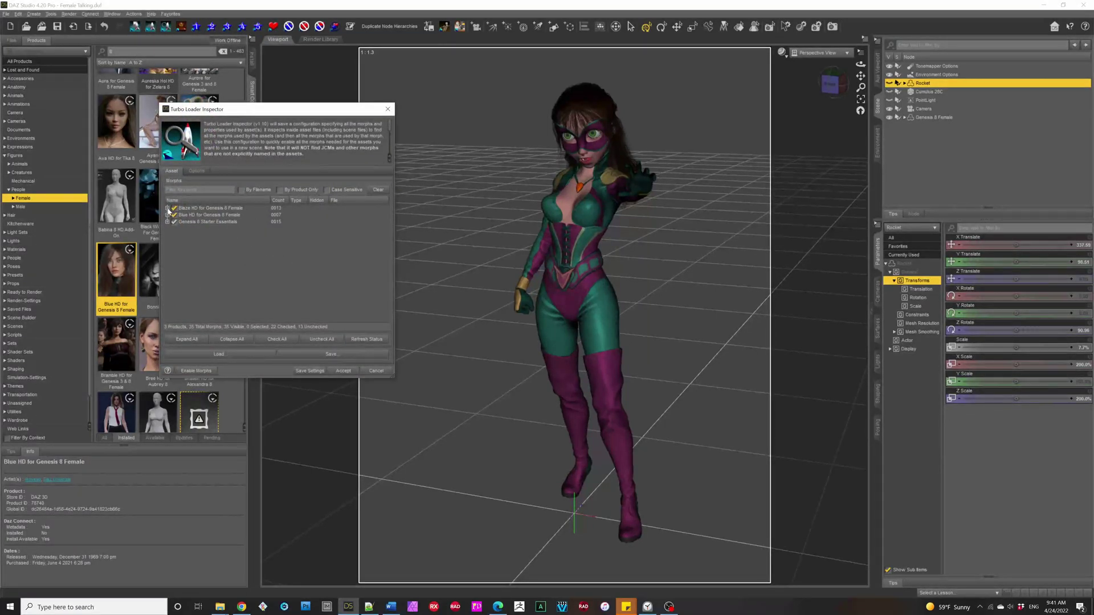
Expand the Blaze HD, Blue HD and Starter Essentials morph lists, then choose Save Settings.
left_click(167, 208)
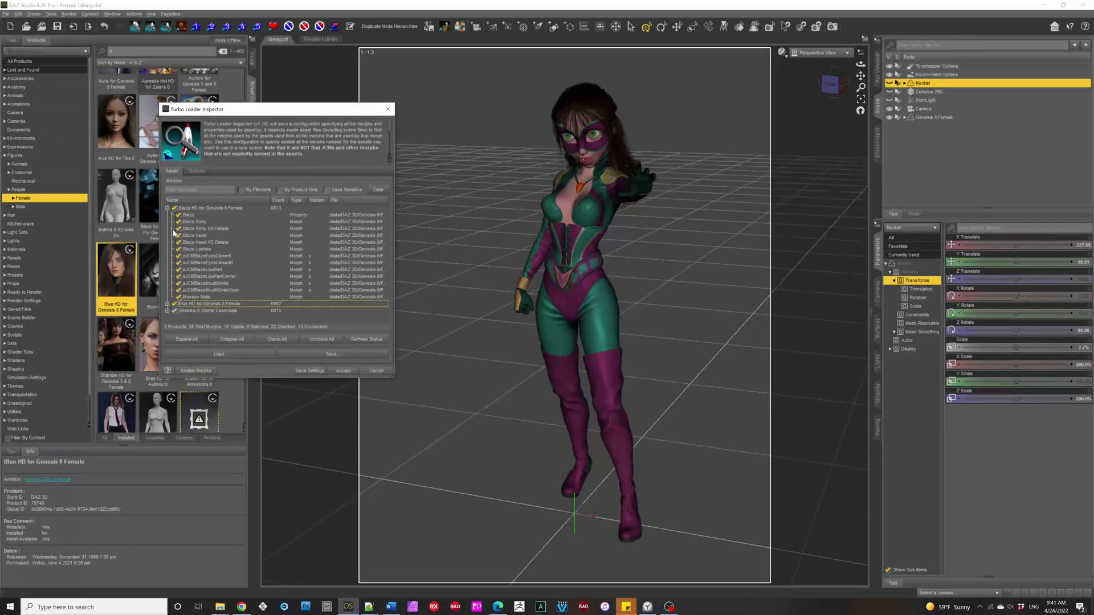
left_click(168, 303)
scroll(177, 299, "down", 2)
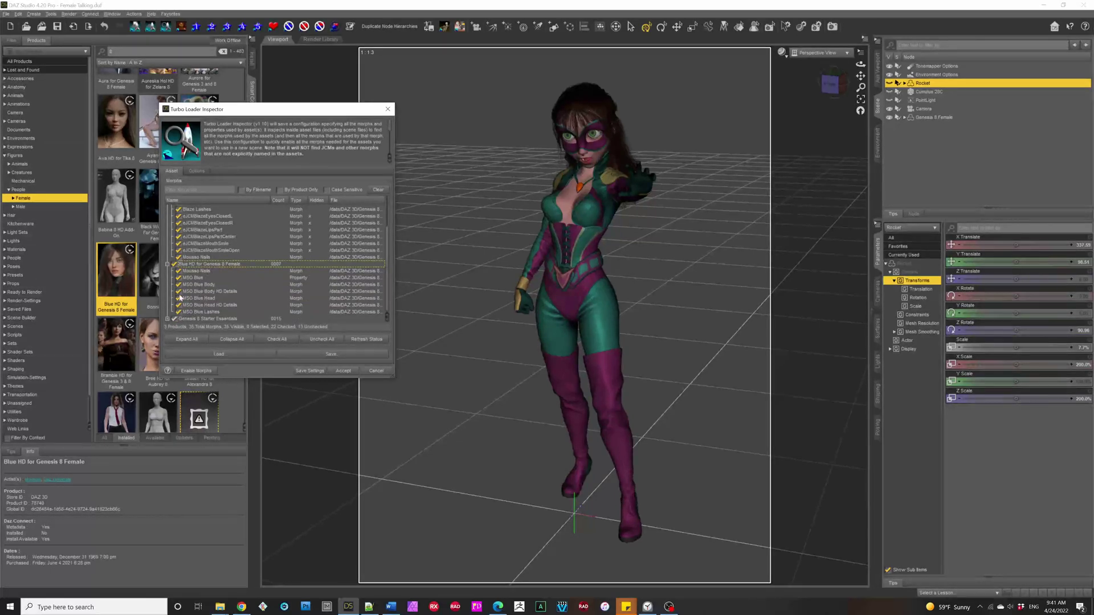
left_click(168, 320)
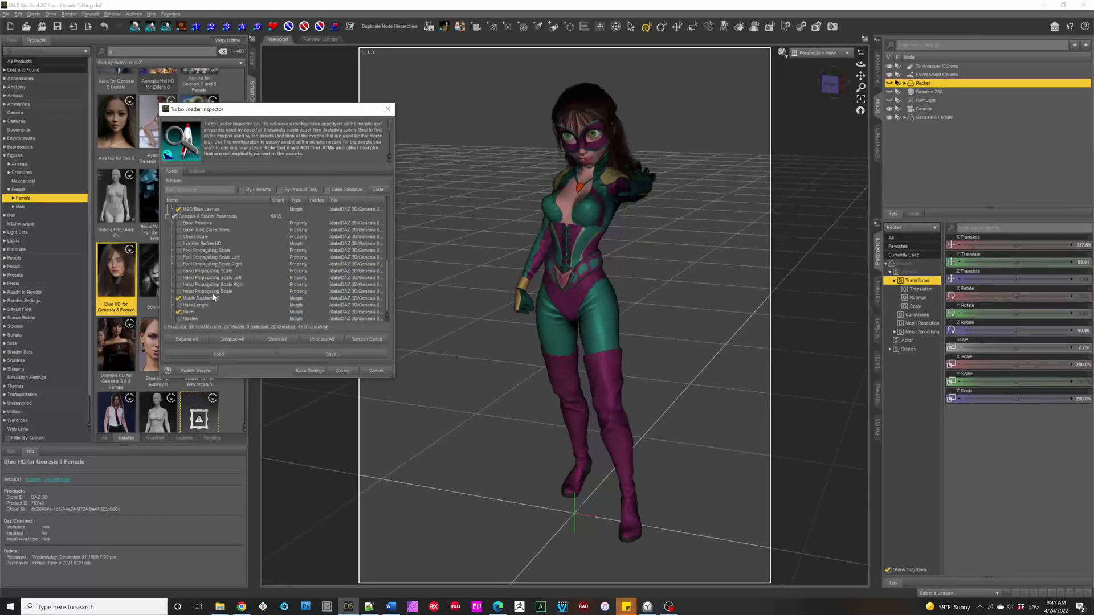
scroll(217, 285, "down", 4)
left_click(357, 341)
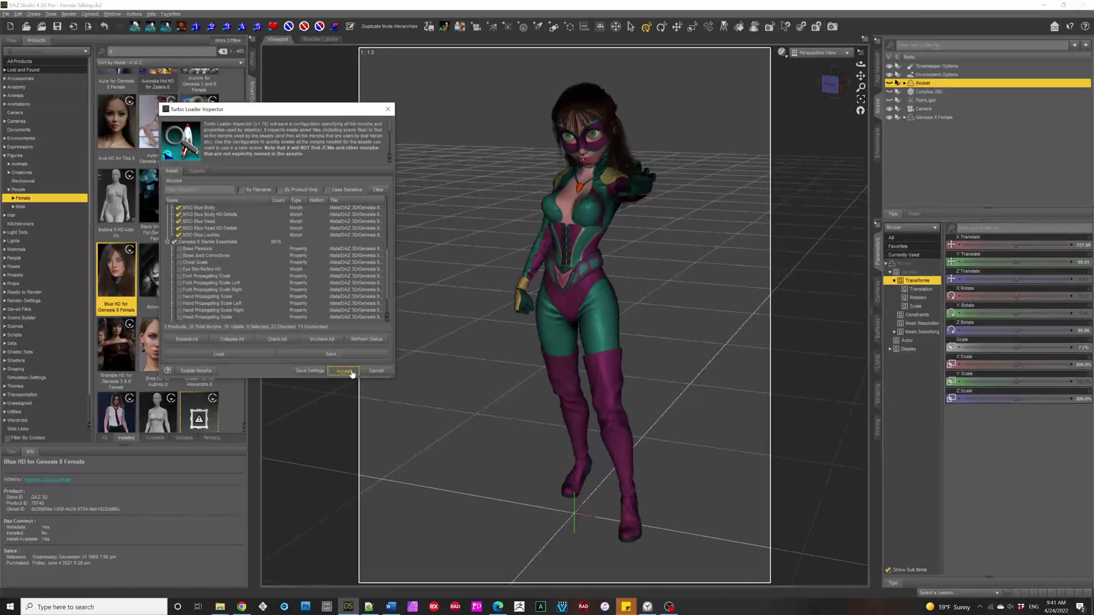
left_click(309, 371)
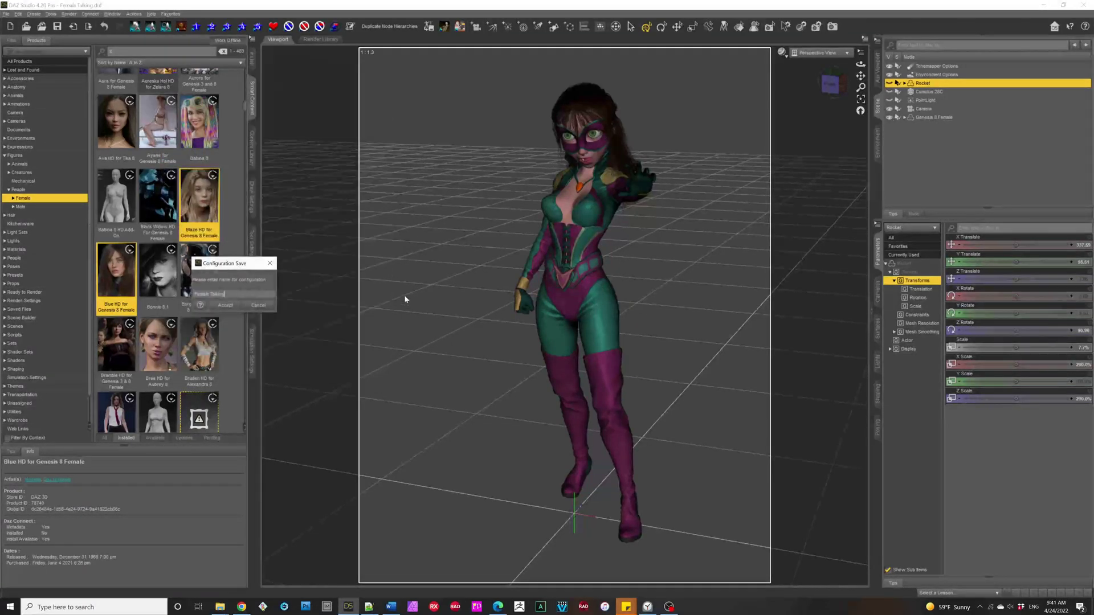
Cancel the configuration name prompt and drop Blaze HD onto the Genesis 8 Female figure.
left_click(257, 306)
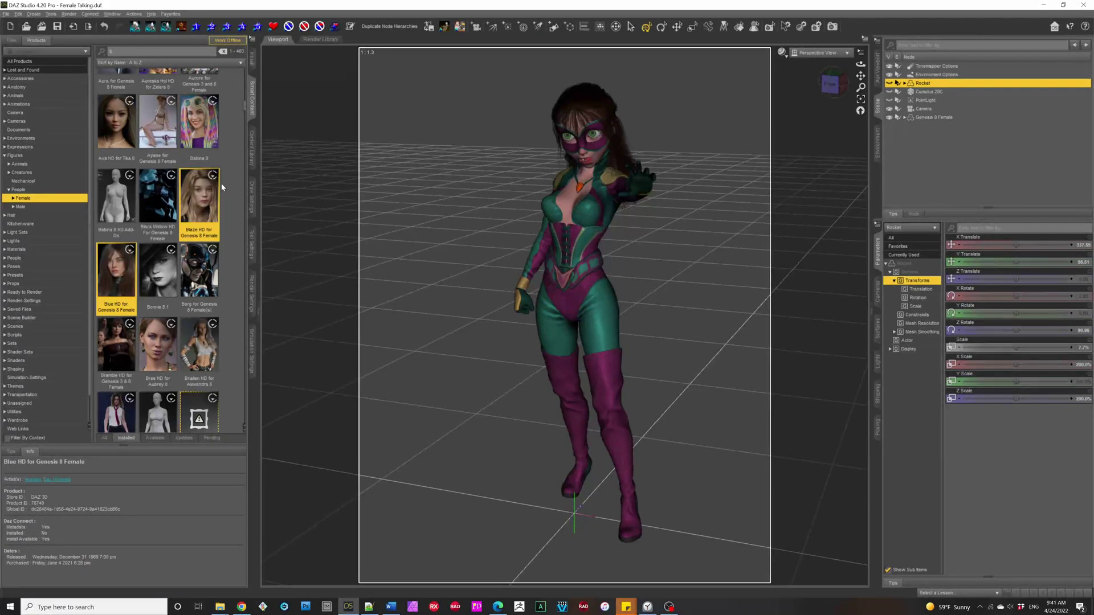
left_click_drag(221, 183, 933, 120)
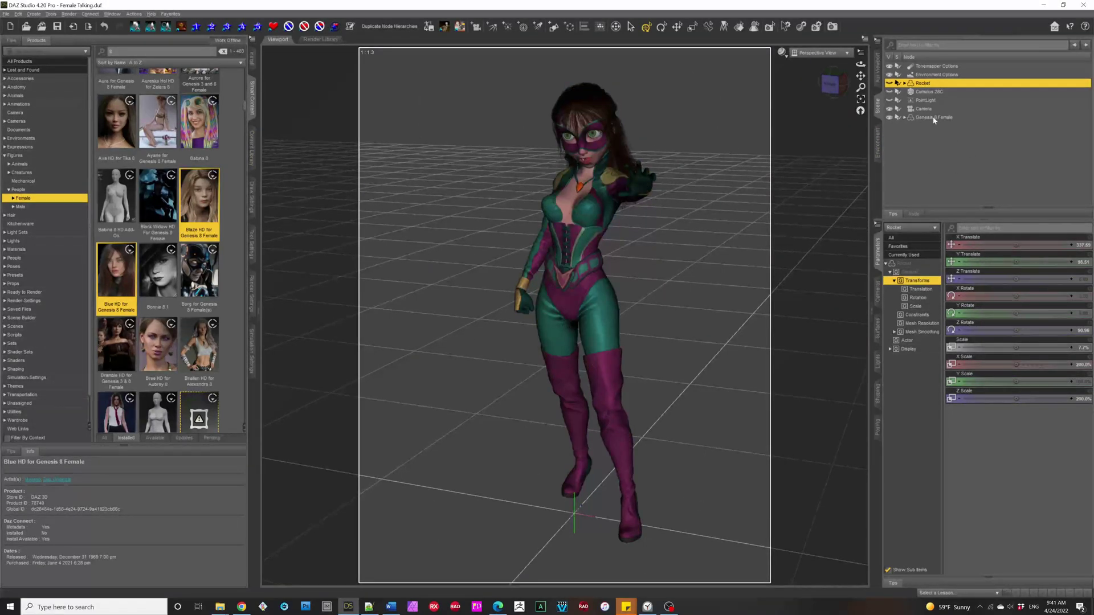
Select the Genesis 8 Female figure and filter products to Shaping Apply, clearing the keyword filter.
left_click(933, 118)
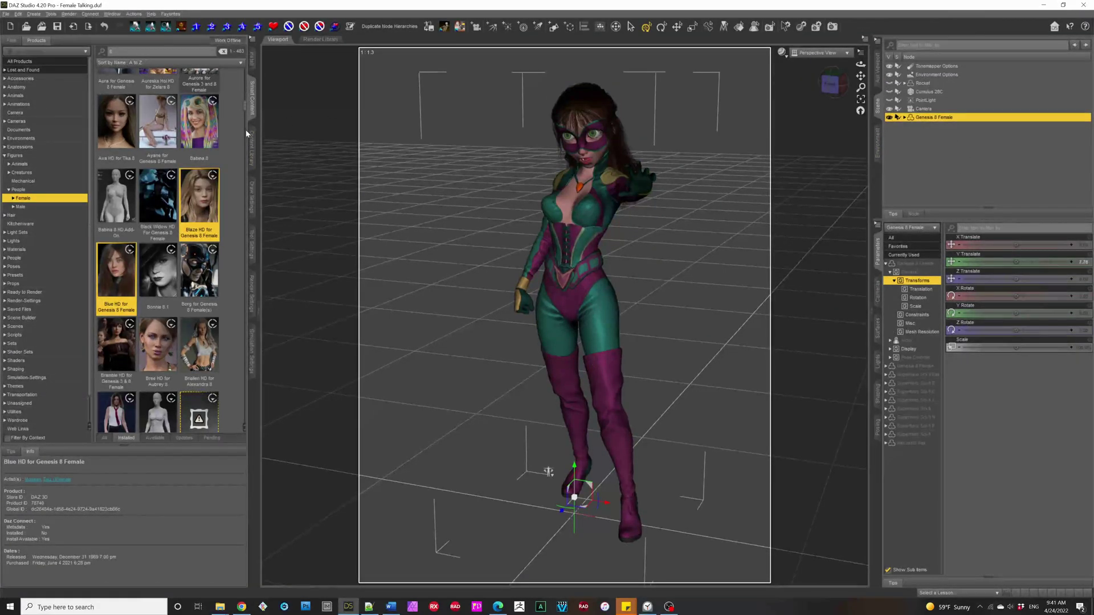
scroll(246, 134, "up", 10)
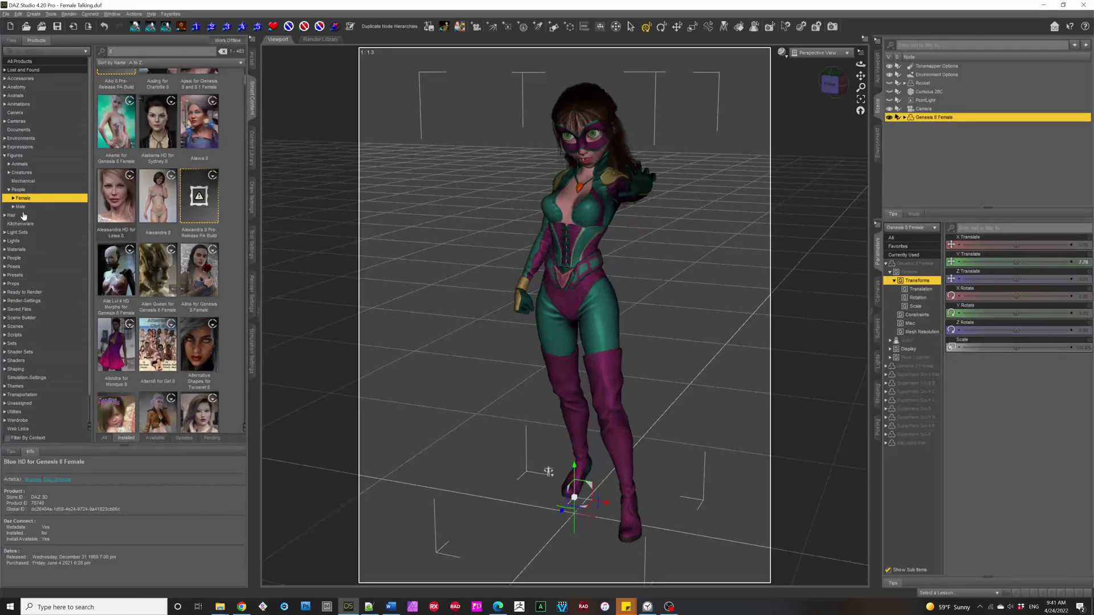
scroll(26, 261, "down", 1)
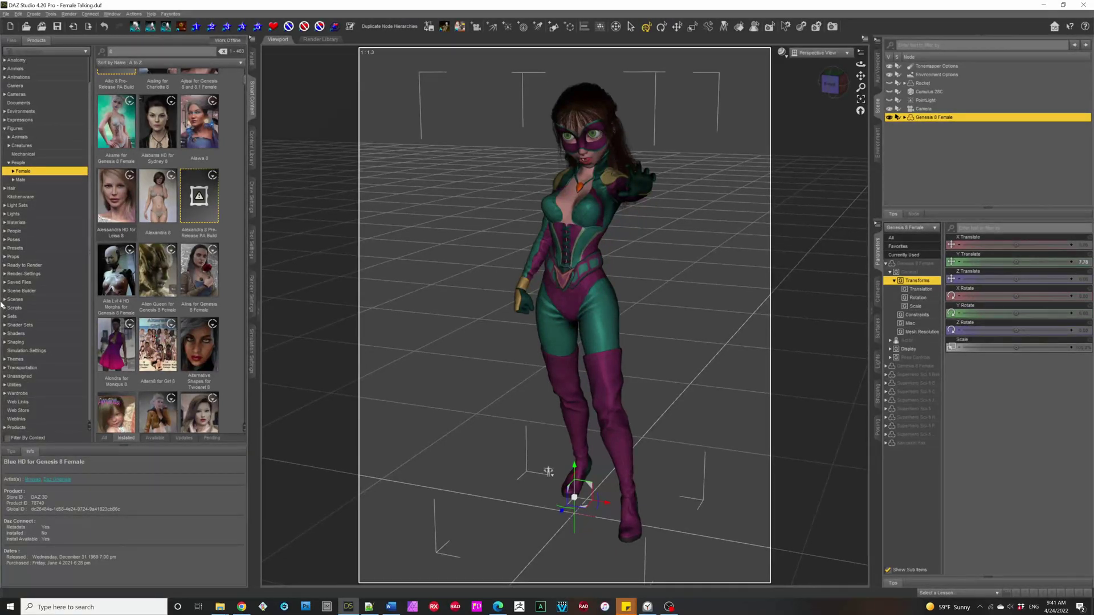
left_click(4, 343)
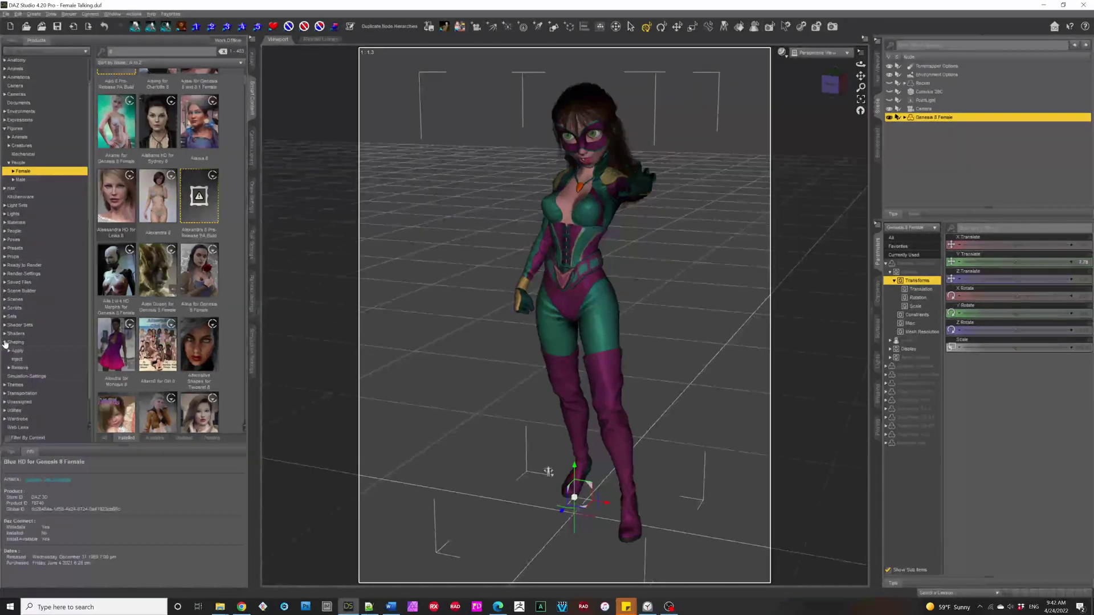
left_click(17, 351)
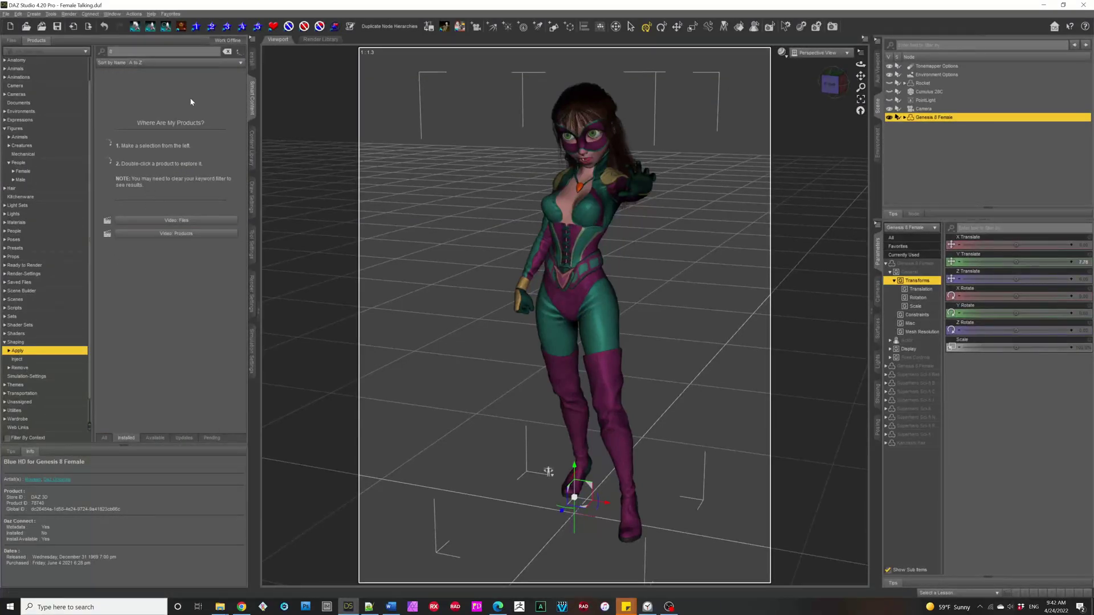
left_click(227, 51)
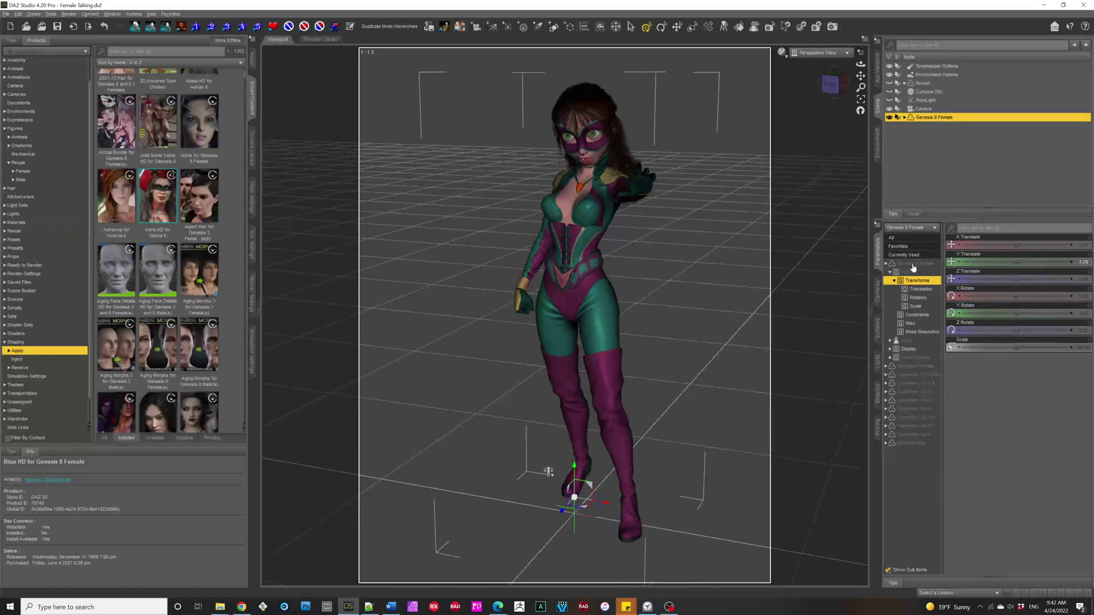
Preview the Adrie HD for Sahra 8 and Adrianna for Victoria 6 products, returning to the grid.
double_click(165, 212)
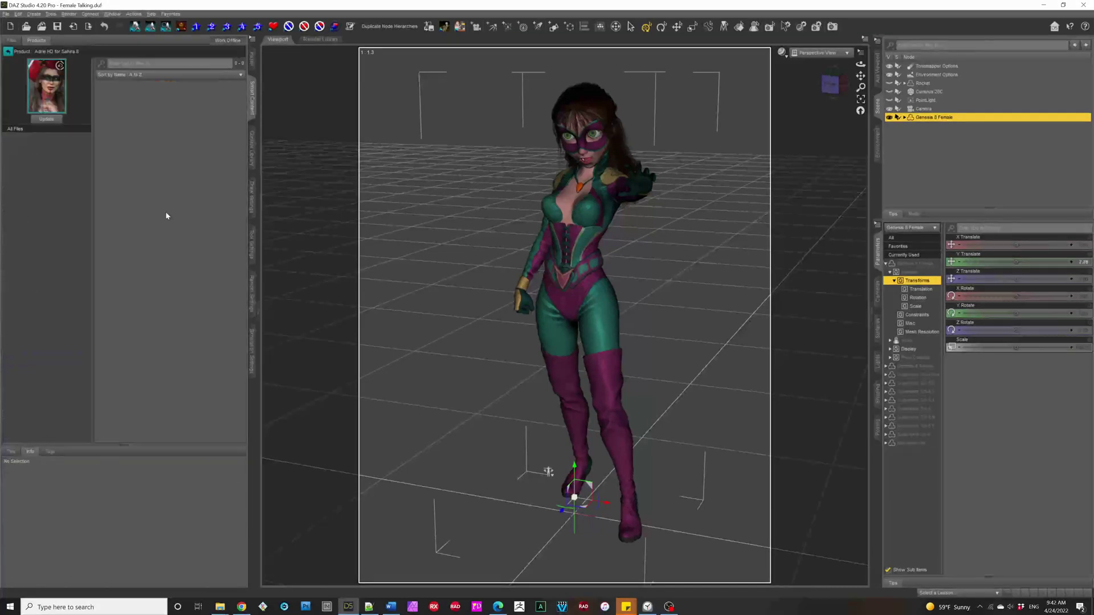
left_click(8, 51)
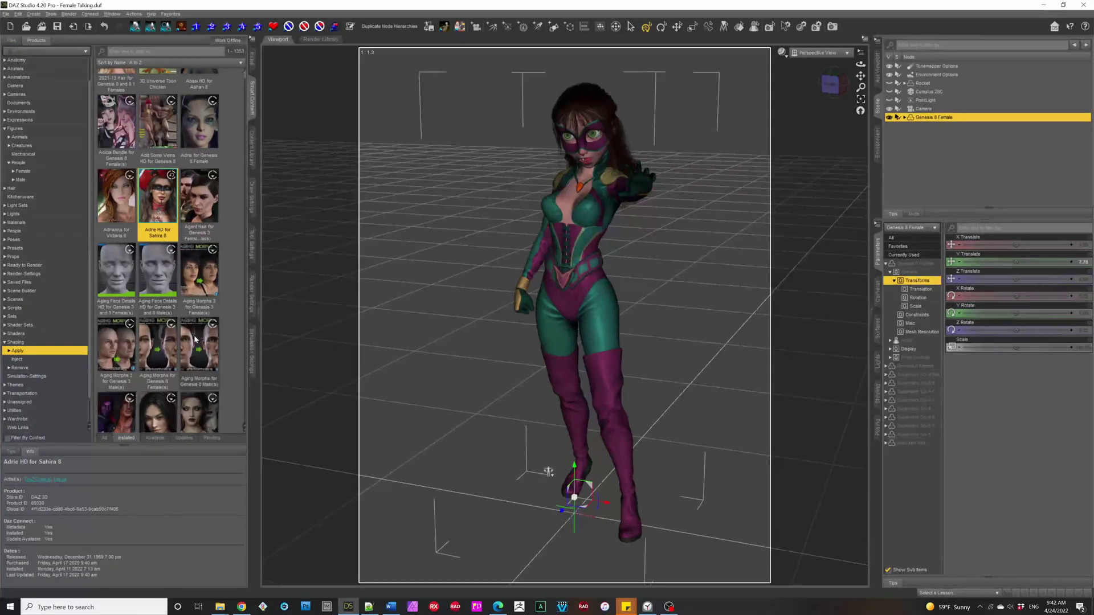
left_click(109, 212)
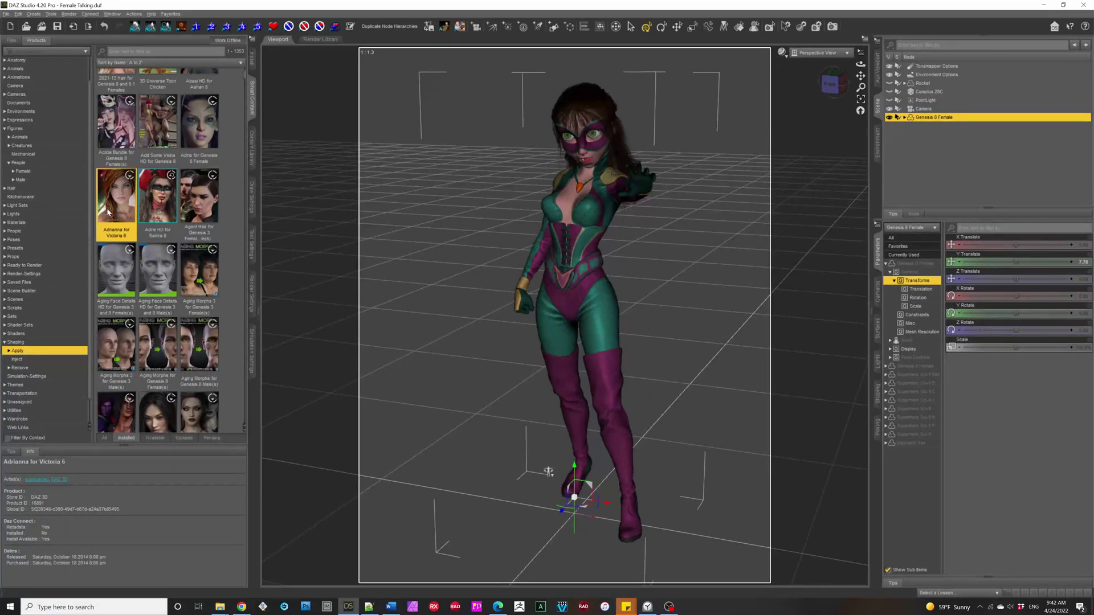
double_click(107, 211)
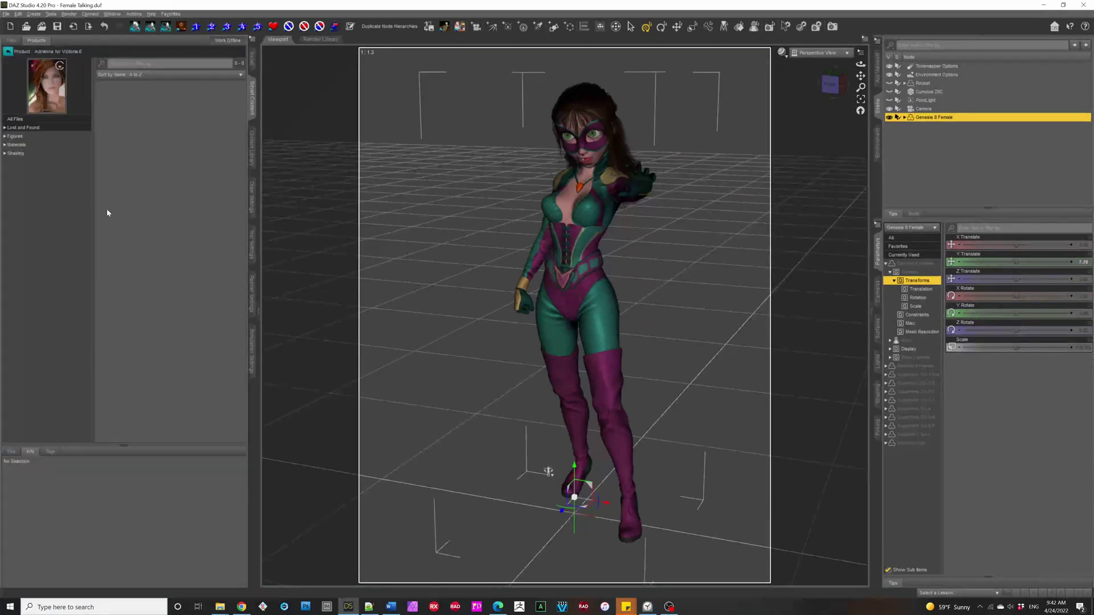
left_click(7, 52)
Show only products fitting the figure, pick Shaping, and open BodyScapes for Genesis 8 Female.
left_click(7, 437)
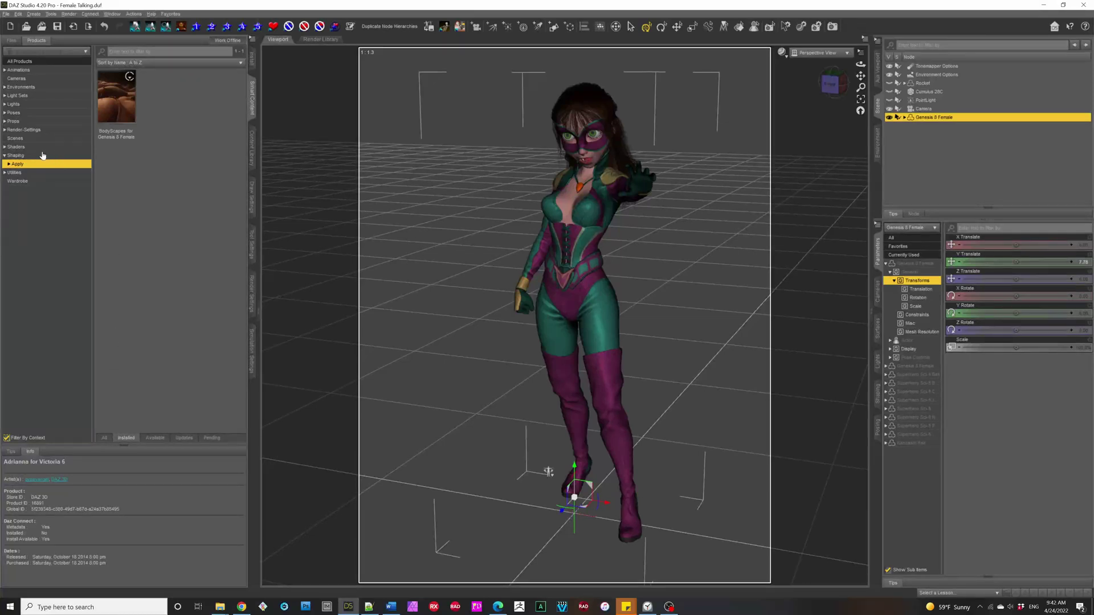
left_click(42, 155)
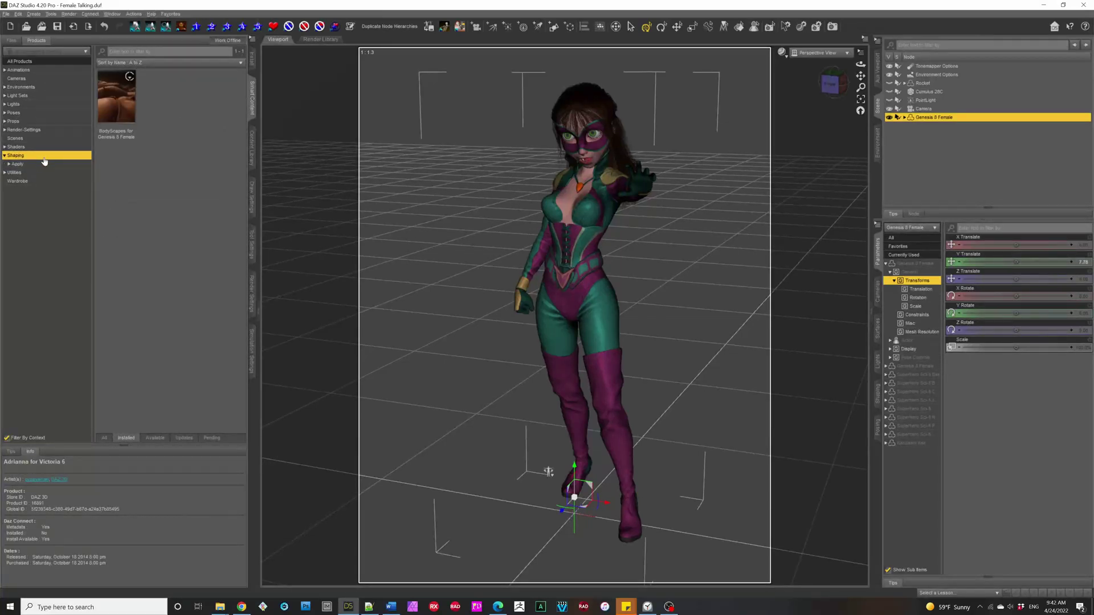
double_click(105, 119)
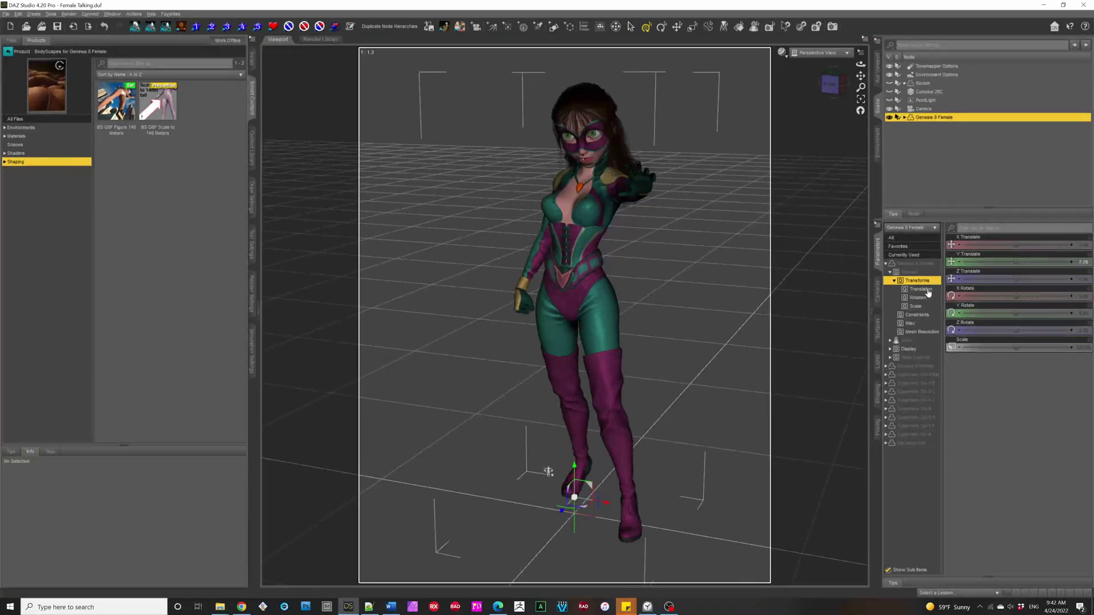
View Genesis 8 Female's Shaping presets in Parameters, then go back in the Products pane.
left_click(929, 264)
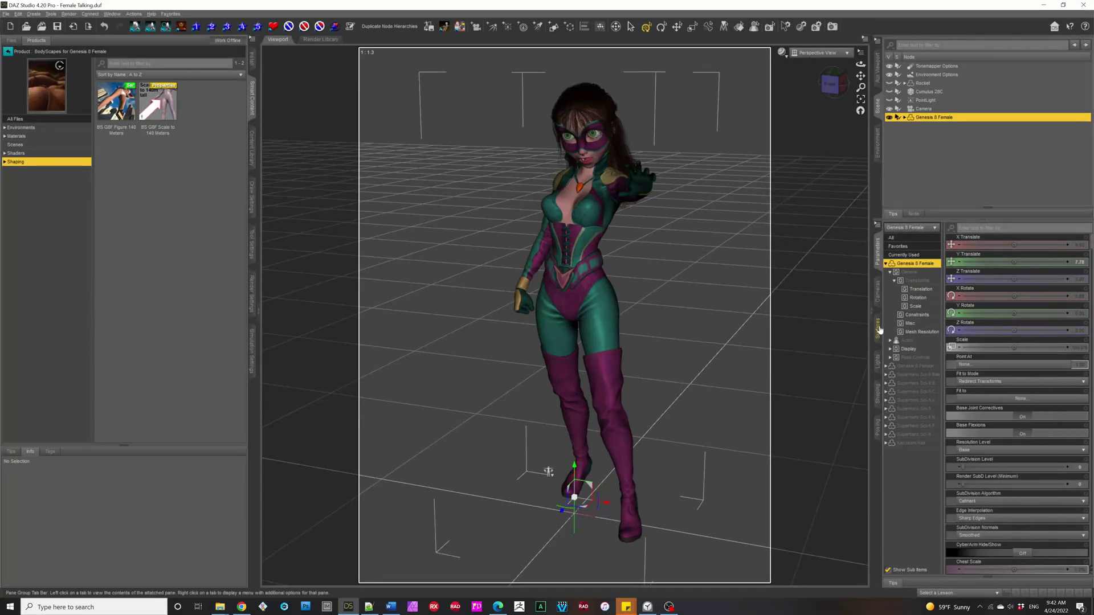
left_click(877, 397)
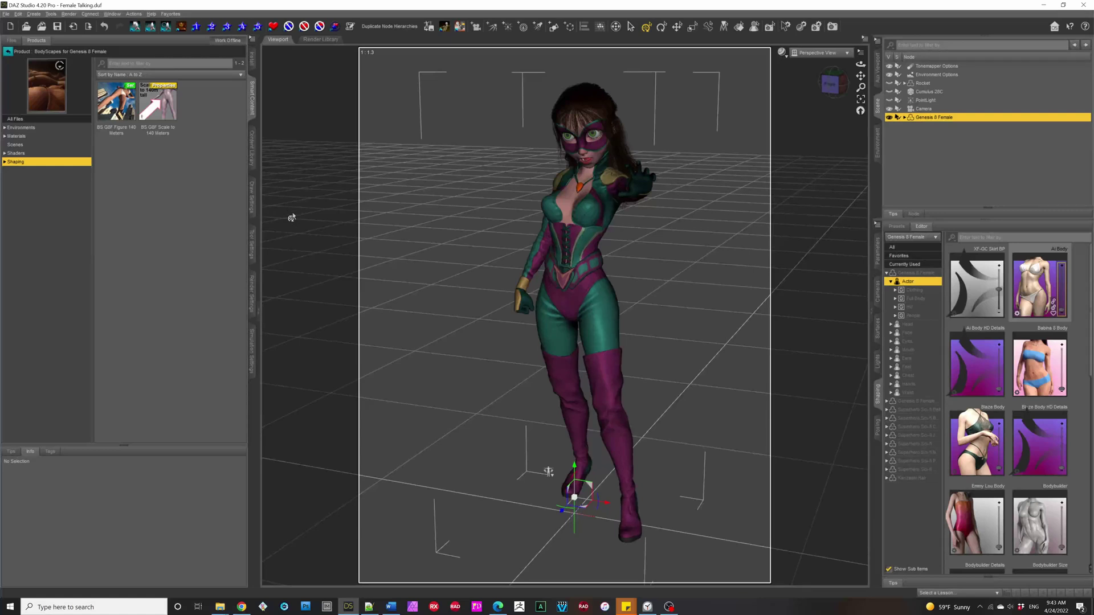
mouse_move(969, 427)
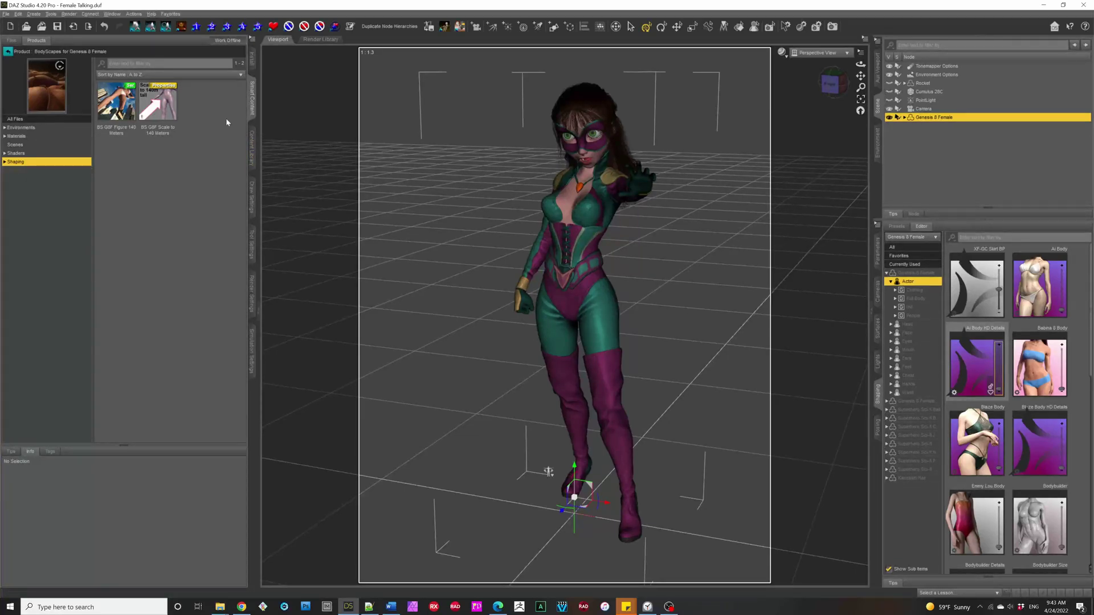
left_click(8, 51)
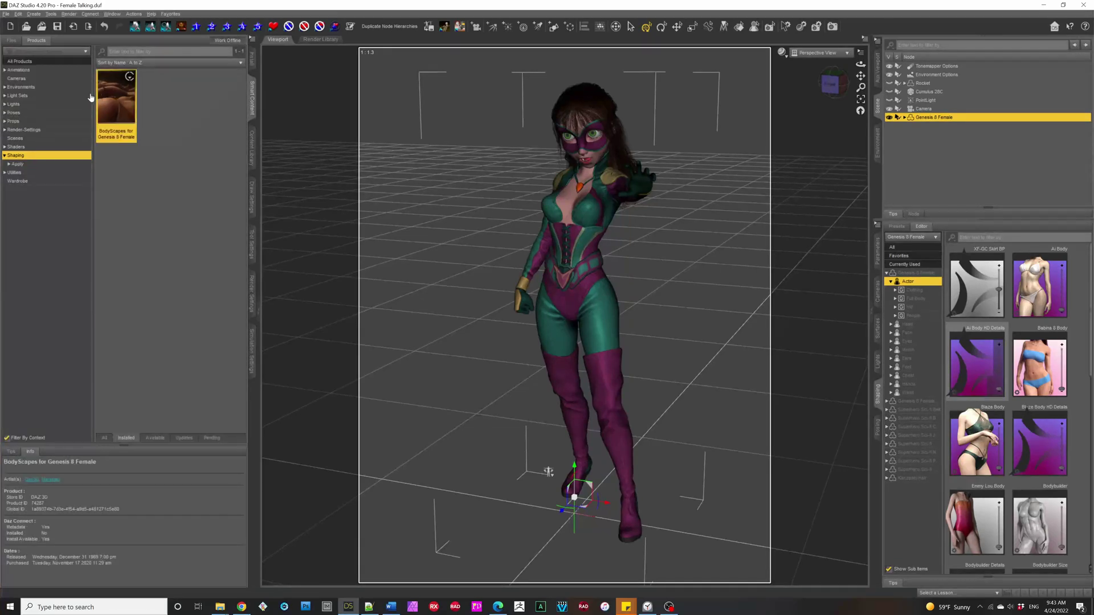
Browse Props products, select four of them, then return to the Turbo Loader scripts folder.
left_click(31, 122)
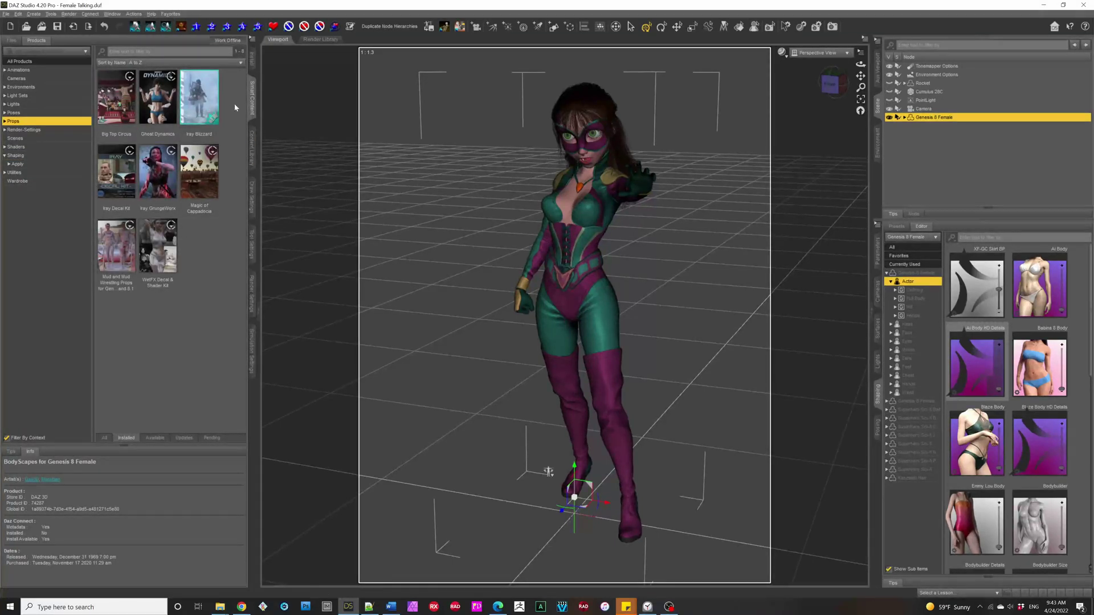
left_click_drag(236, 100, 173, 193)
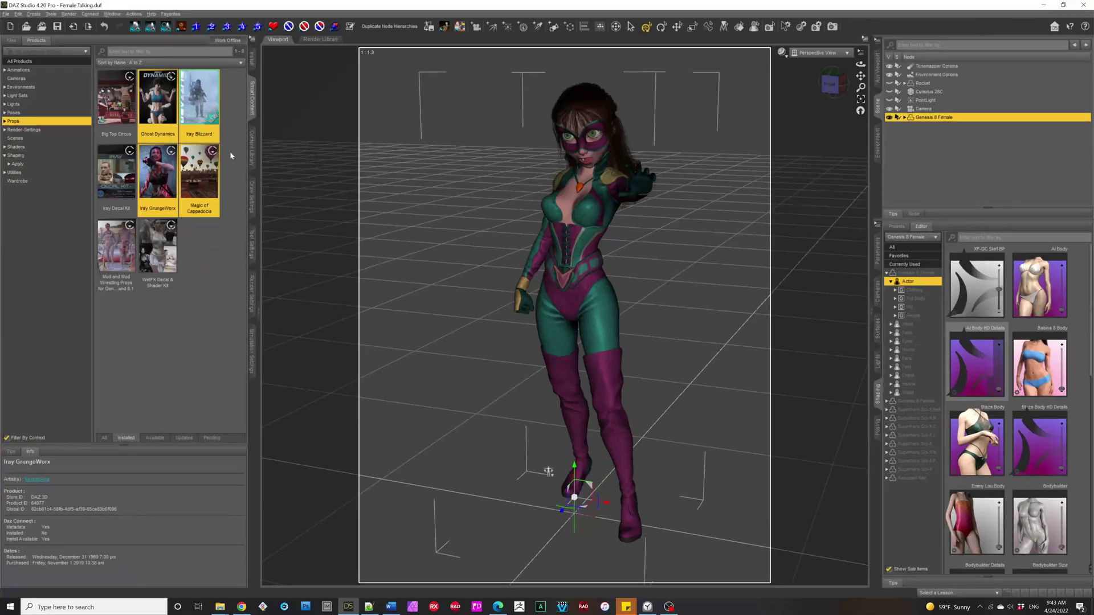
left_click(252, 162)
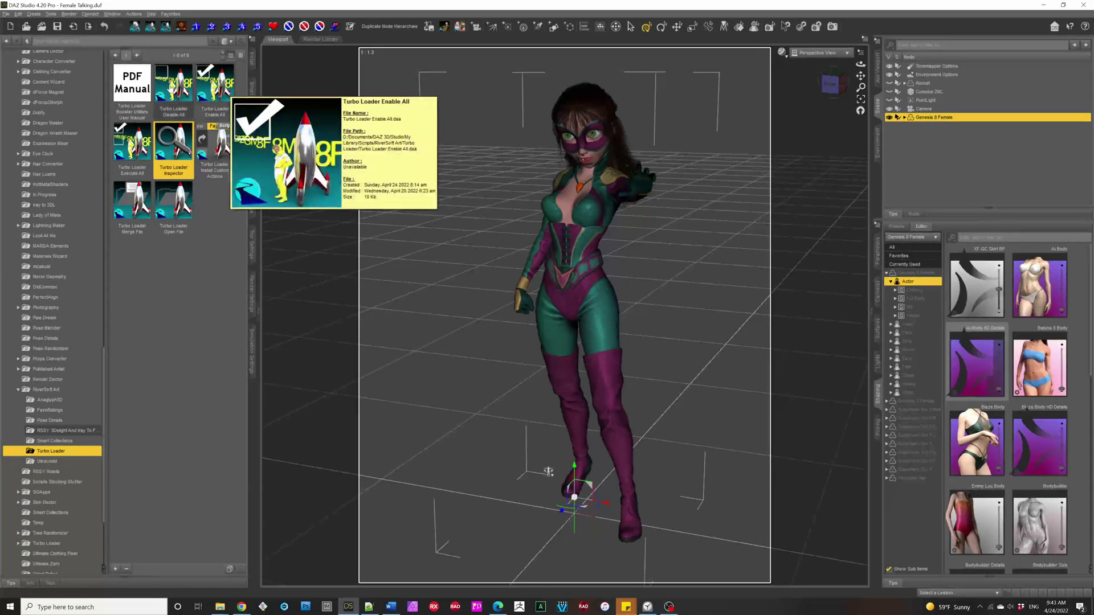
Run Turbo Loader Enable All for Genesis 8 Female and dismiss the results summary.
mouse_move(144, 138)
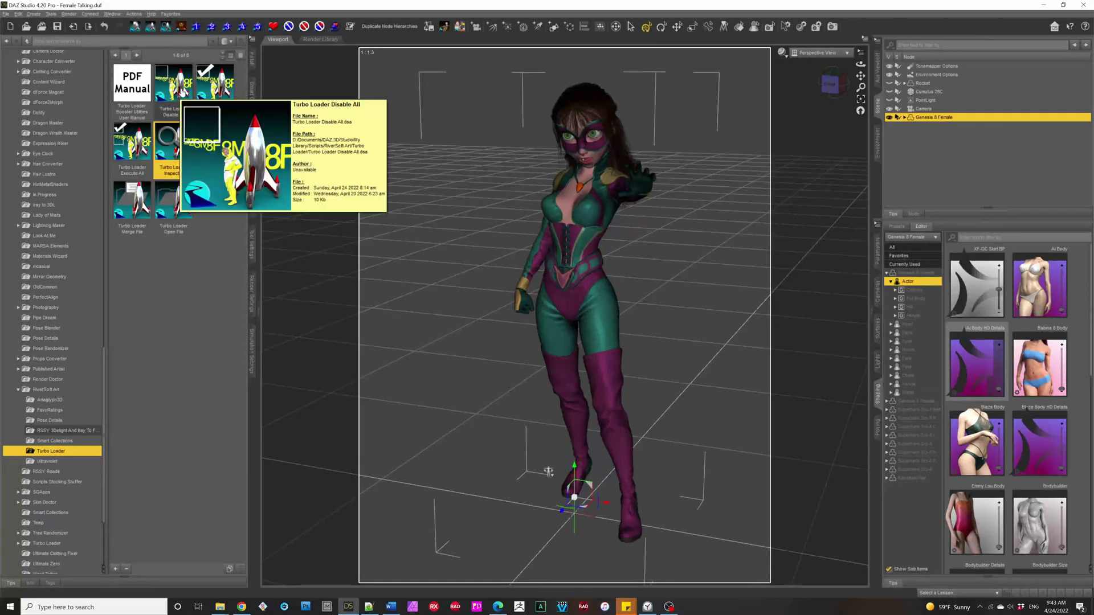
left_click(214, 94)
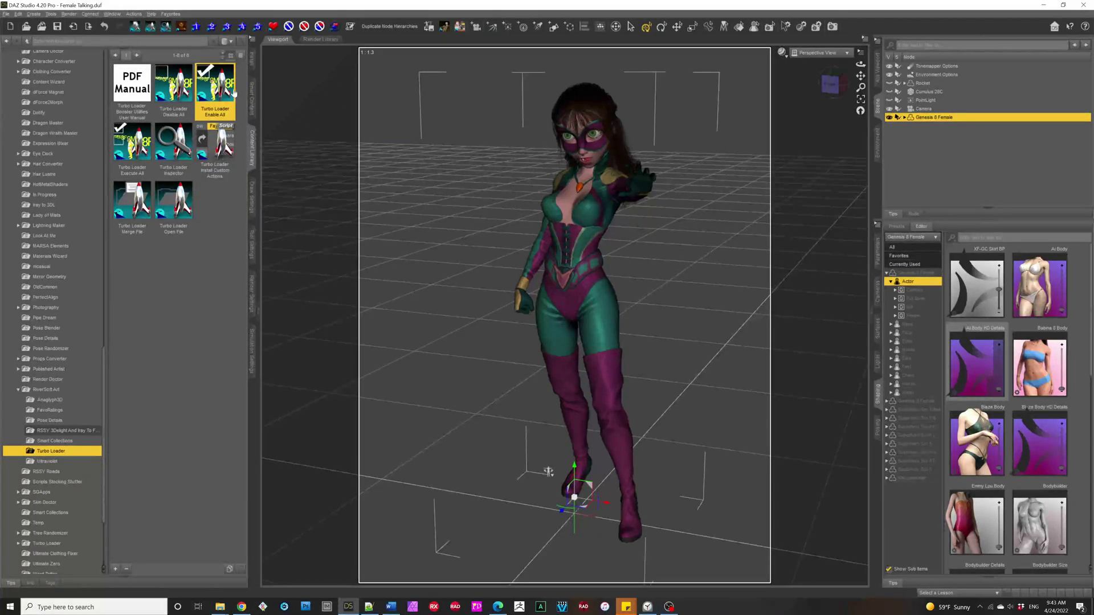
double_click(232, 94)
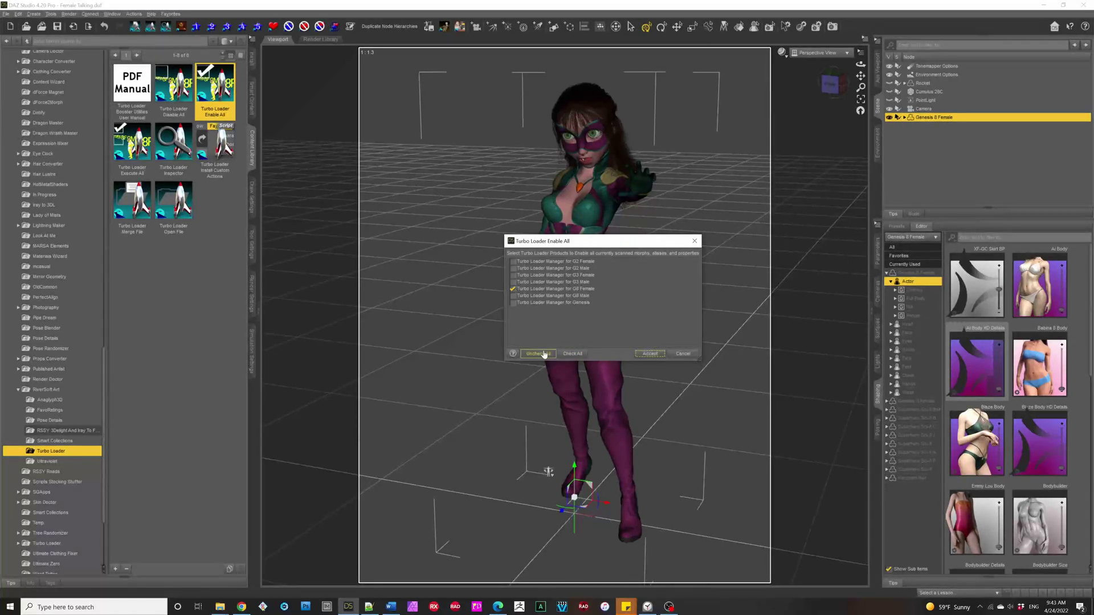
left_click(649, 354)
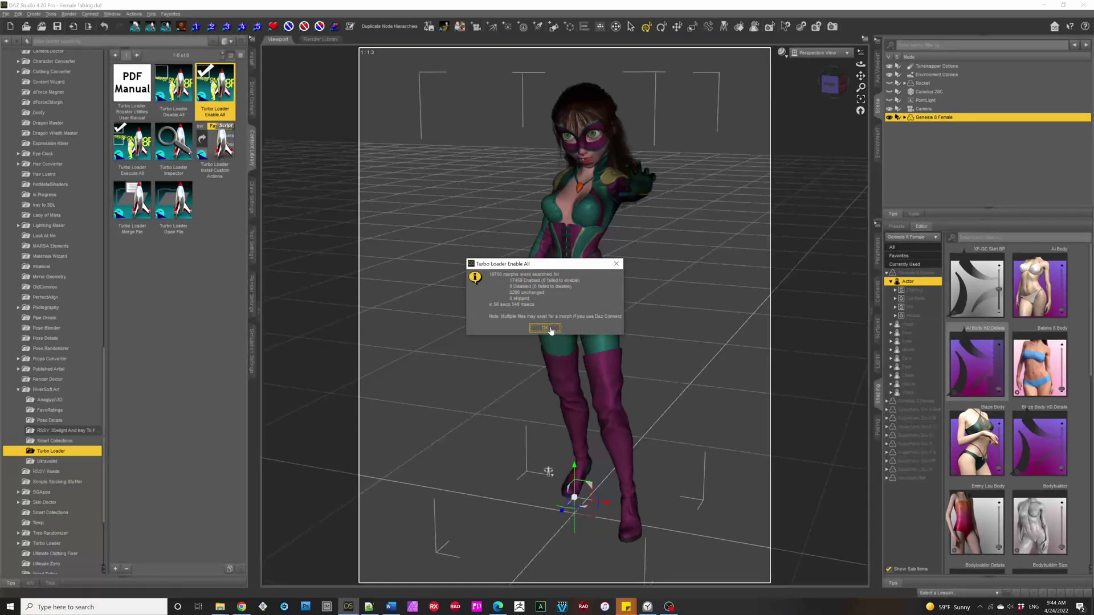
left_click(548, 329)
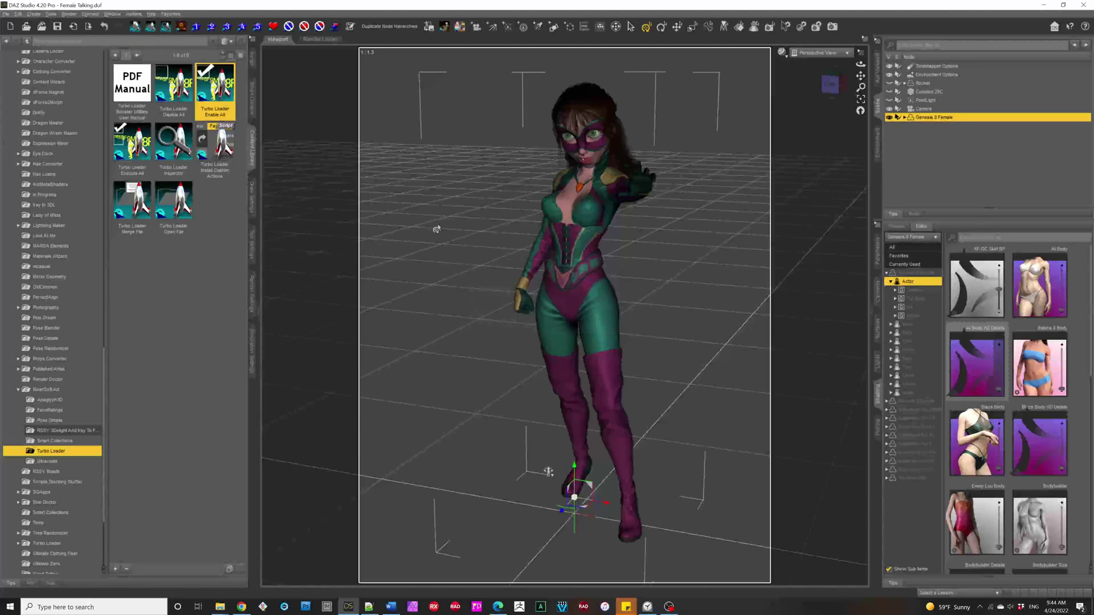
Cancel Turbo Loader Disable All without running it, then show the full Turbo Loader folder.
double_click(176, 94)
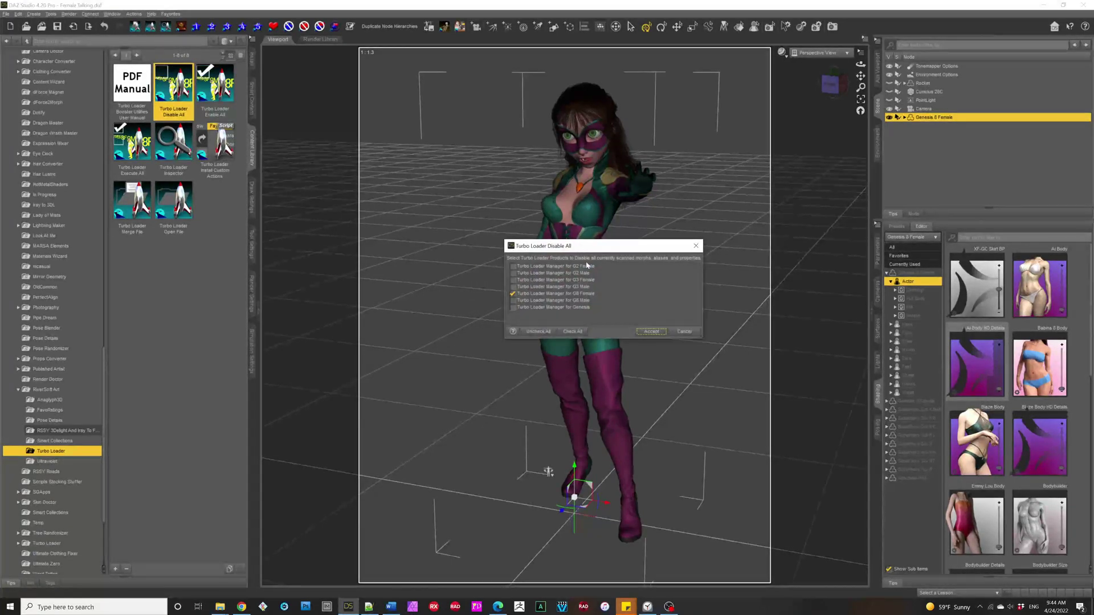
left_click(684, 331)
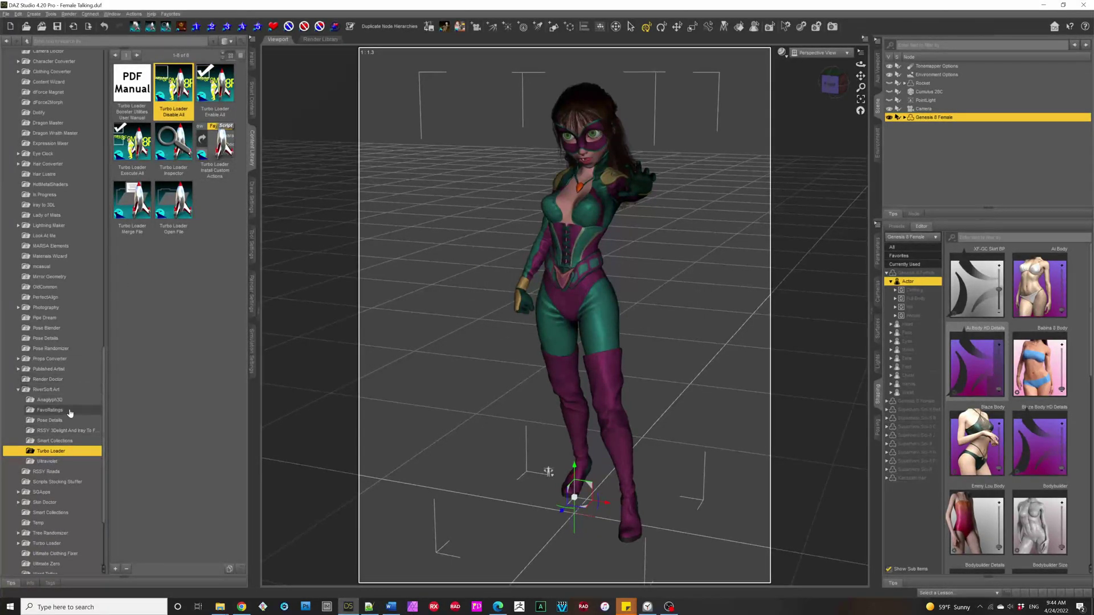
scroll(70, 414, "down", 4)
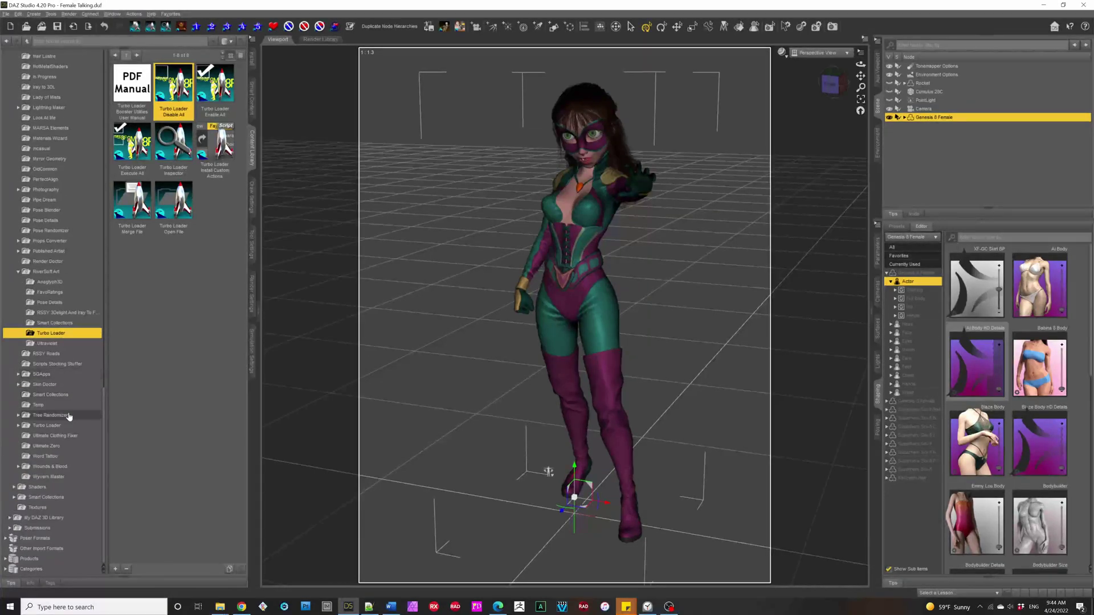
left_click(57, 425)
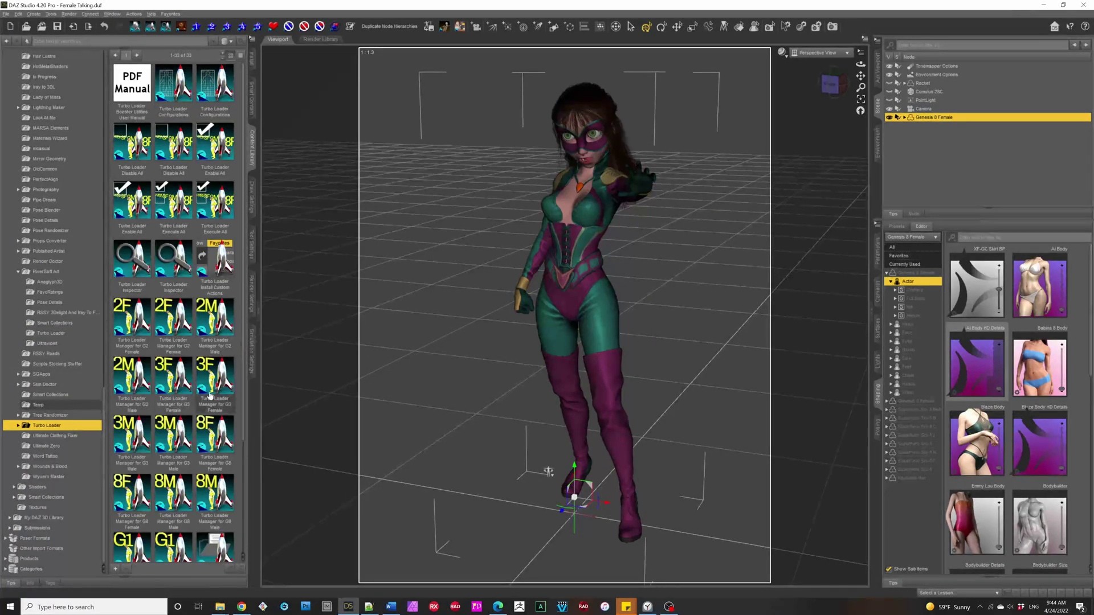
In the G8 Female Turbo Loader Manager, enable Bend Control for Genesis 8 Female(s).
double_click(215, 435)
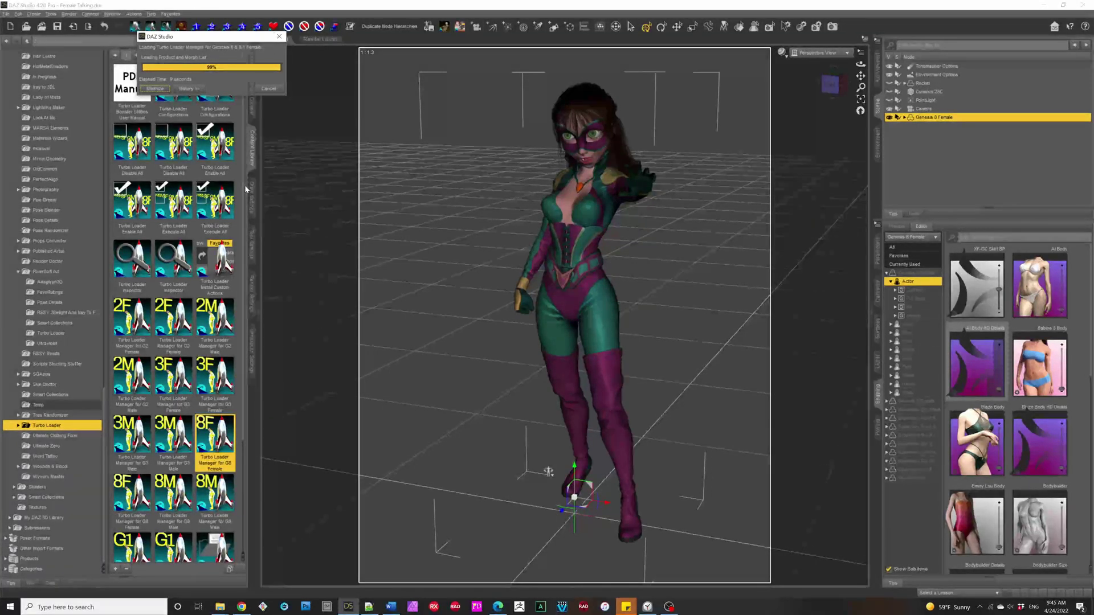
scroll(136, 337, "down", 20)
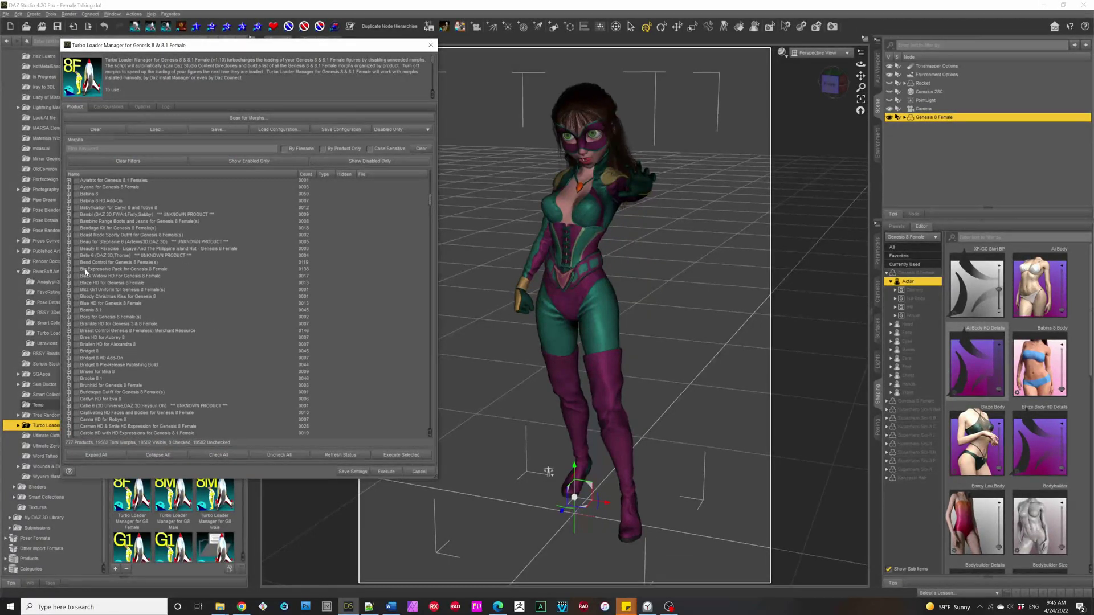
left_click(74, 262)
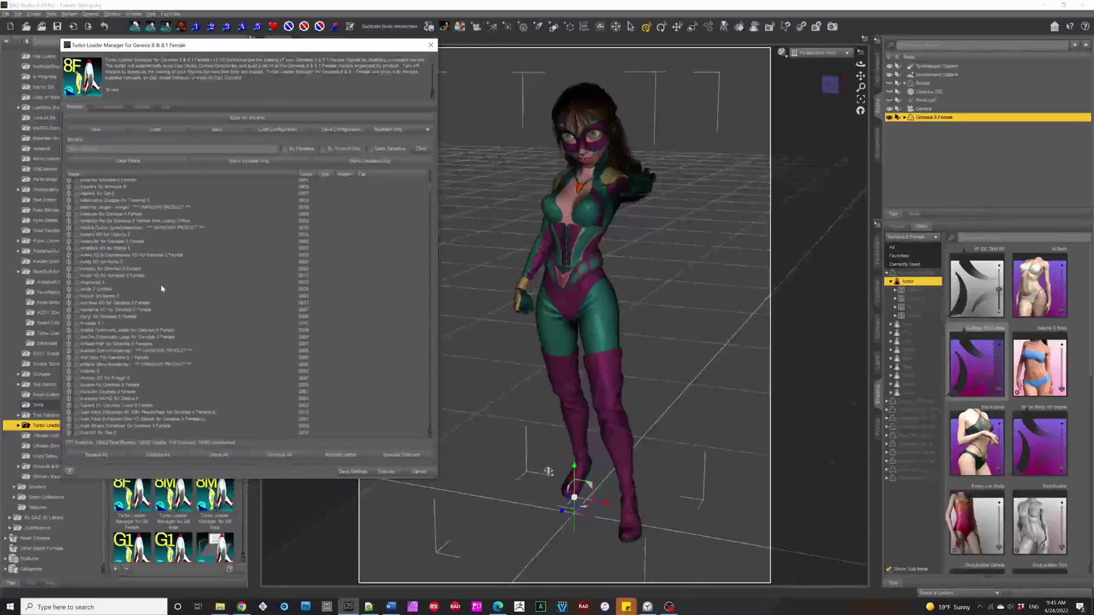
Check the enabled-only list, clear the filter, and save the manager's morph settings.
left_click(283, 163)
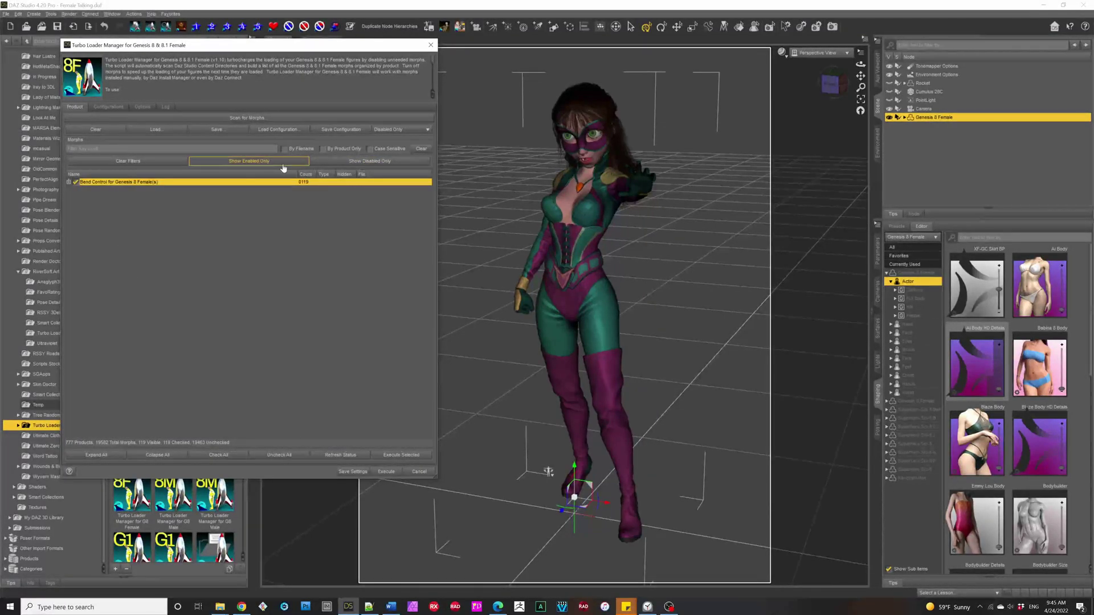
left_click(151, 160)
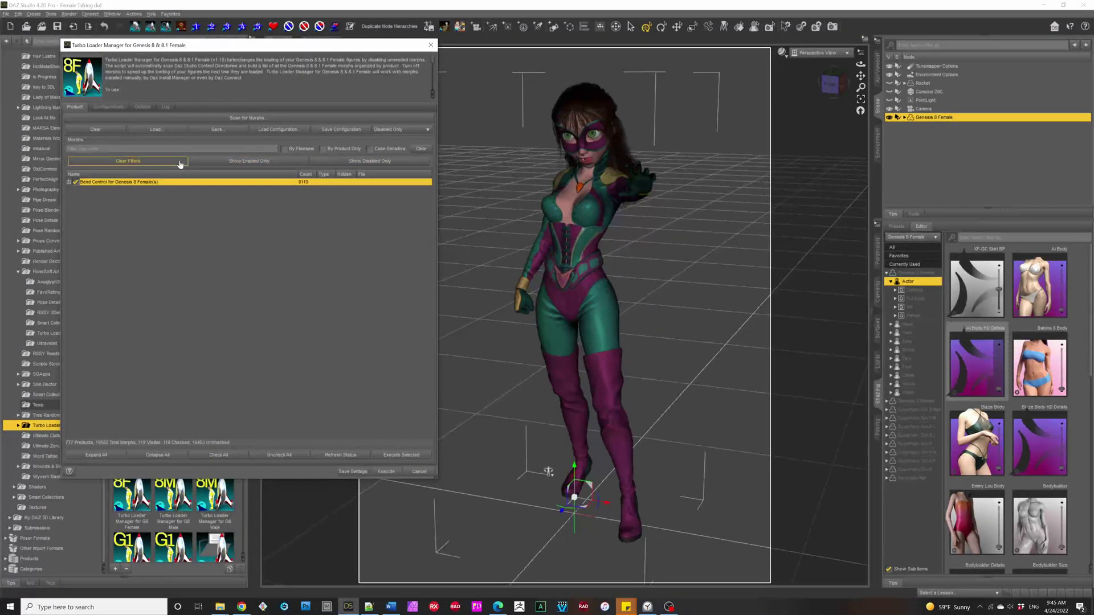
left_click(353, 471)
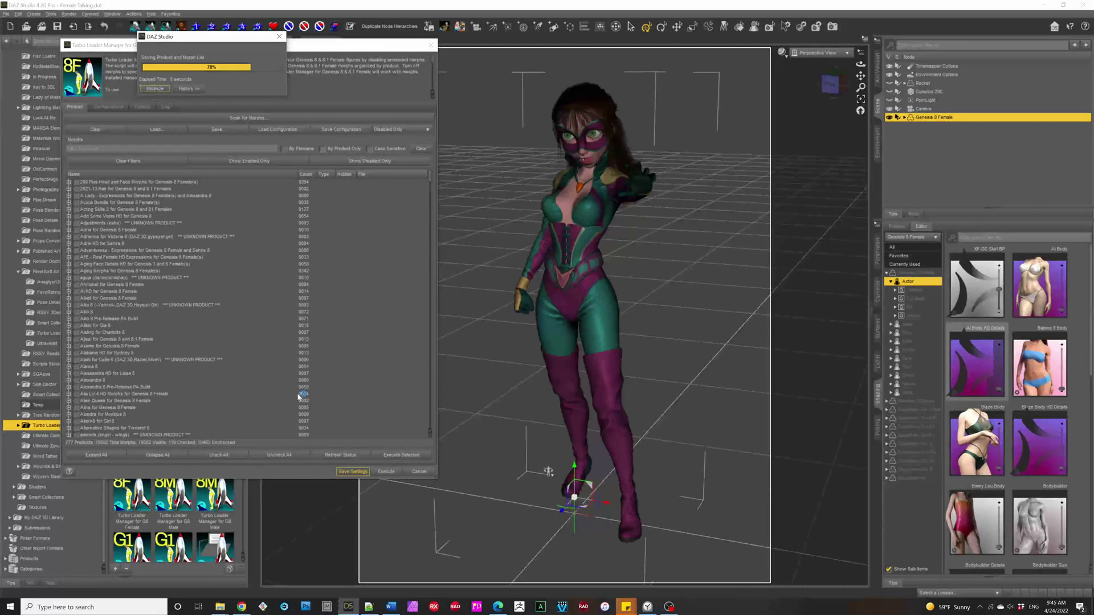
left_click(420, 472)
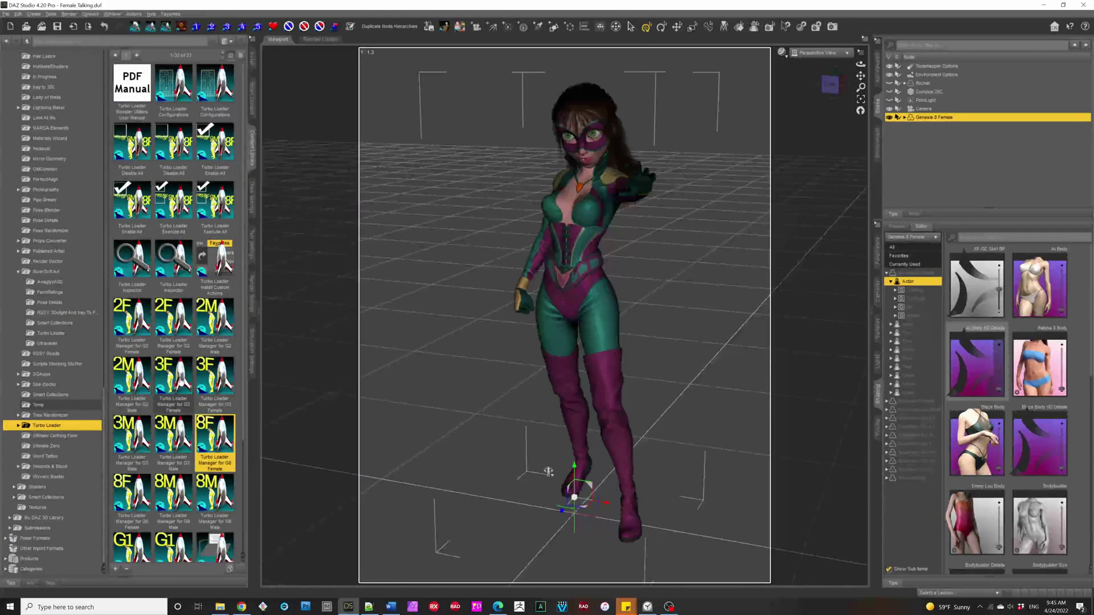
Run Turbo Loader Execute All for G8 Female, disabling 17779 of 19766 morphs.
left_click(51, 333)
double_click(132, 152)
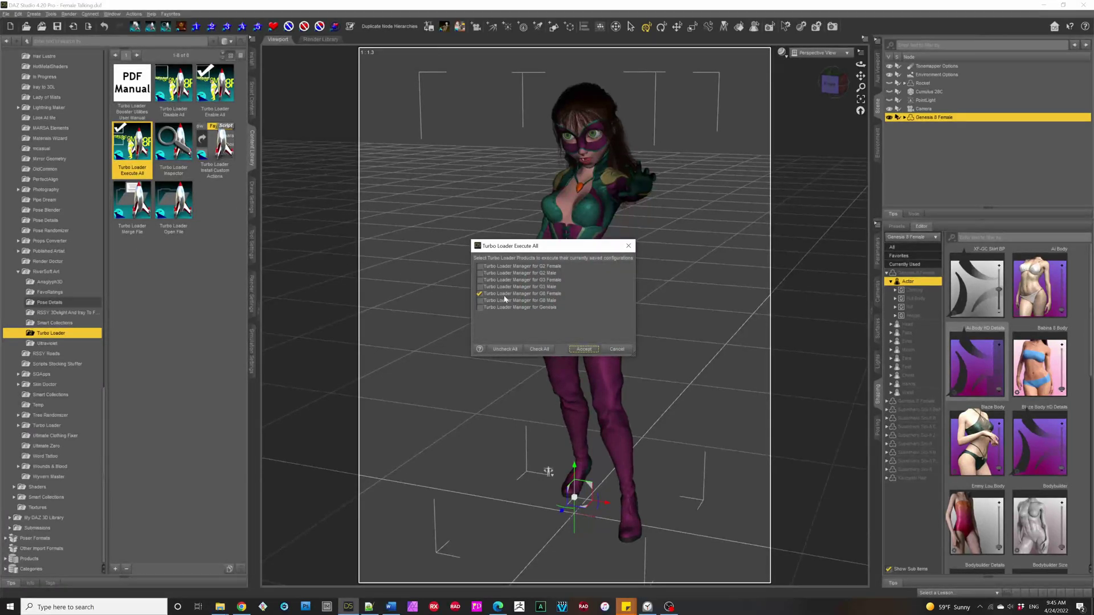
left_click(583, 349)
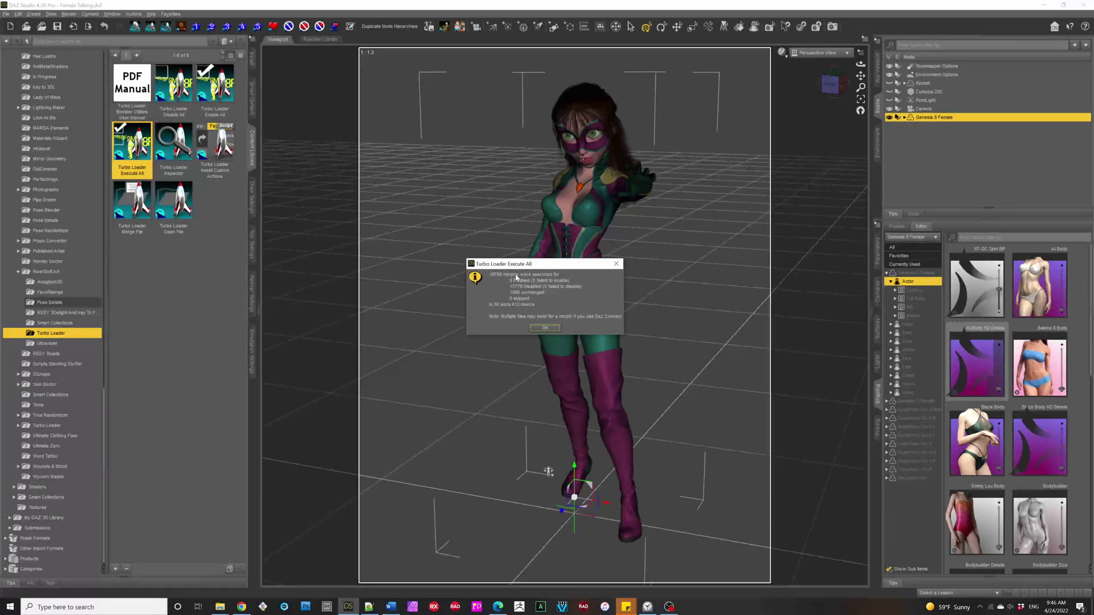
left_click(544, 328)
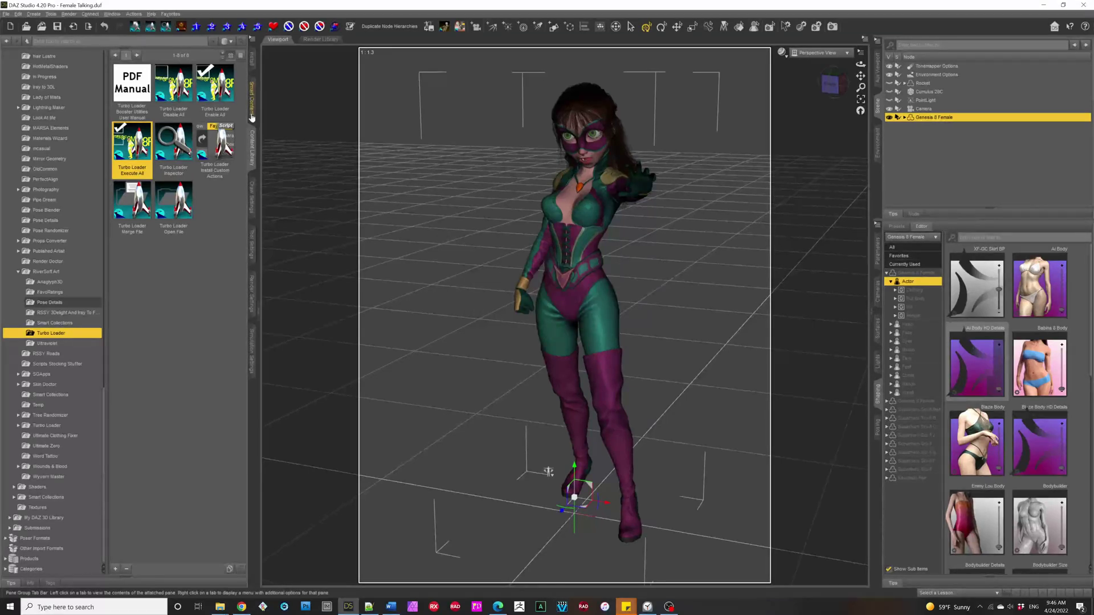